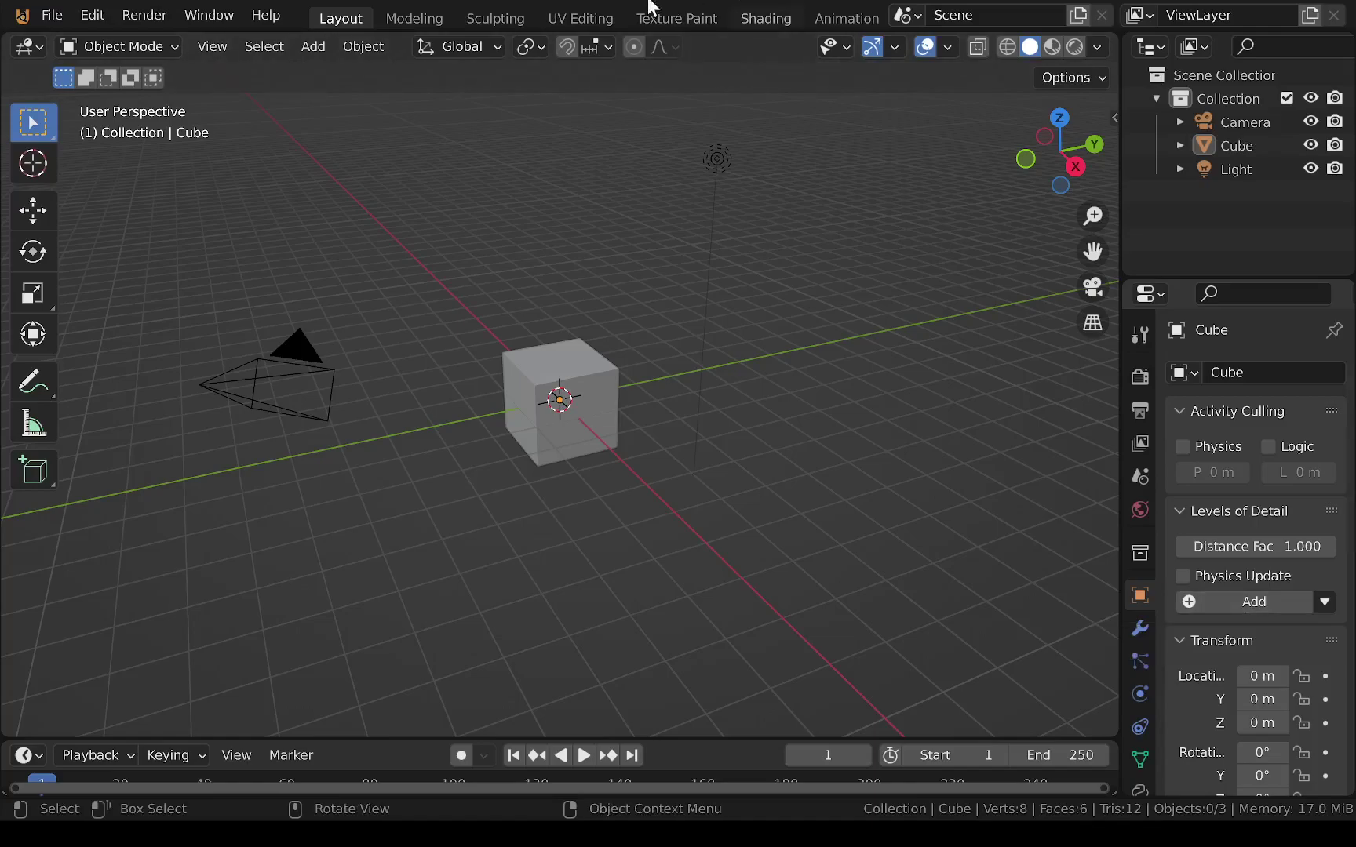
Add a second cube on the grid beside the default cube in the Layout workspace
{"action": "left_click", "coordinate": [416, 19]}
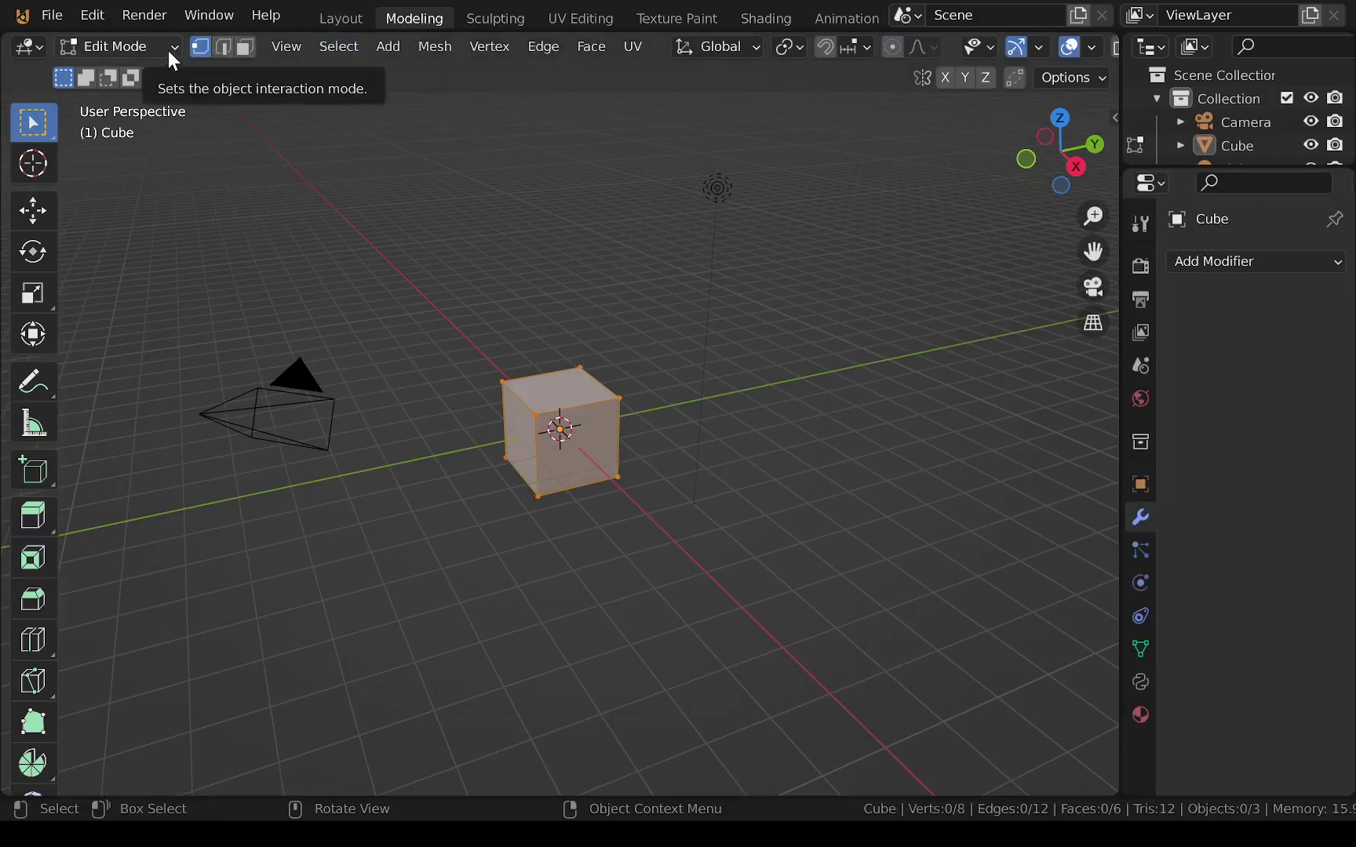
{"action": "left_click", "coordinate": [339, 19]}
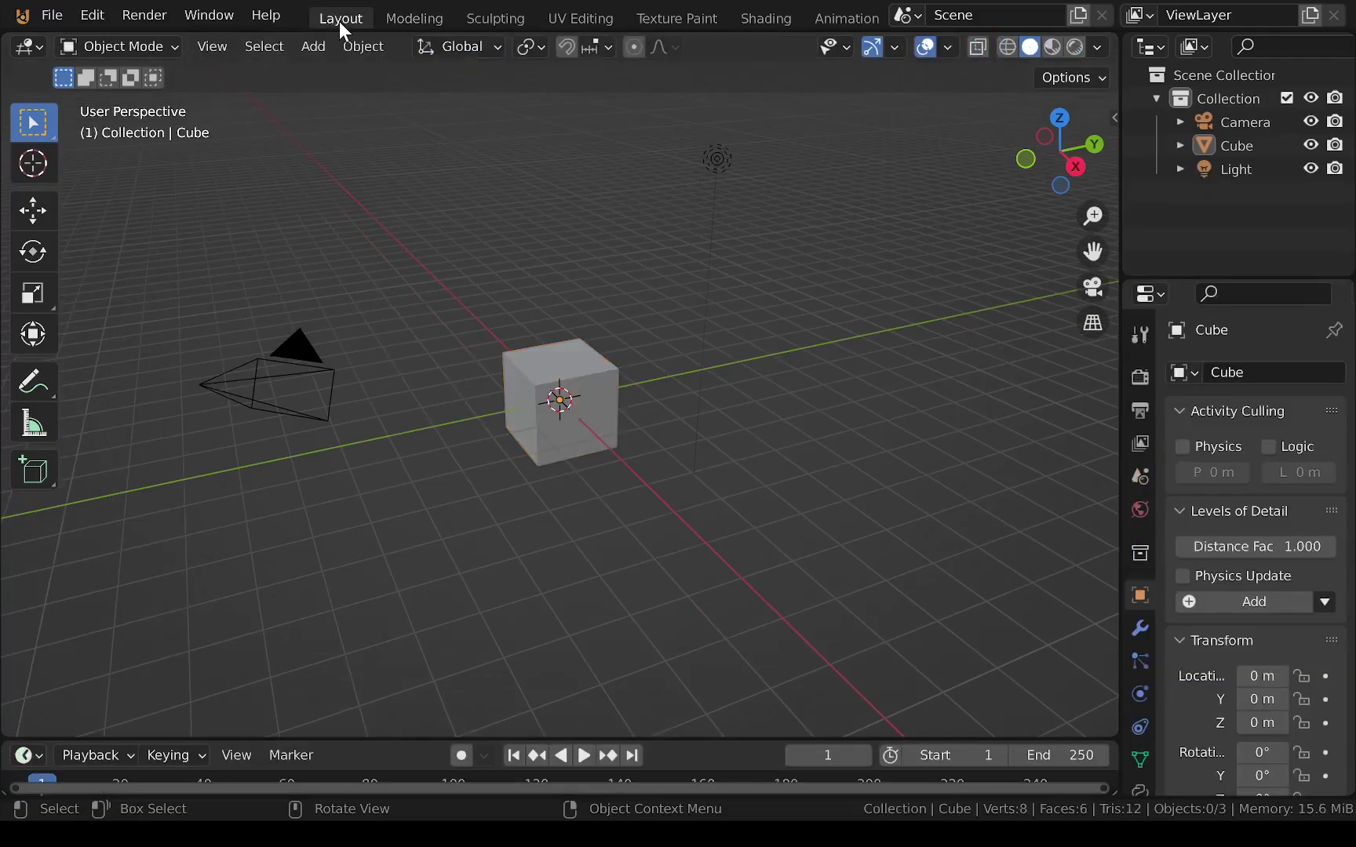
{"action": "left_click", "coordinate": [46, 473]}
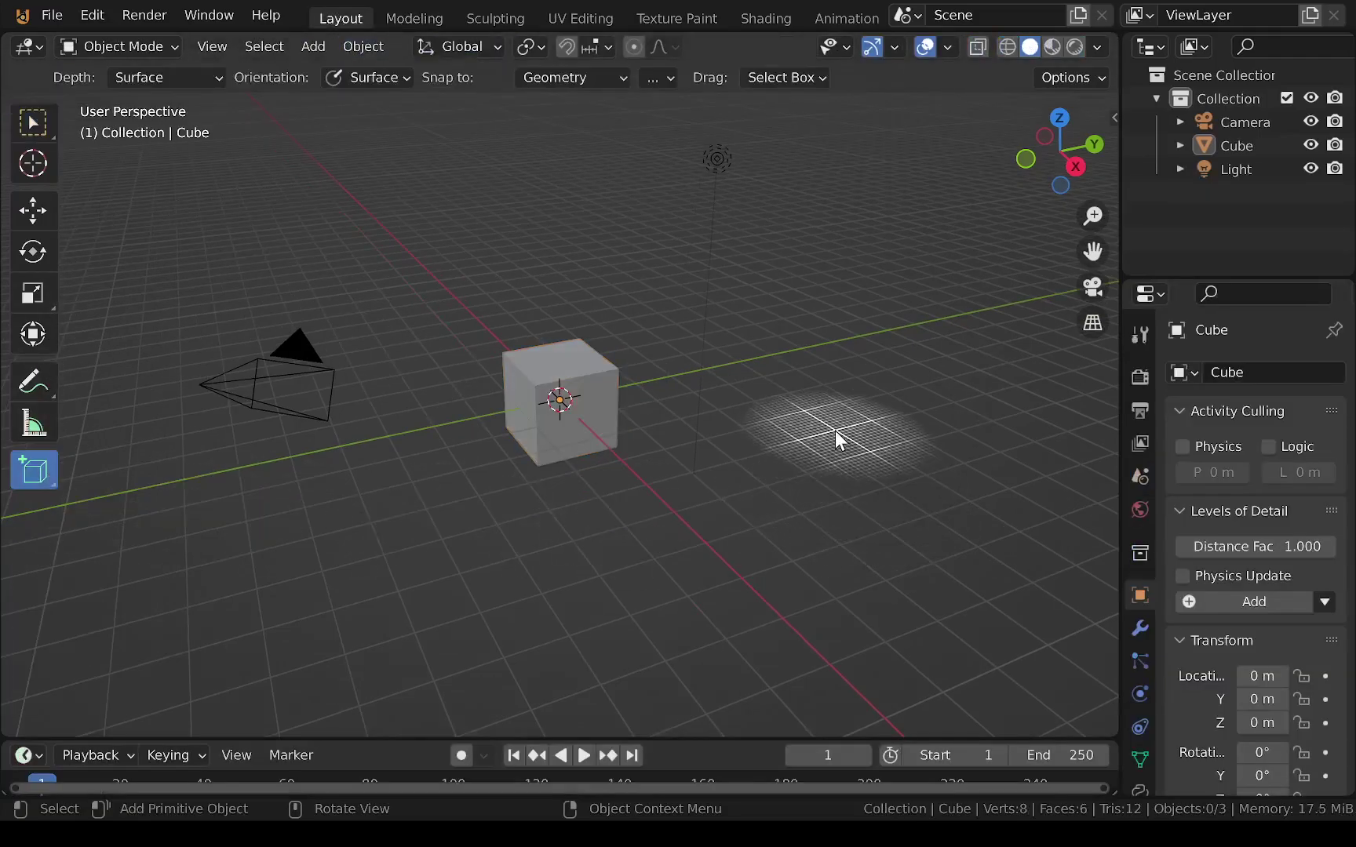
{"action": "left_click_drag", "start_coordinate": [899, 467], "coordinate": [939, 460]}
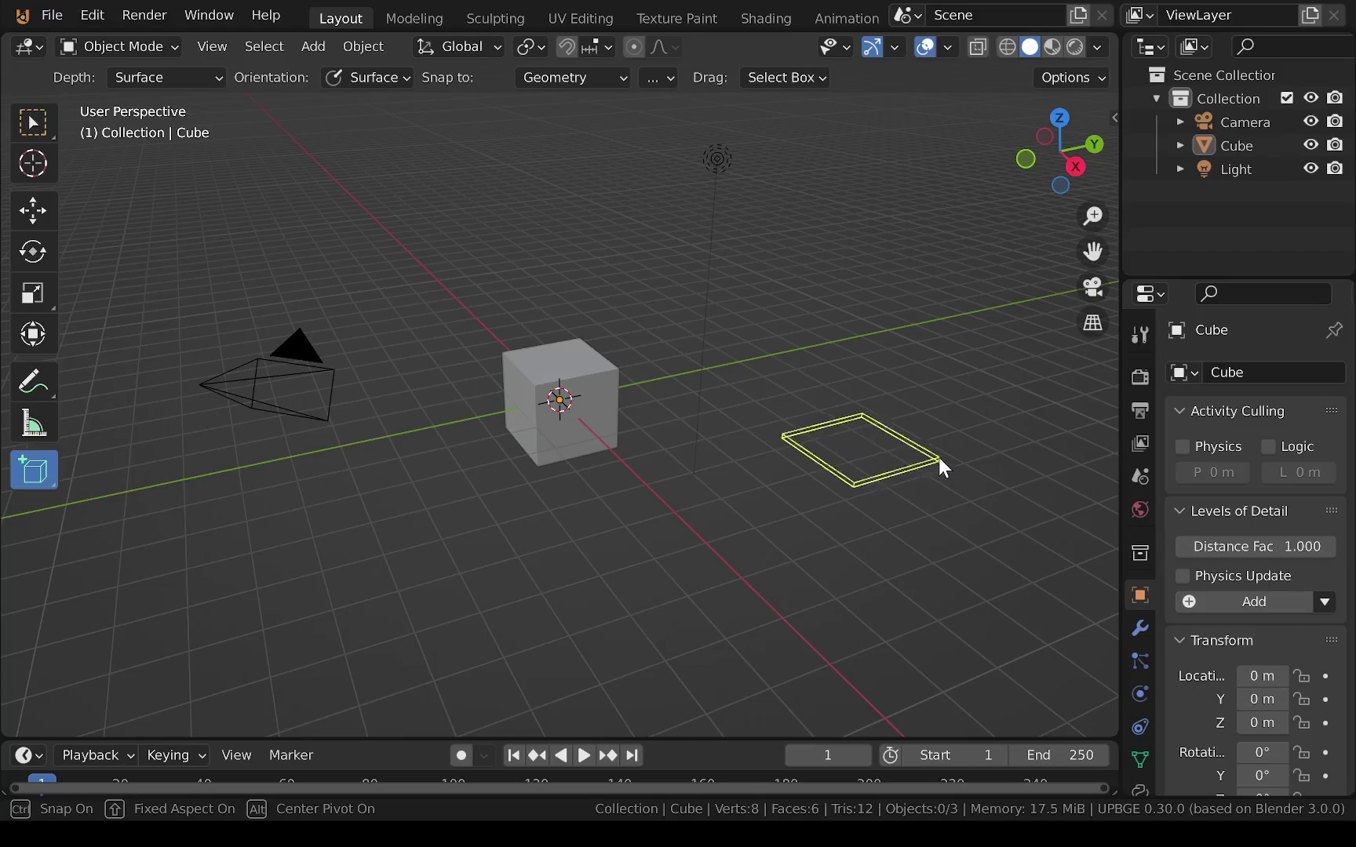
{"action": "left_click", "coordinate": [918, 387]}
Switch to the Modeling workspace and change Edit Mode from the second cube to the default cube
{"action": "left_click", "coordinate": [435, 21]}
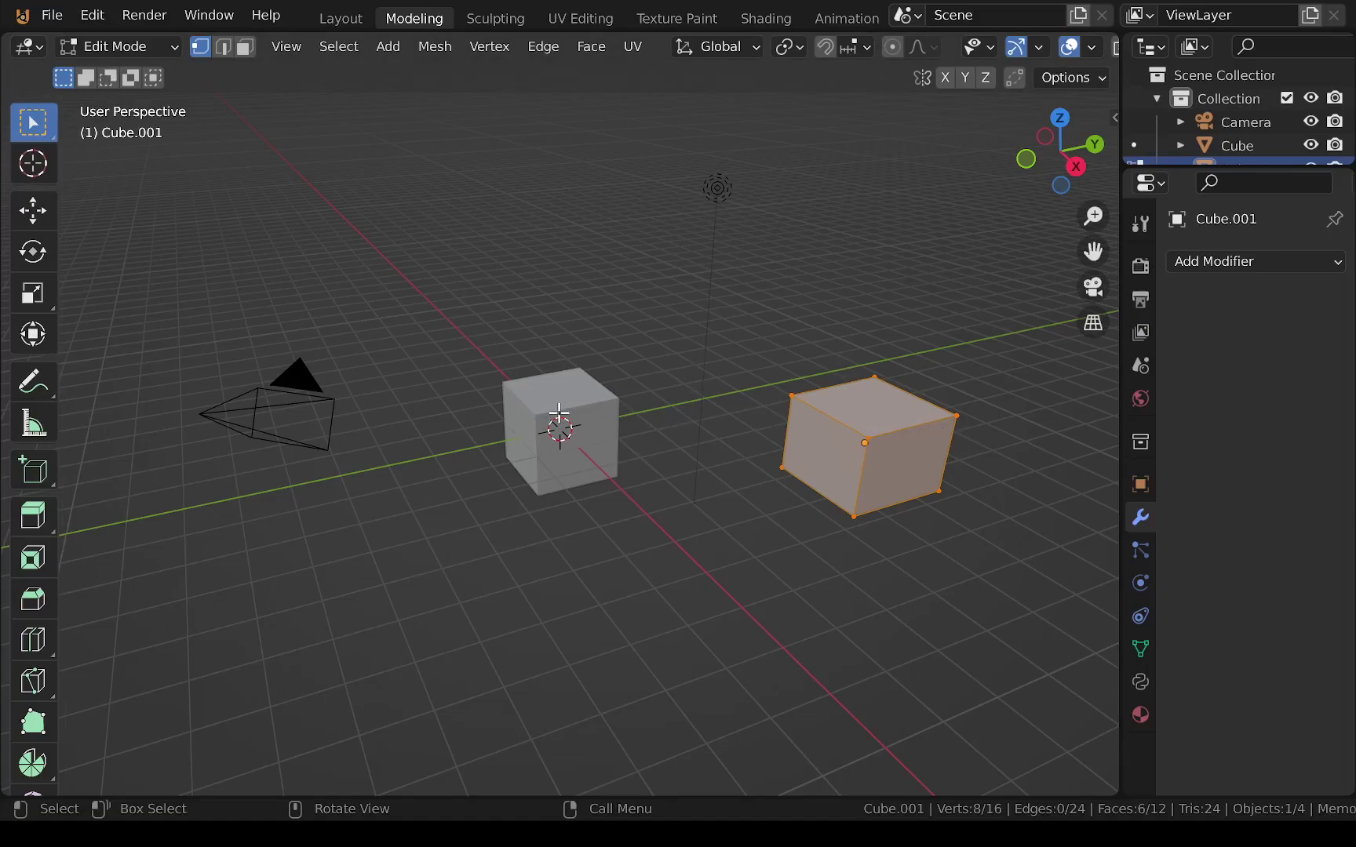
{"action": "left_click", "coordinate": [579, 396]}
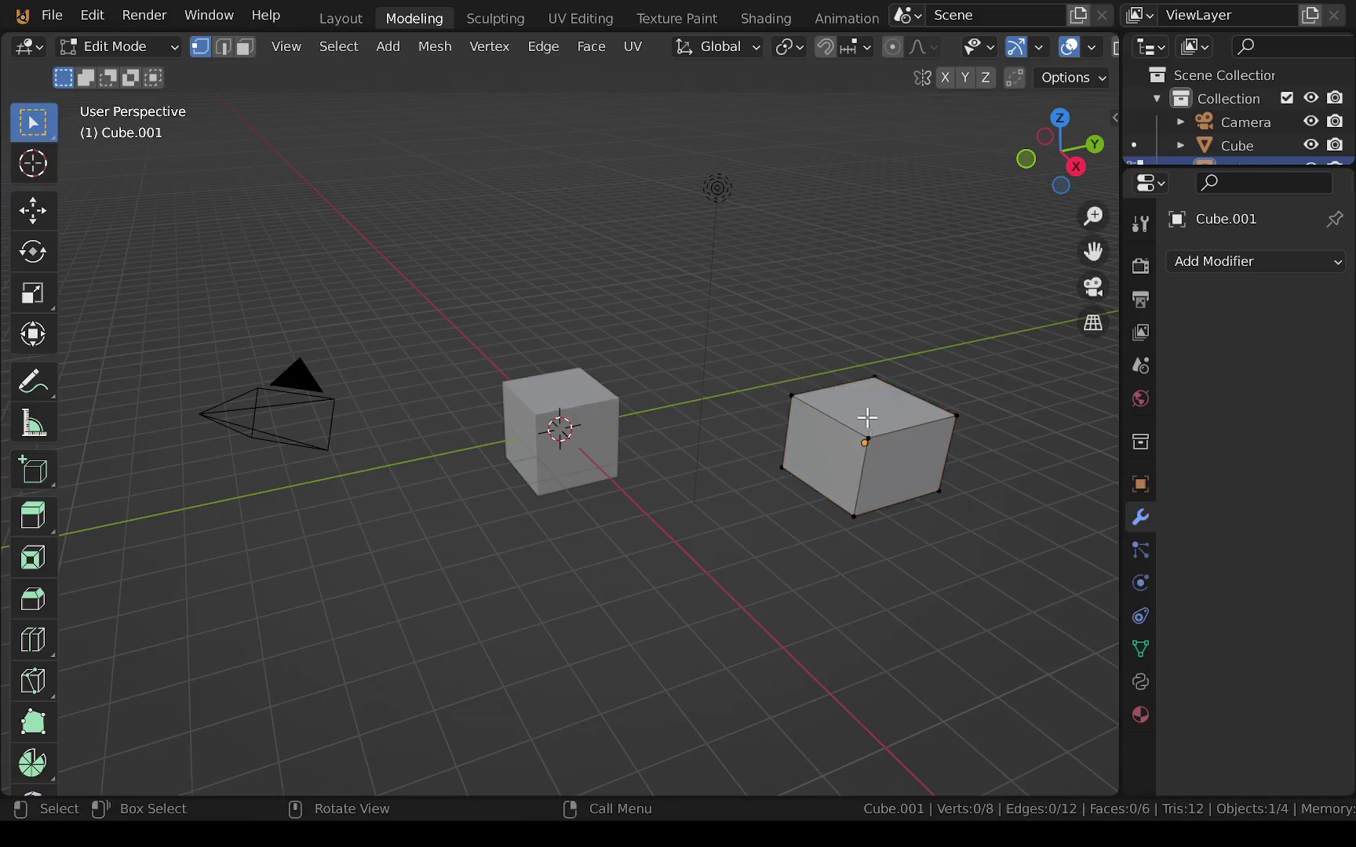
{"action": "left_click", "coordinate": [860, 409]}
{"action": "key", "text": "Tab"}
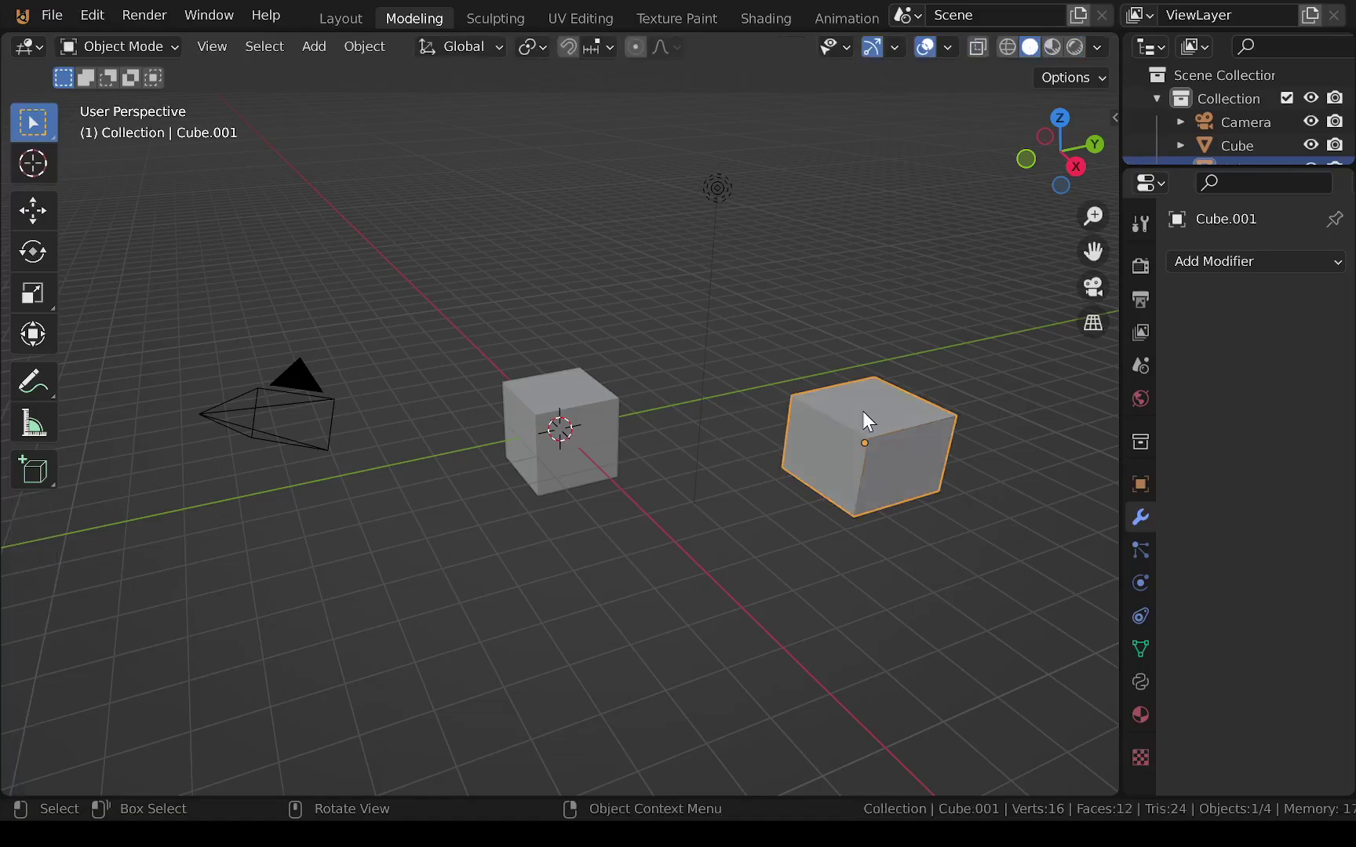
{"action": "left_click", "coordinate": [554, 393]}
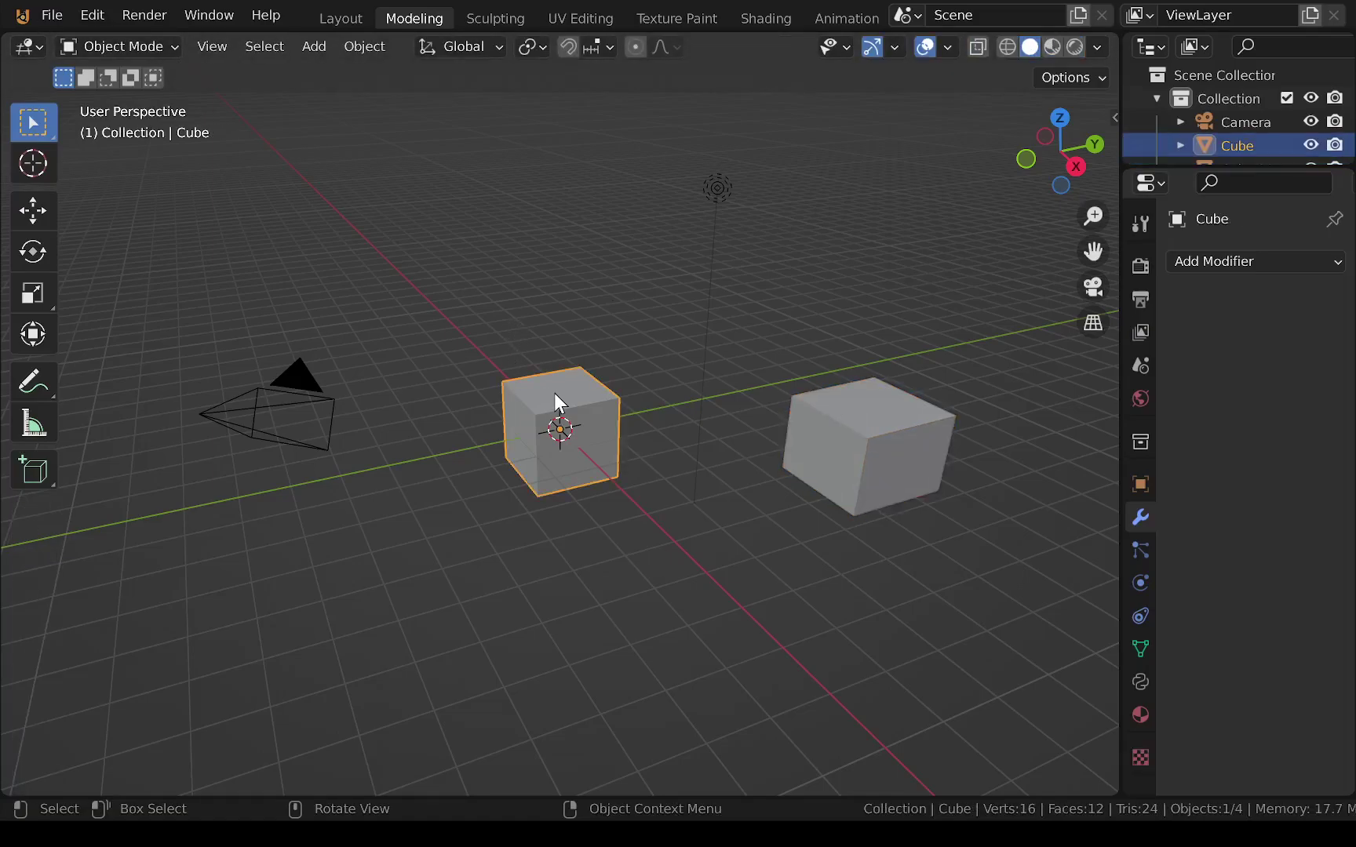
{"action": "key", "text": "Tab"}
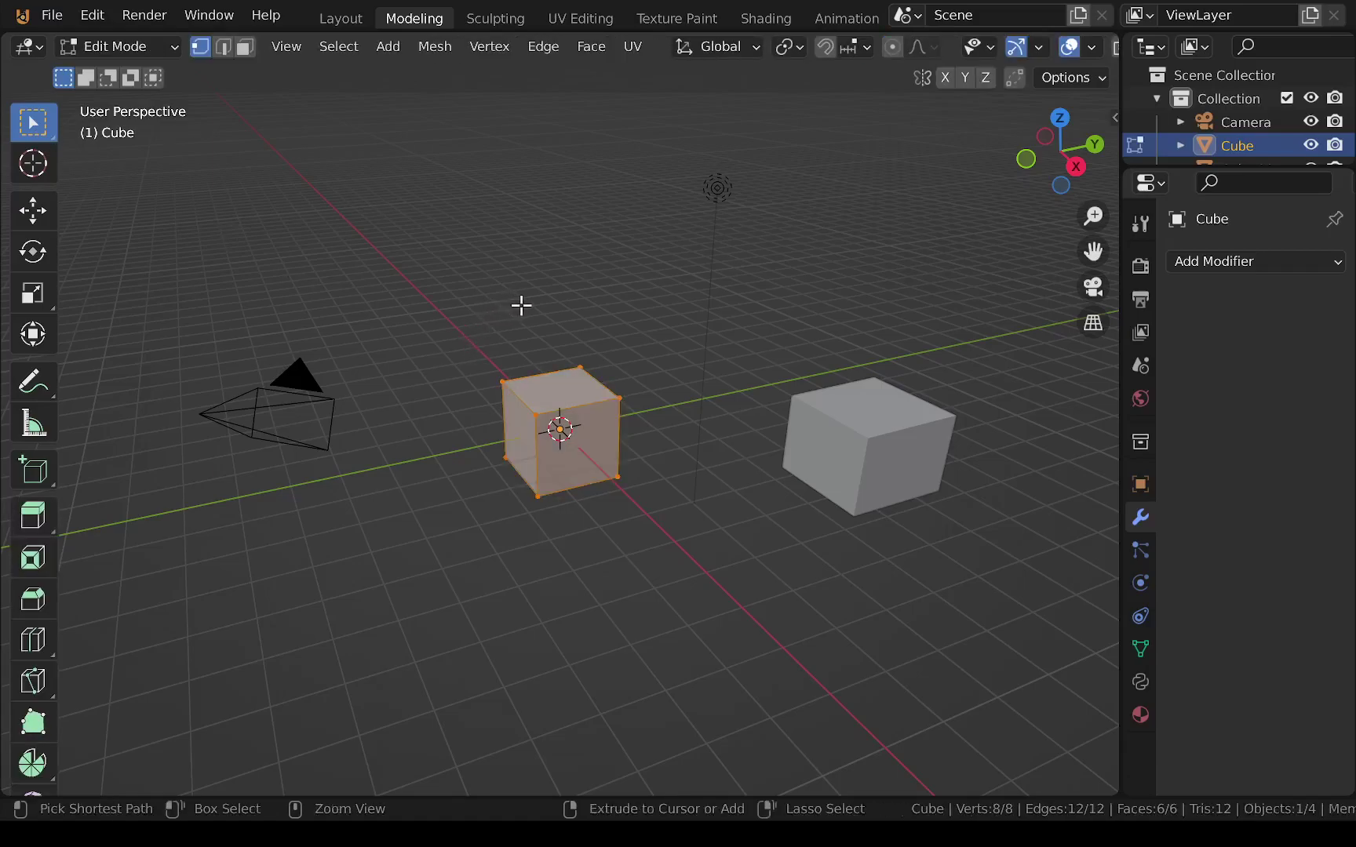
Undo the recent actions back to before the second cube was added
{"action": "key", "text": "ctrl+z"}
{"action": "key", "text": "ctrl+z"}
{"action": "key", "text": "ctrl+z"}
{"action": "key", "text": "ctrl+z"}
{"action": "key", "text": "ctrl+z"}
{"action": "key", "text": "ctrl+z"}
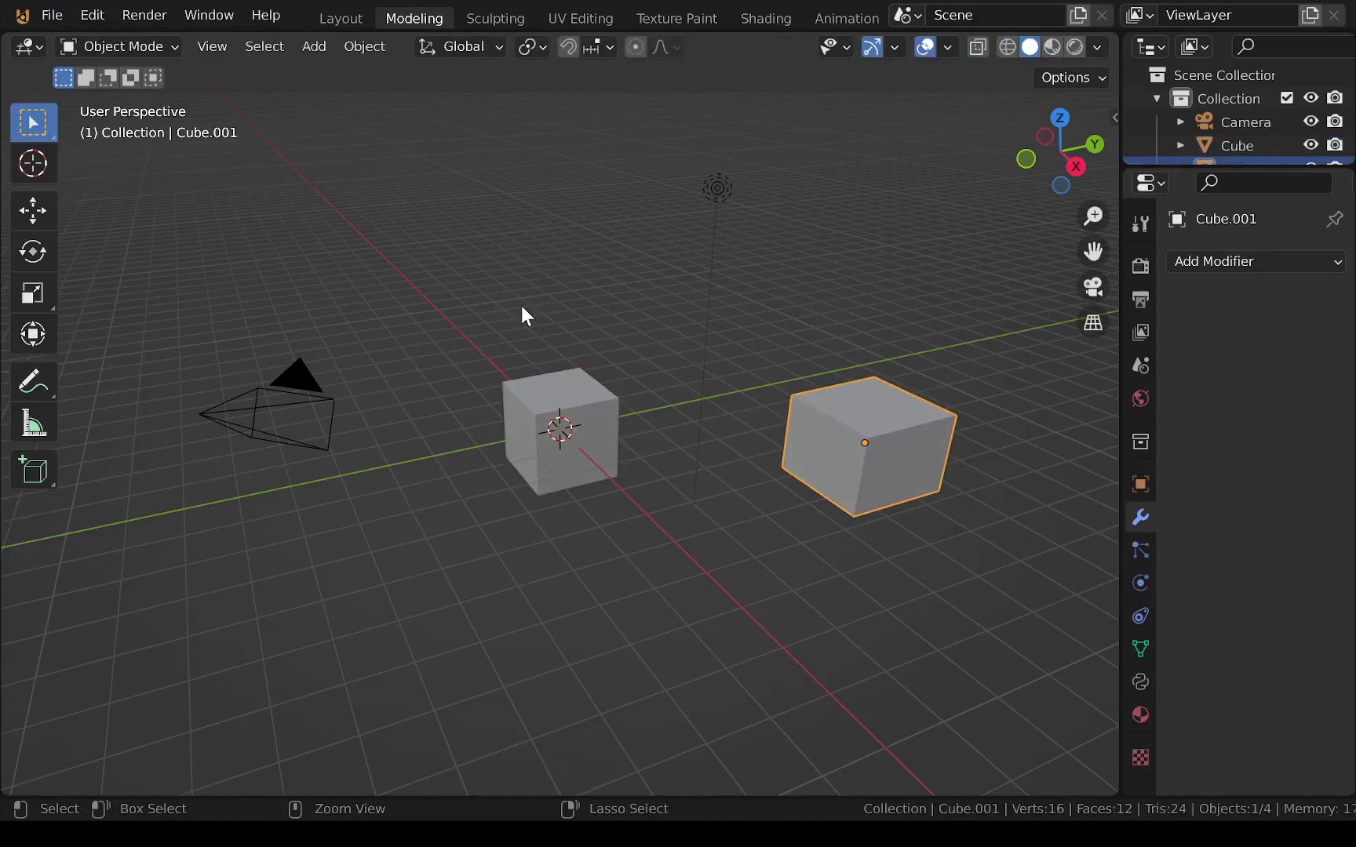
Select the default cube and enter Edit Mode on it
{"action": "left_click", "coordinate": [581, 387]}
{"action": "key", "text": "Tab"}
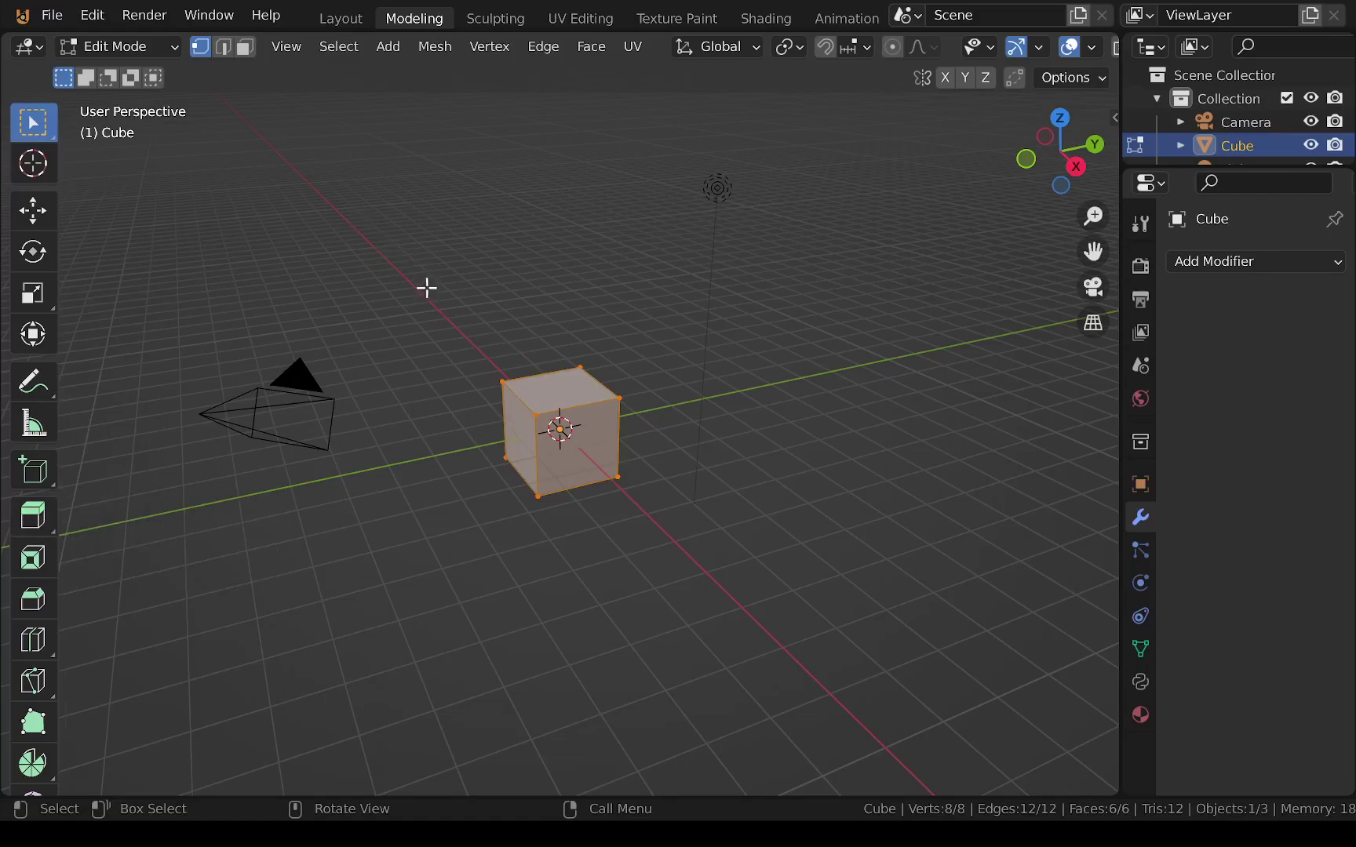
Try extruding one upper corner vertex of the cube up and away from it, and undo the extrusion
{"action": "left_click", "coordinate": [496, 302]}
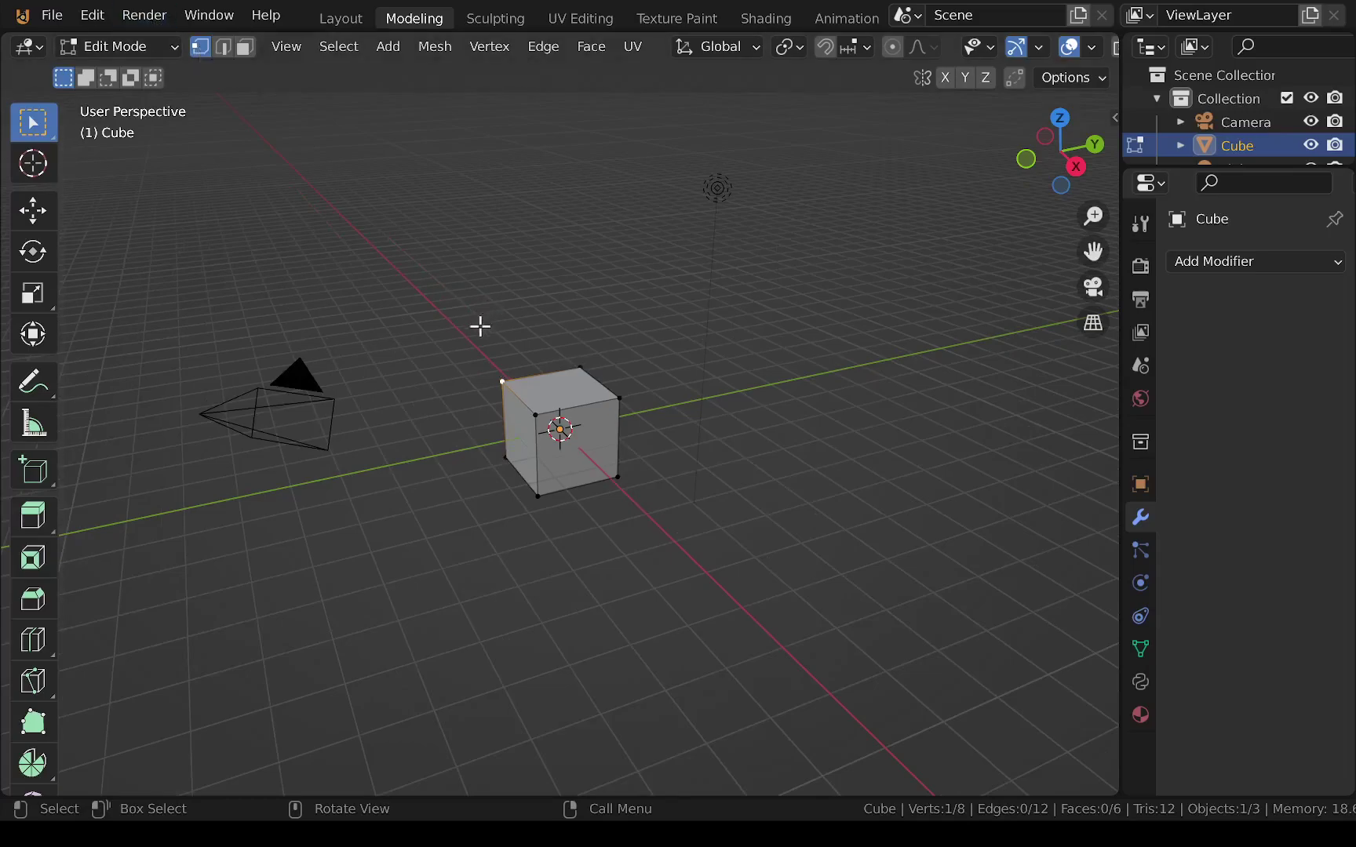
{"action": "key", "text": "e"}
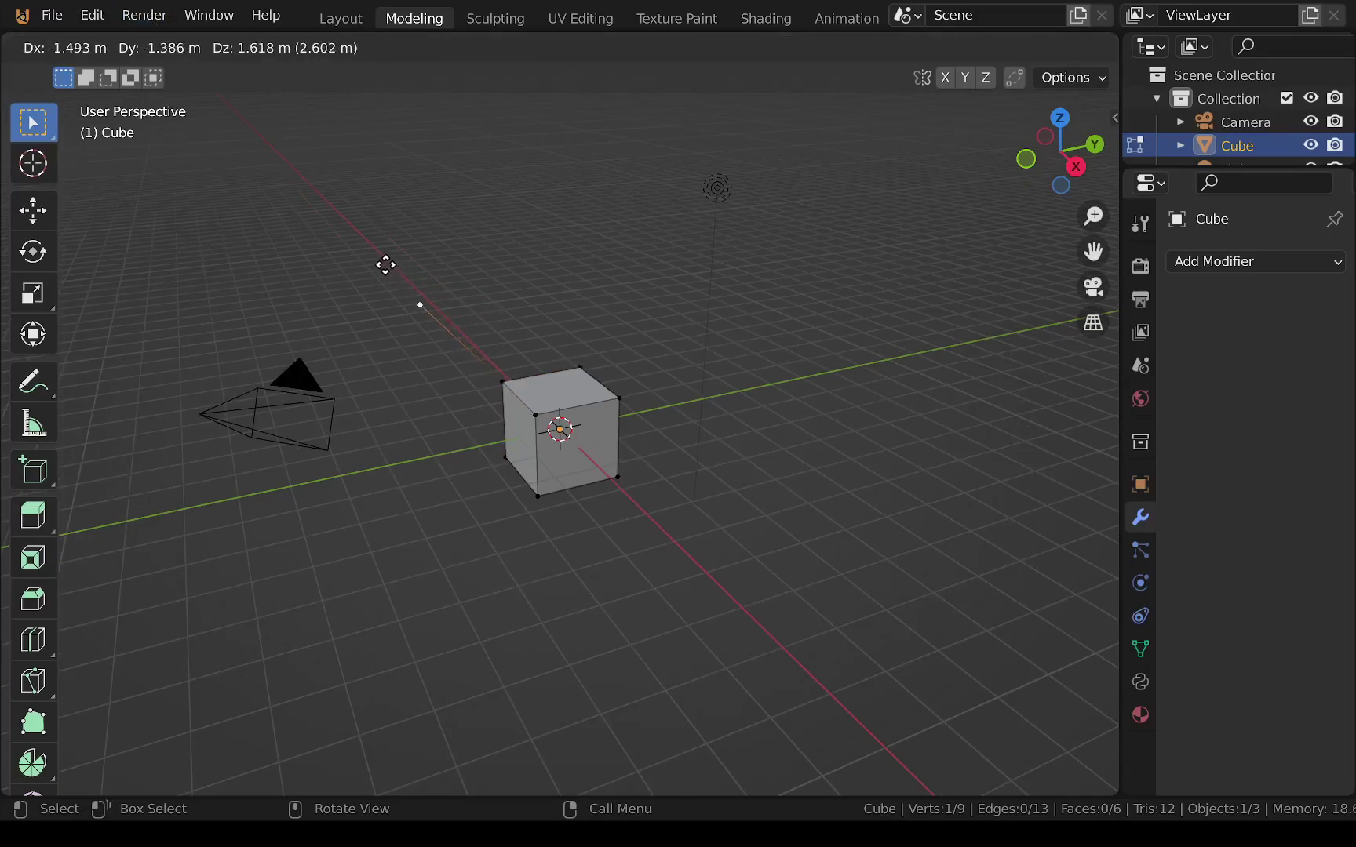
{"action": "left_click", "coordinate": [344, 246]}
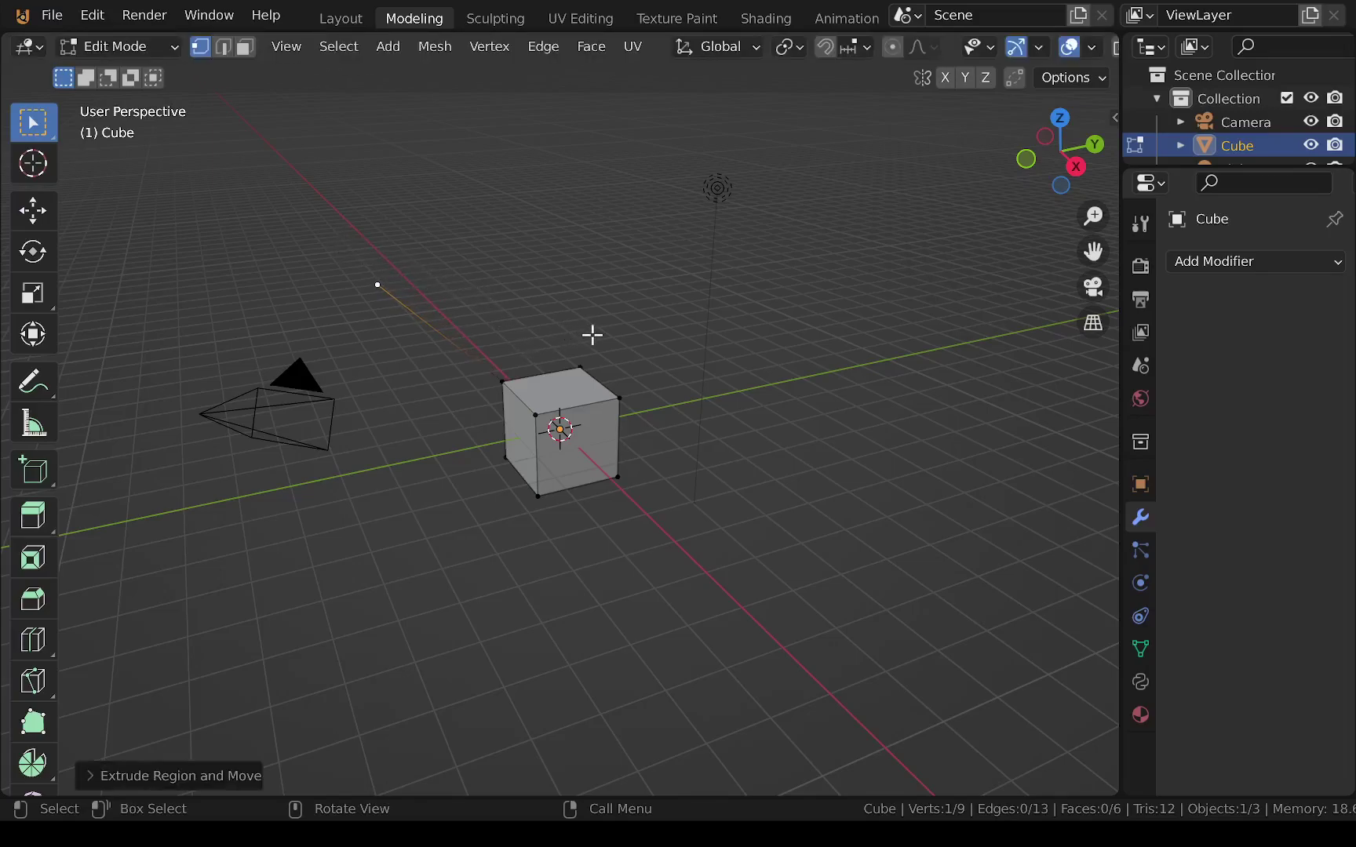
{"action": "key", "text": "ctrl+z"}
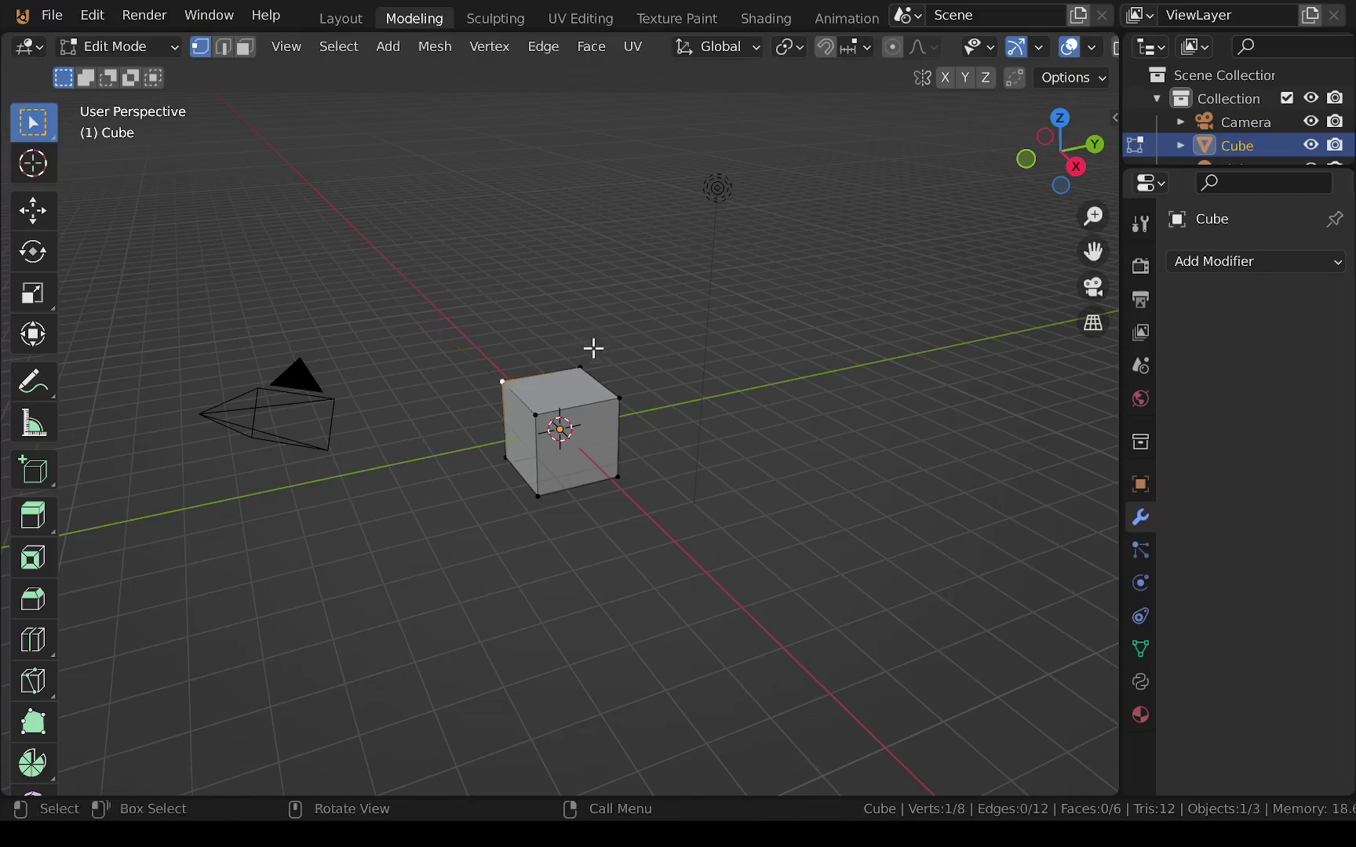
In edge selection mode, try extruding the cube's upper +X side edge freely outward, and undo the extrusion
{"action": "left_click", "coordinate": [223, 47]}
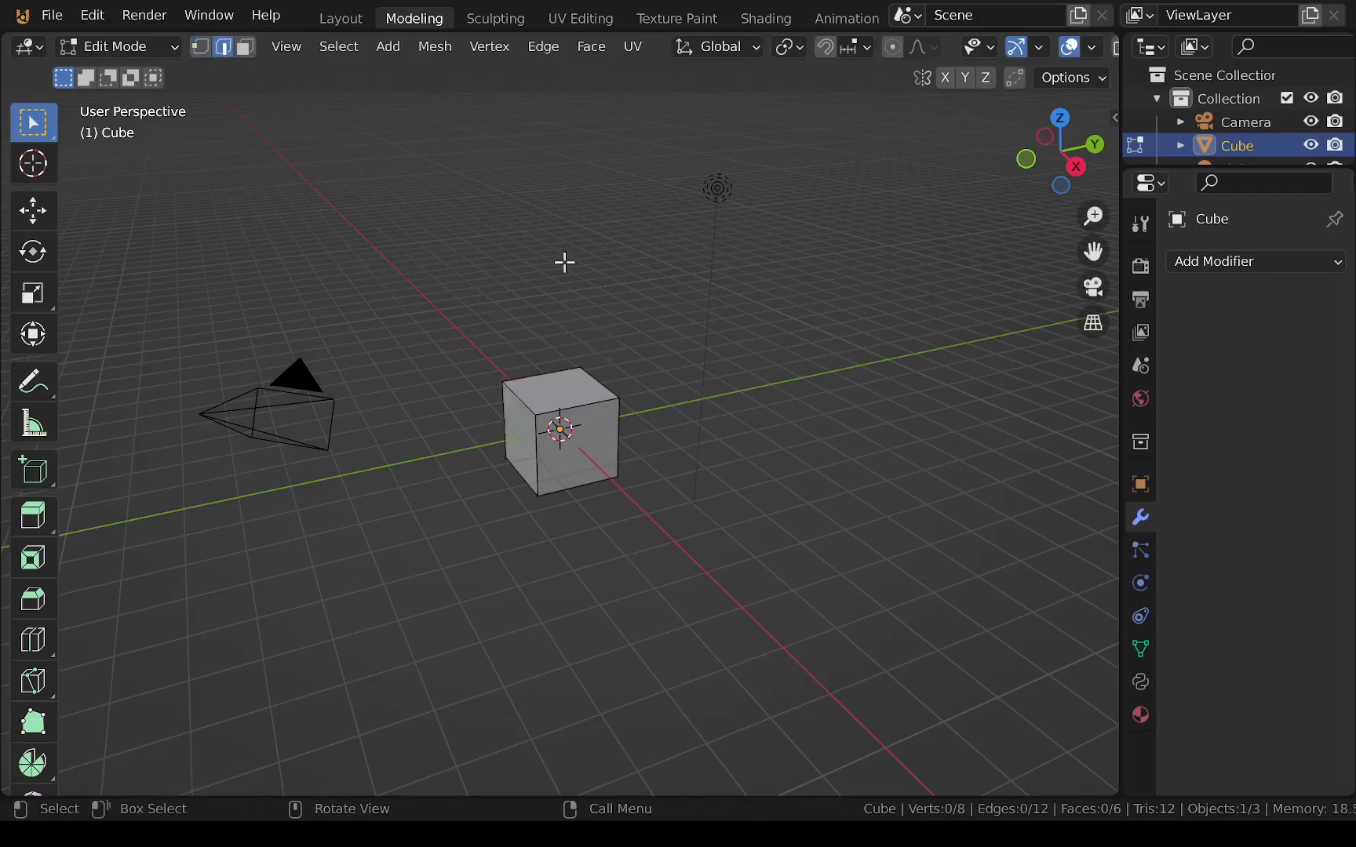
{"action": "left_click", "coordinate": [607, 405]}
{"action": "middle_click_drag", "start_coordinate": [653, 424], "coordinate": [735, 459]}
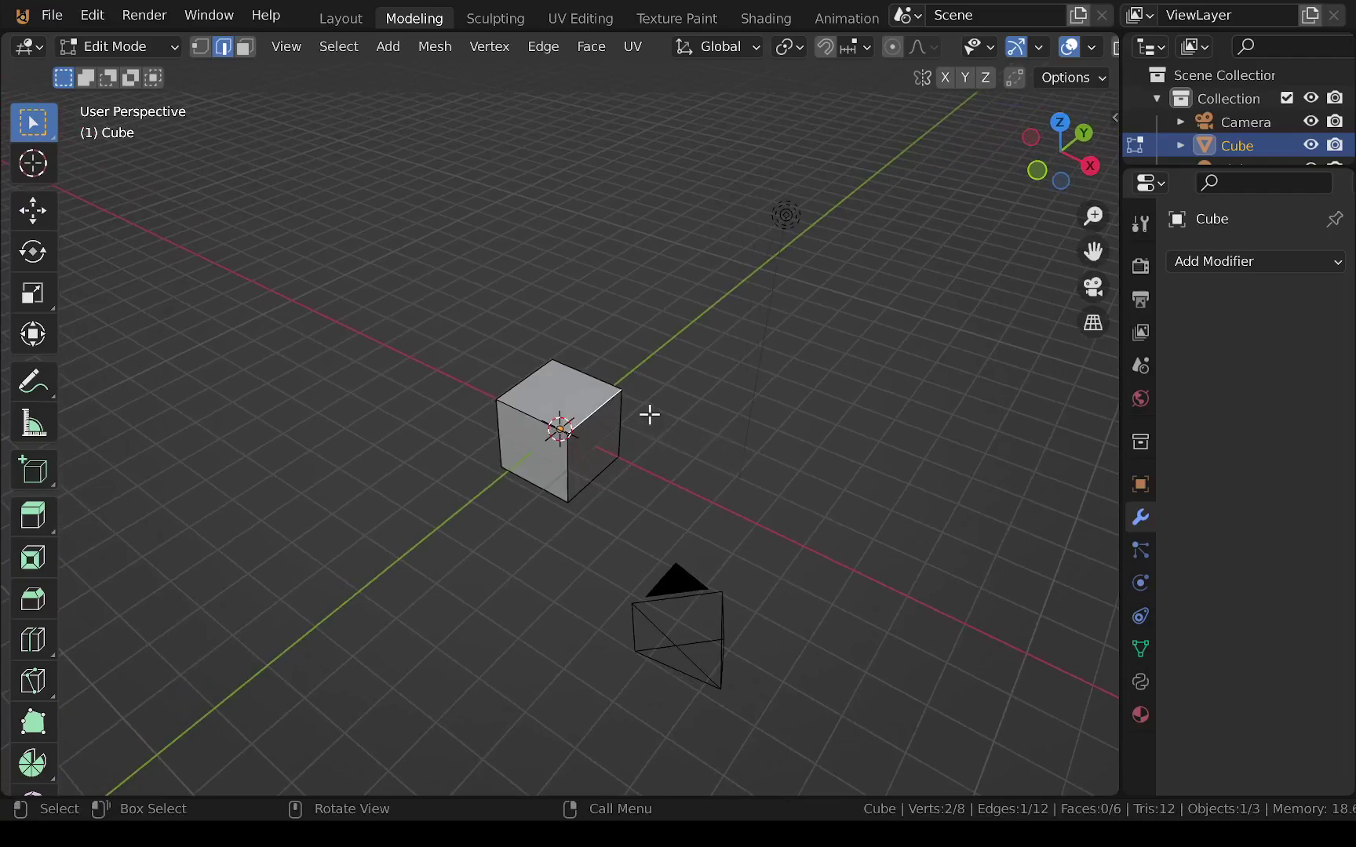
{"action": "key", "text": "e"}
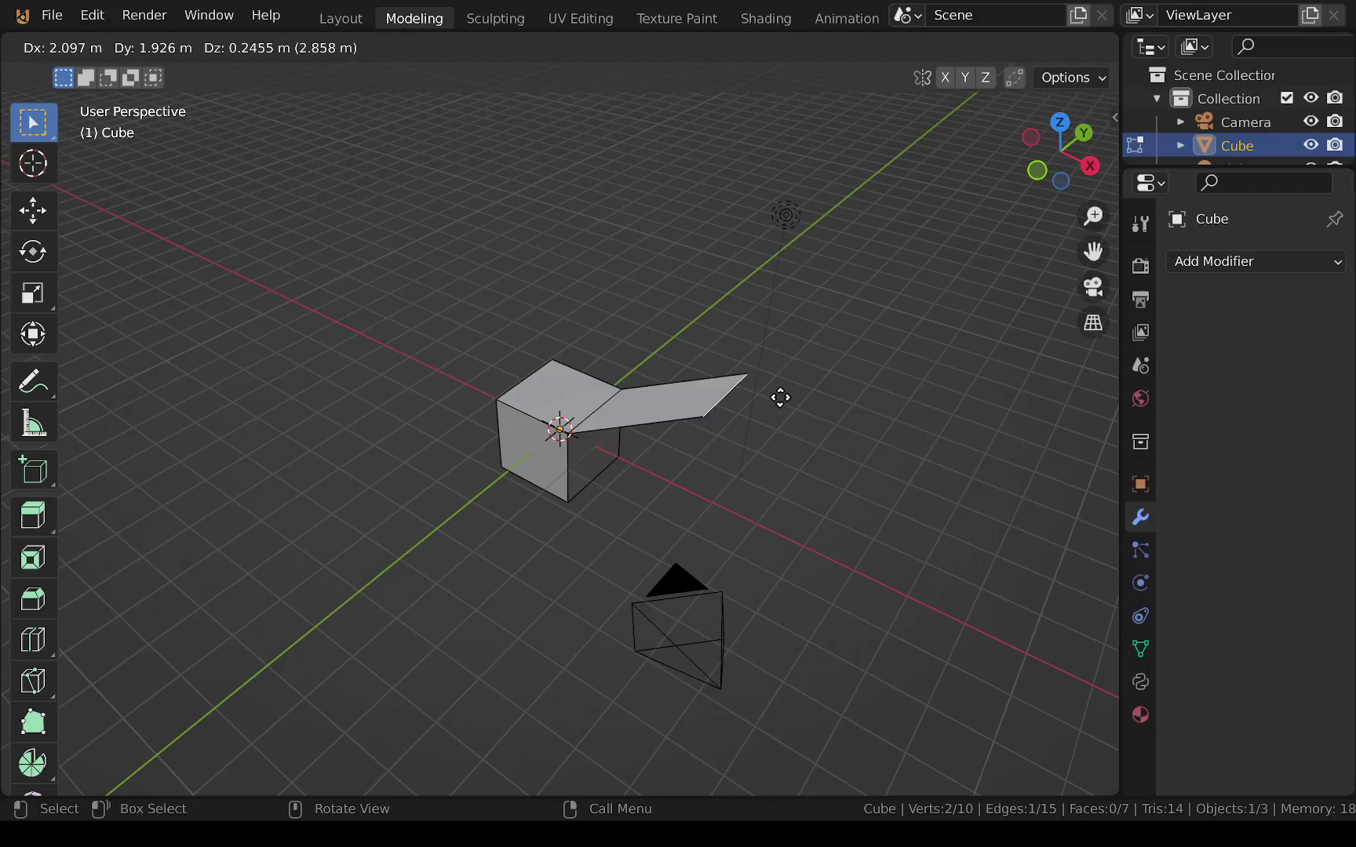
{"action": "left_click", "coordinate": [778, 384]}
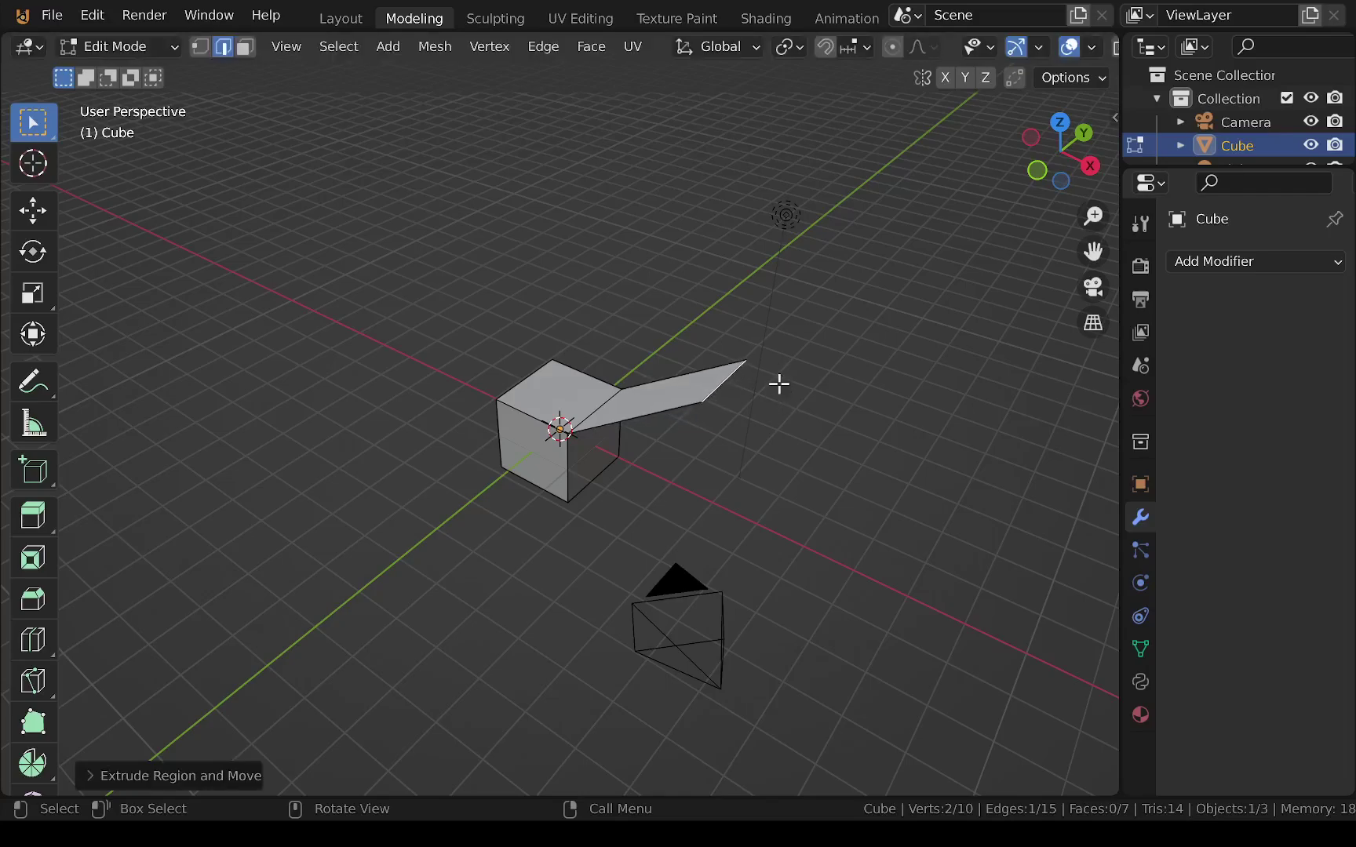
{"action": "key", "text": "ctrl+z"}
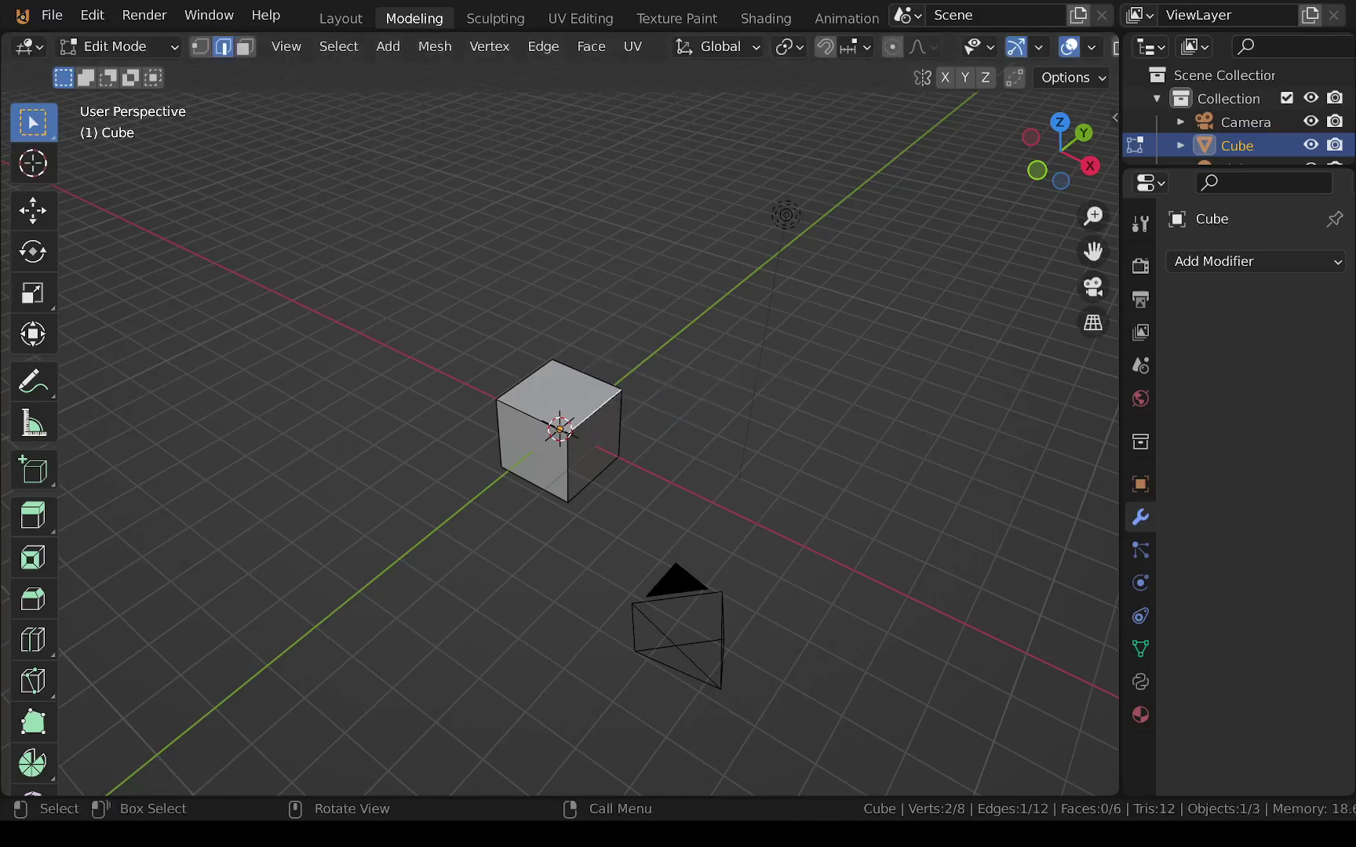
In face selection mode, try extruding the cube's top face upward along its normal, and undo the extrusion
{"action": "left_click", "coordinate": [246, 46]}
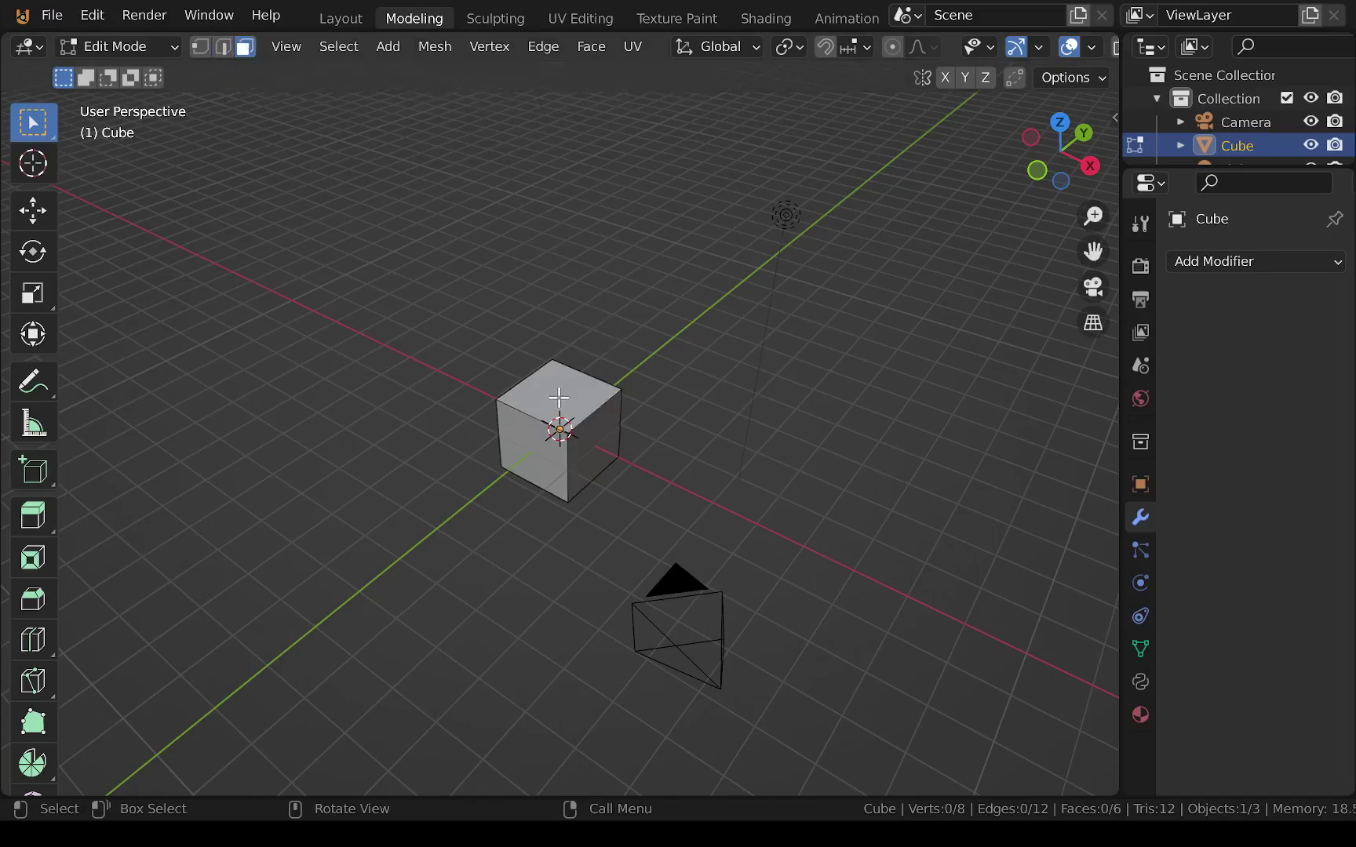
{"action": "left_click", "coordinate": [558, 397]}
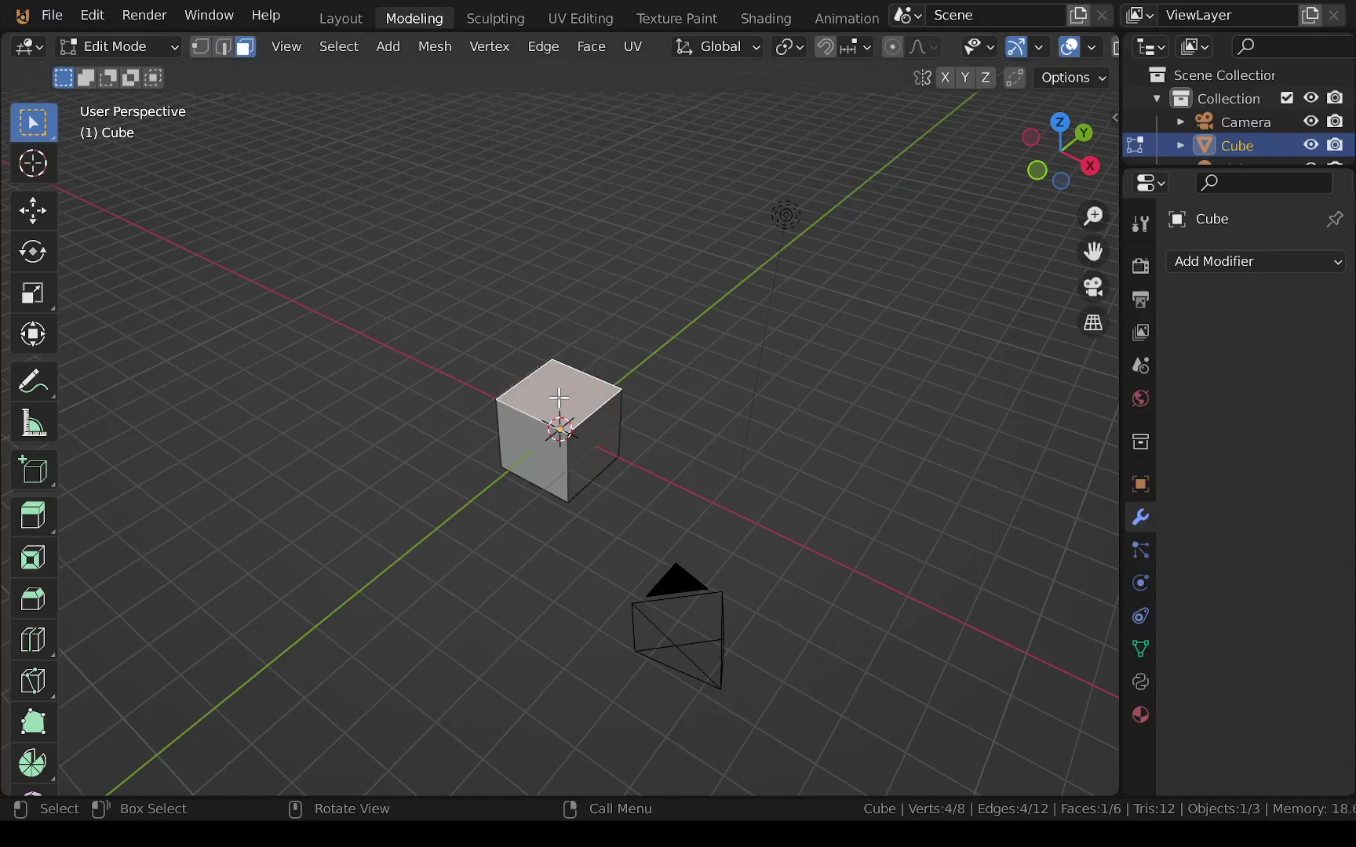
{"action": "key", "text": "e"}
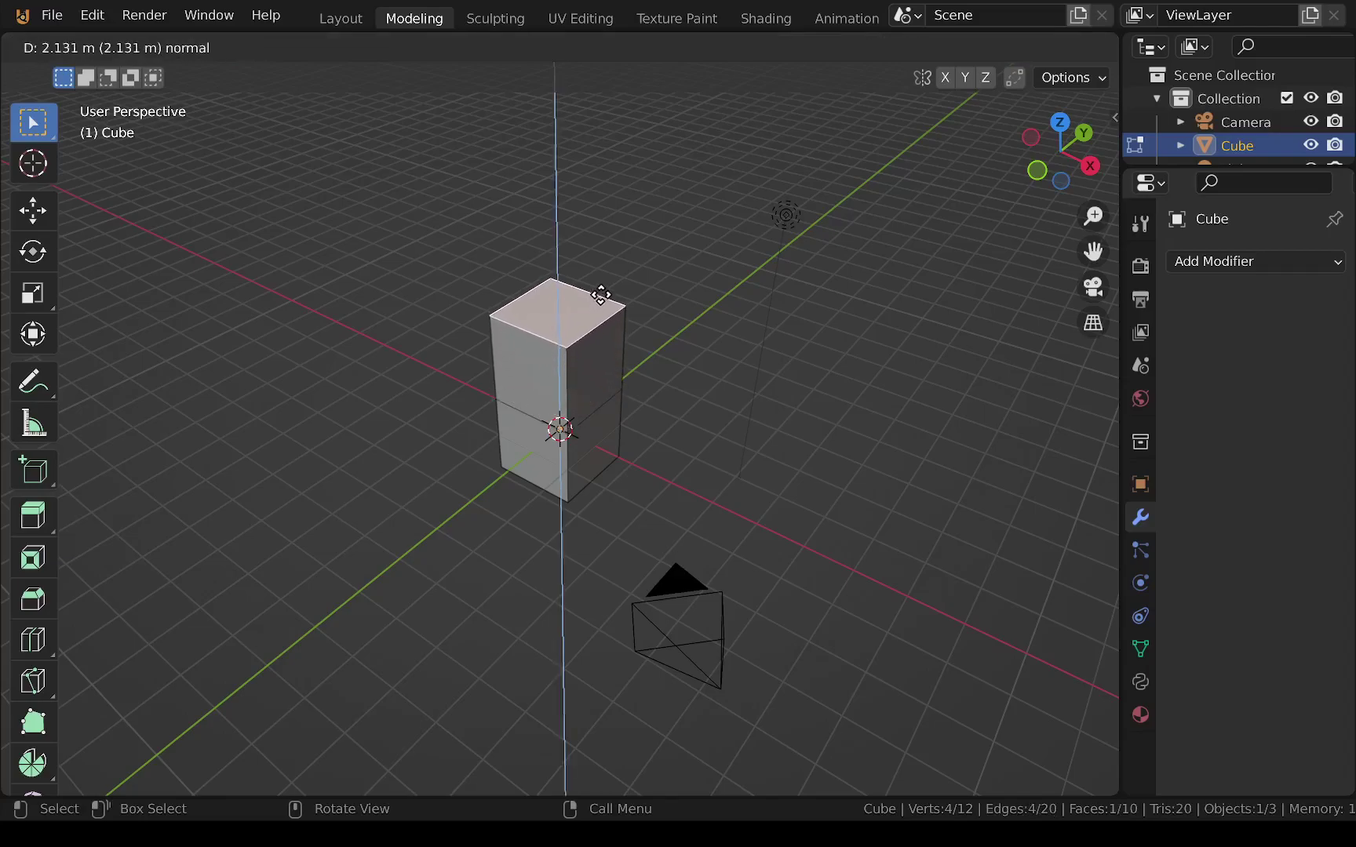
{"action": "left_click", "coordinate": [605, 274]}
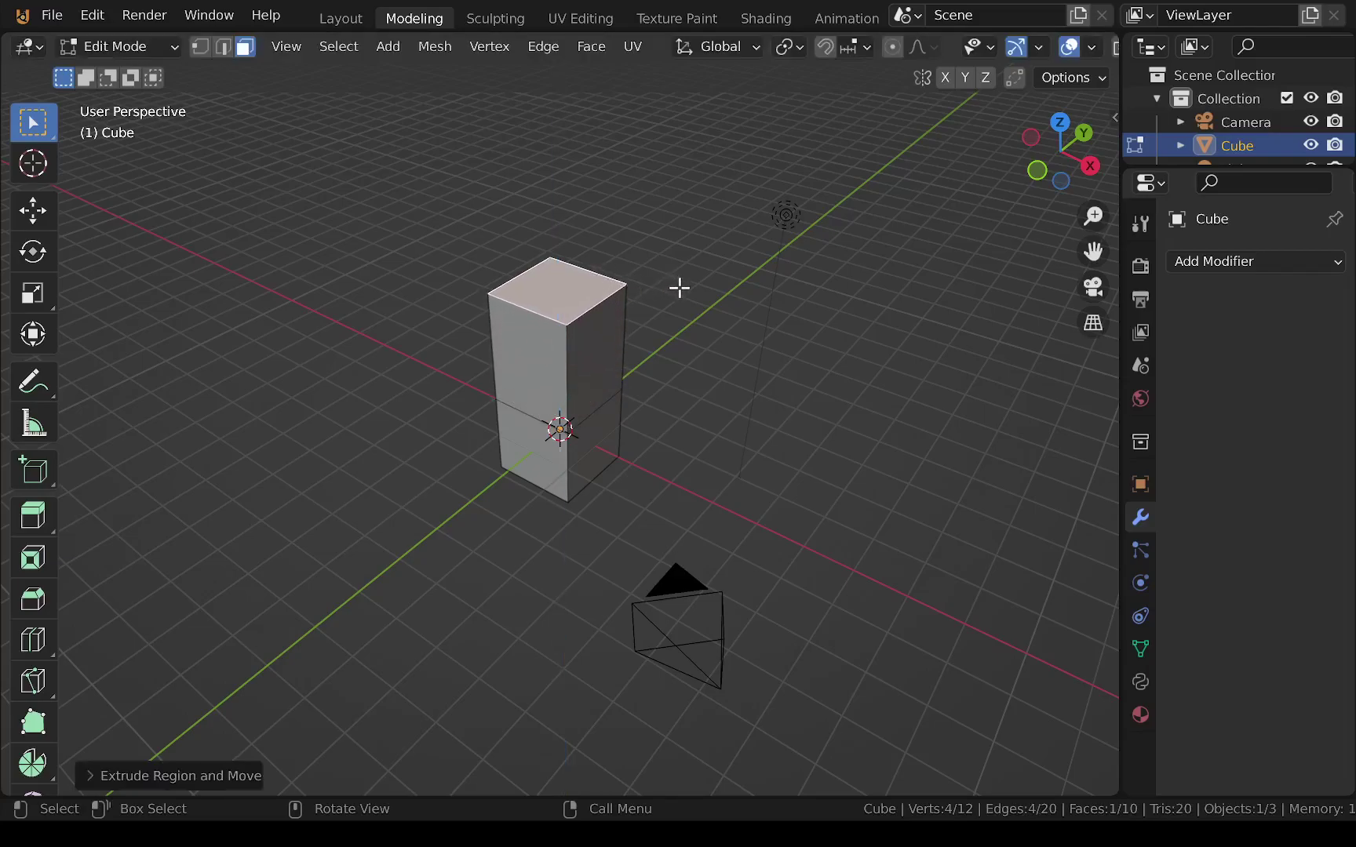
{"action": "key", "text": "ctrl+z"}
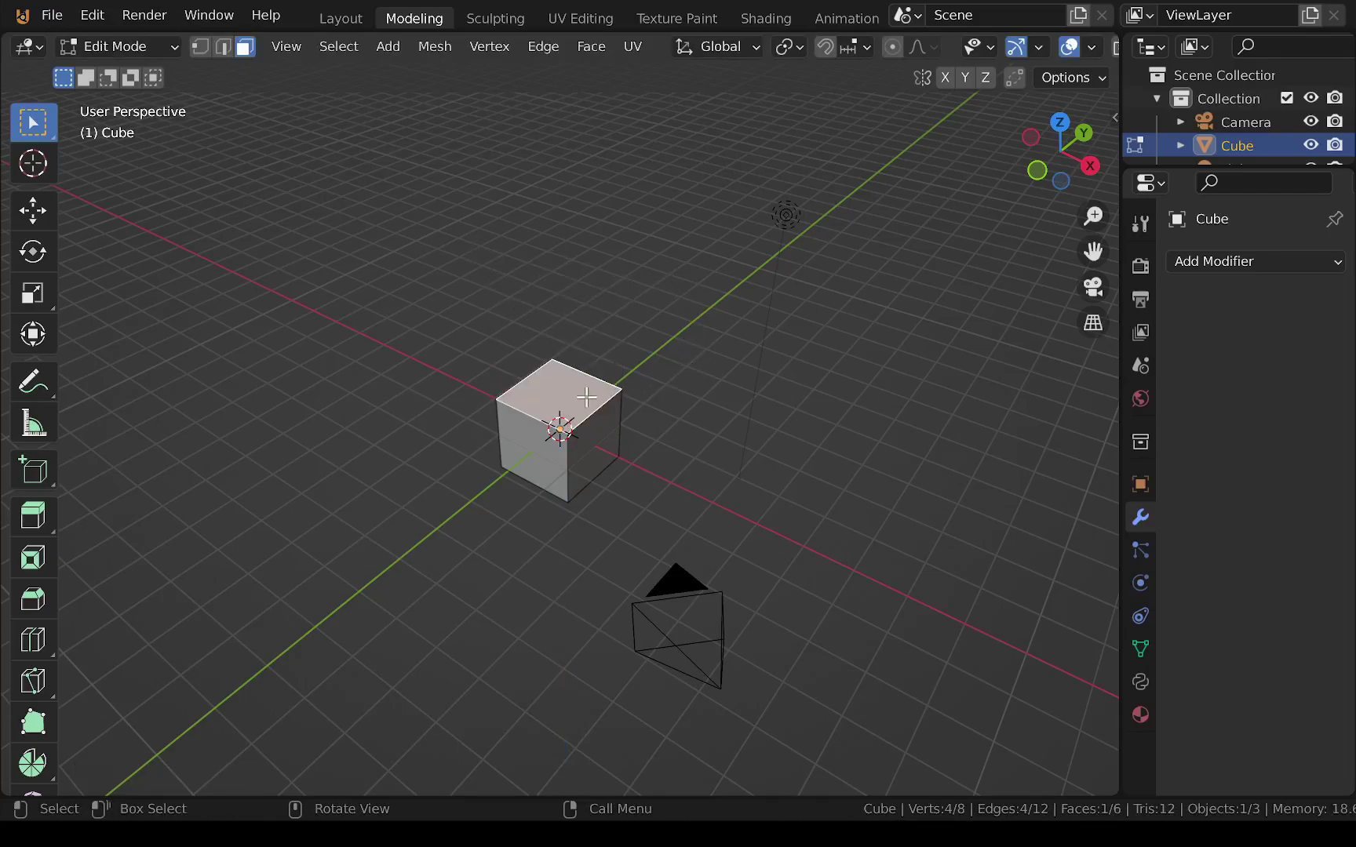
In edge selection mode, try extruding the cube's upper +X side edge 3 m along the global Z axis, and undo the extrusion
{"action": "left_click", "coordinate": [225, 49]}
{"action": "left_click", "coordinate": [582, 409]}
{"action": "key", "text": "e"}
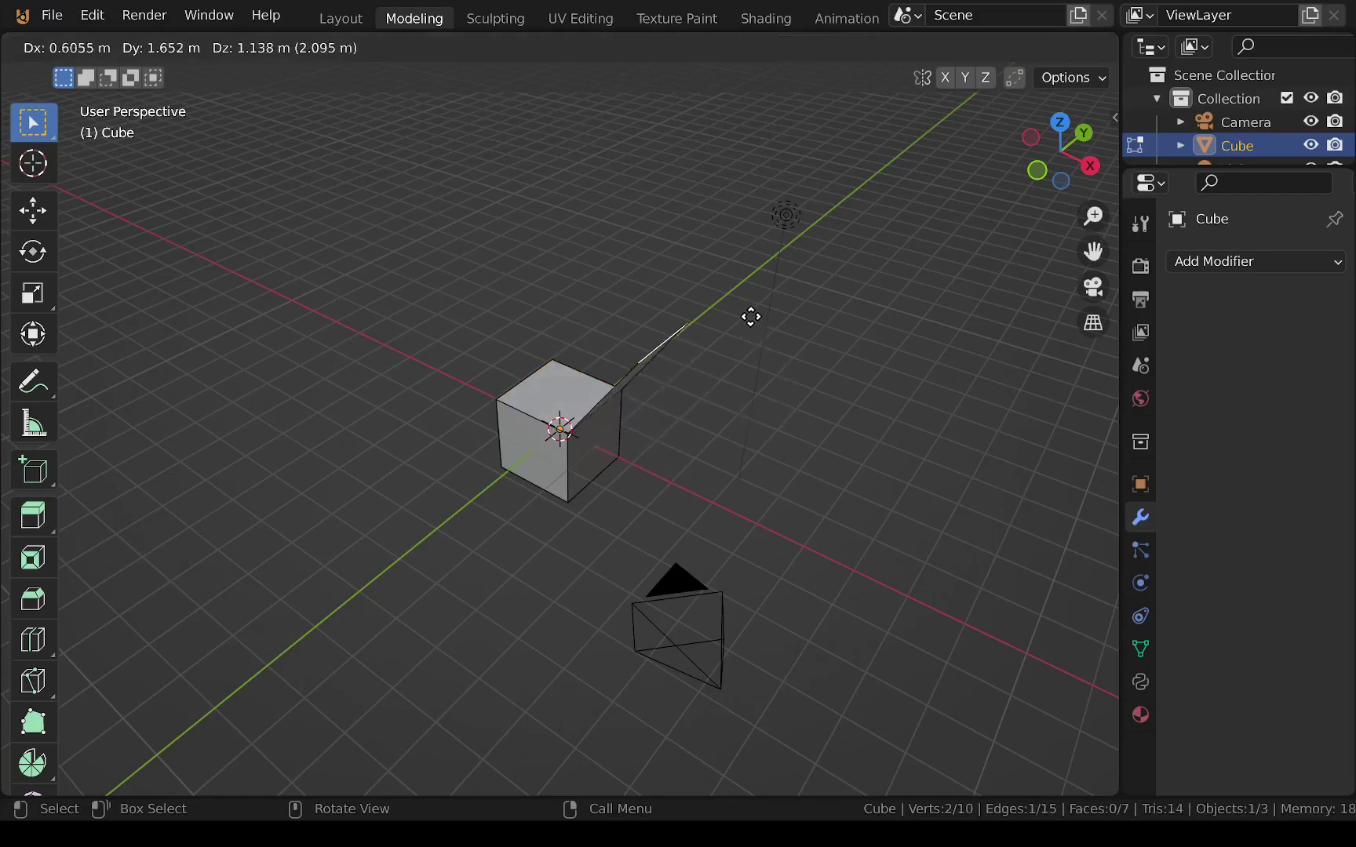
{"action": "key", "text": "x"}
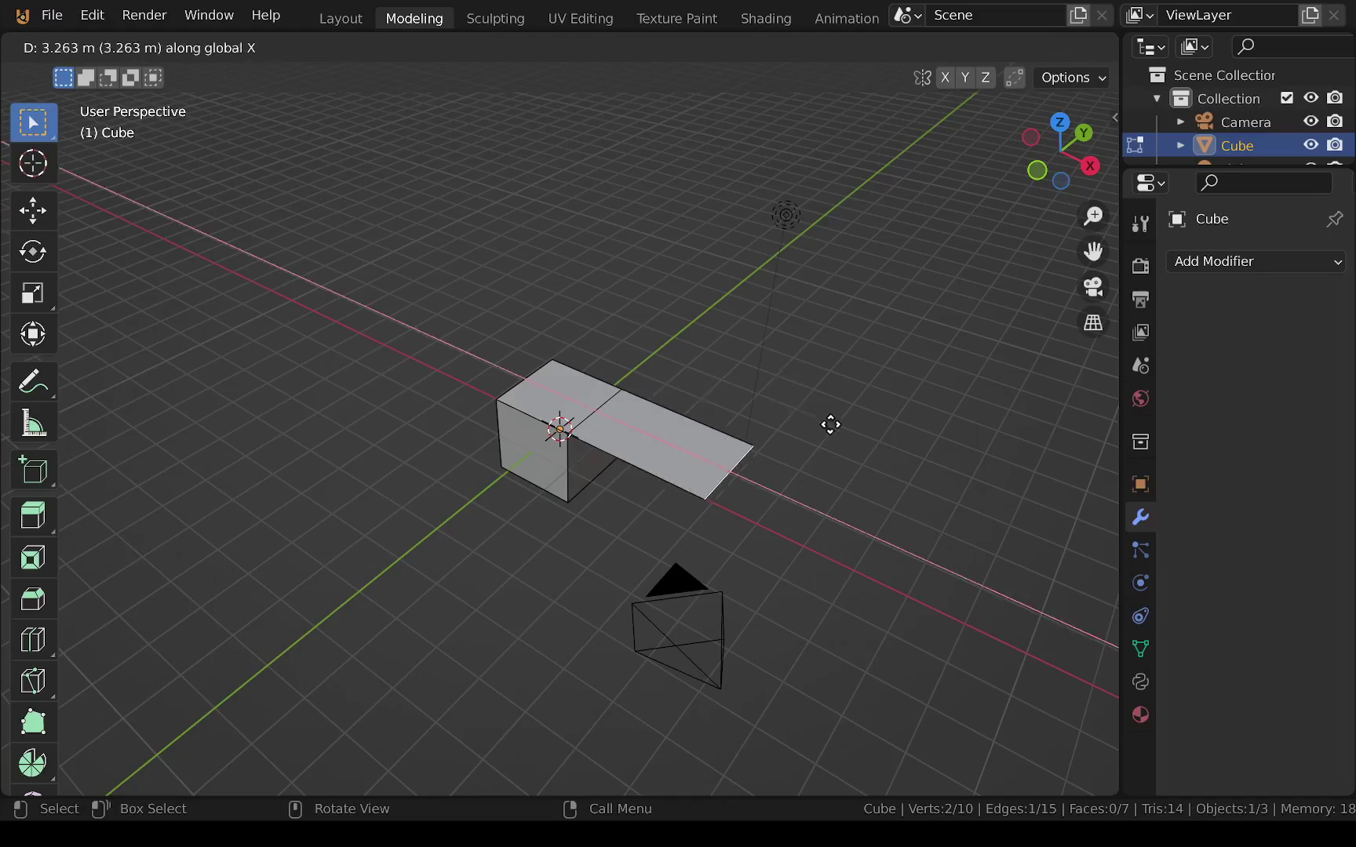
{"action": "key", "text": "z"}
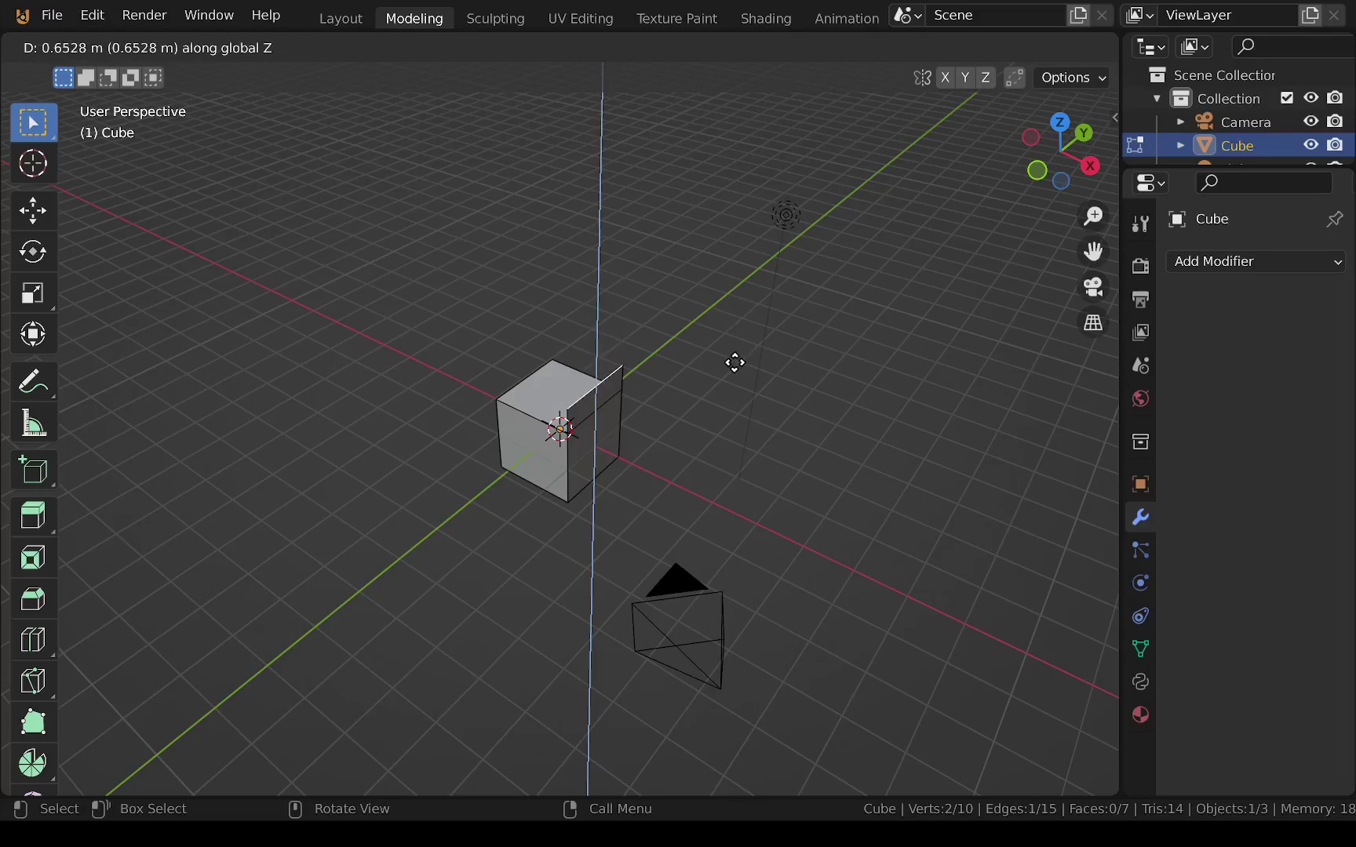
{"action": "type", "text": "3"}
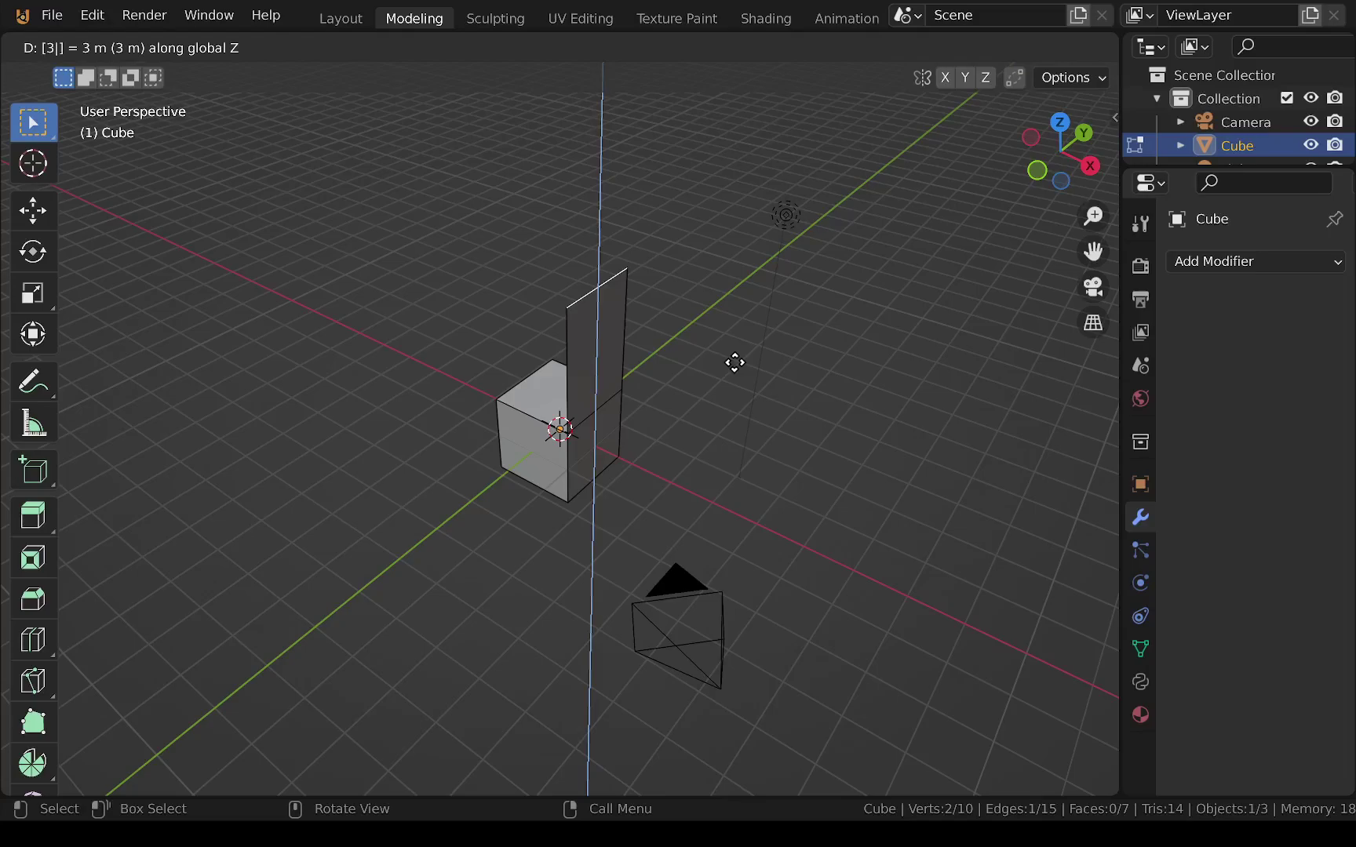
{"action": "key", "text": "Return"}
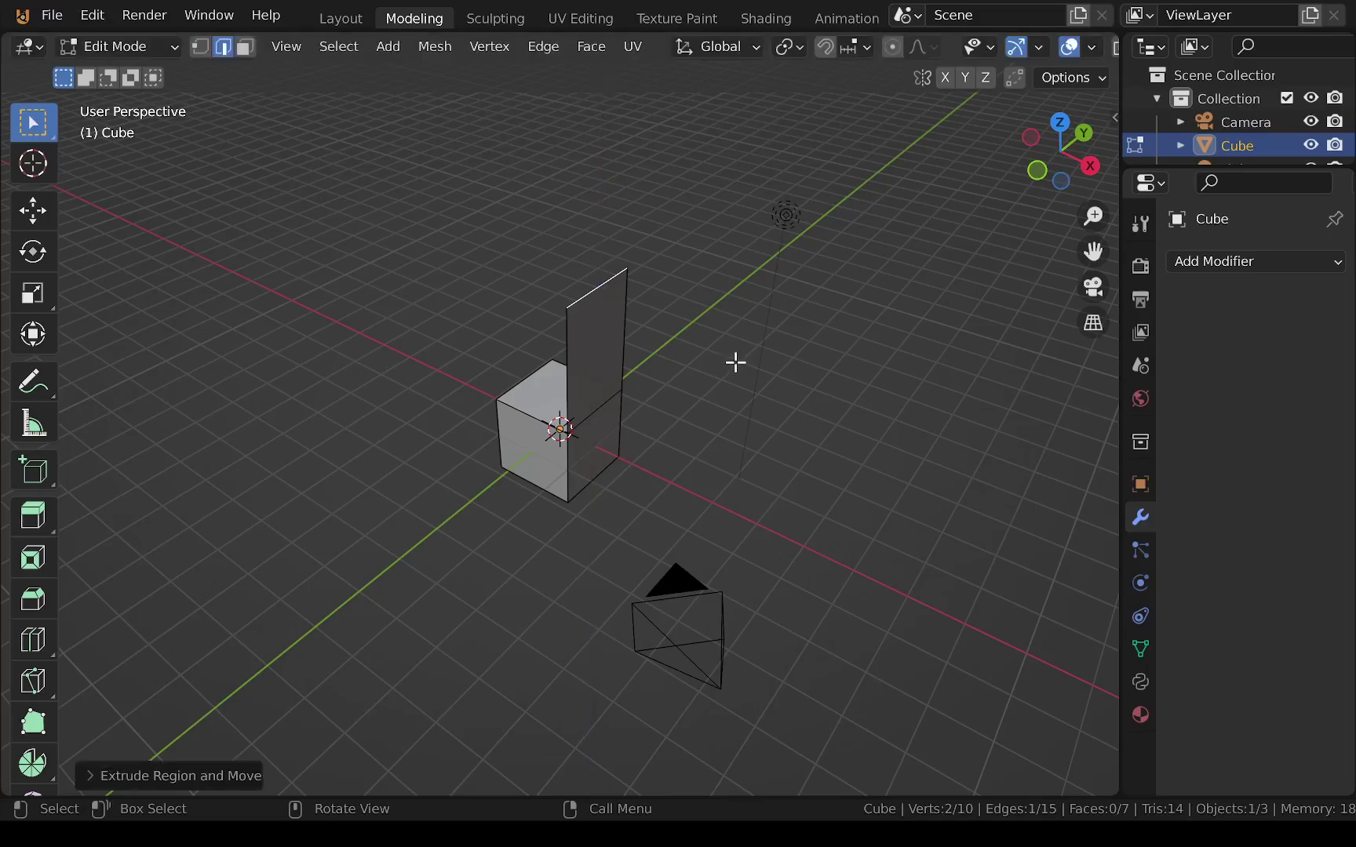
{"action": "key", "text": "ctrl+z"}
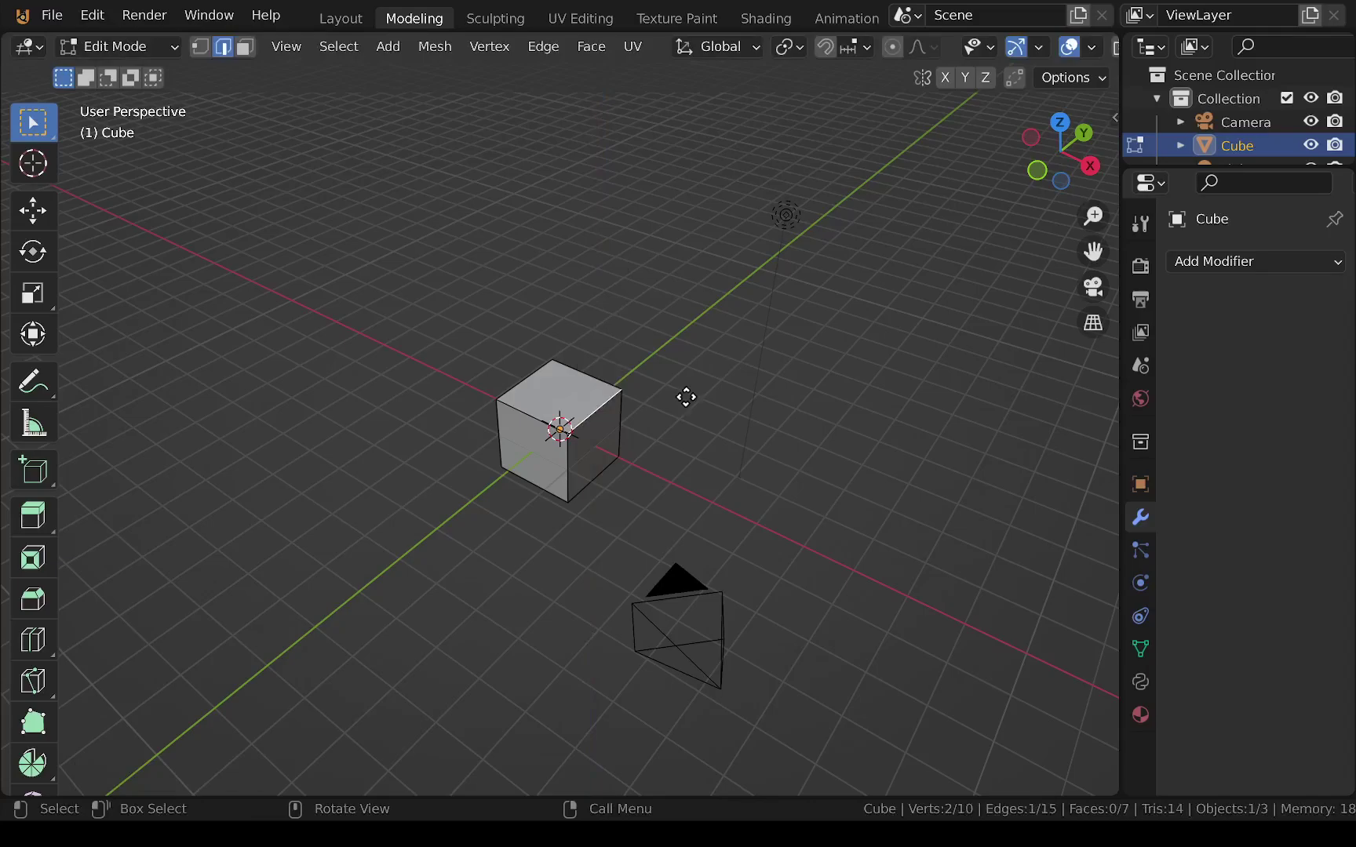
Extrude the cube's selected upper edge in place by cancelling the extrusion's movement
{"action": "key", "text": "e"}
{"action": "right_click", "coordinate": [860, 323]}
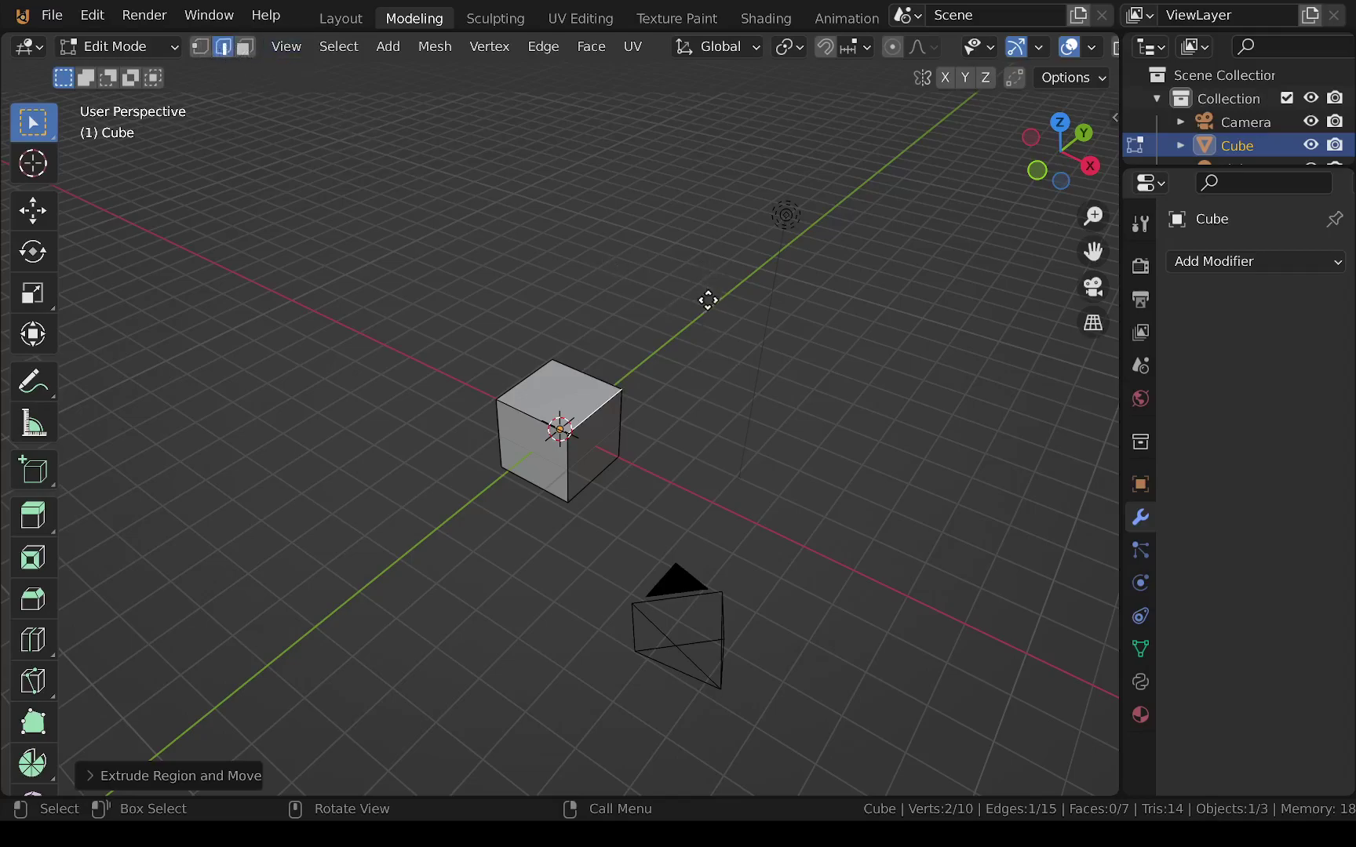
Try extruding the overlapping upper edge far above the cube, and undo that extrusion
{"action": "key", "text": "e"}
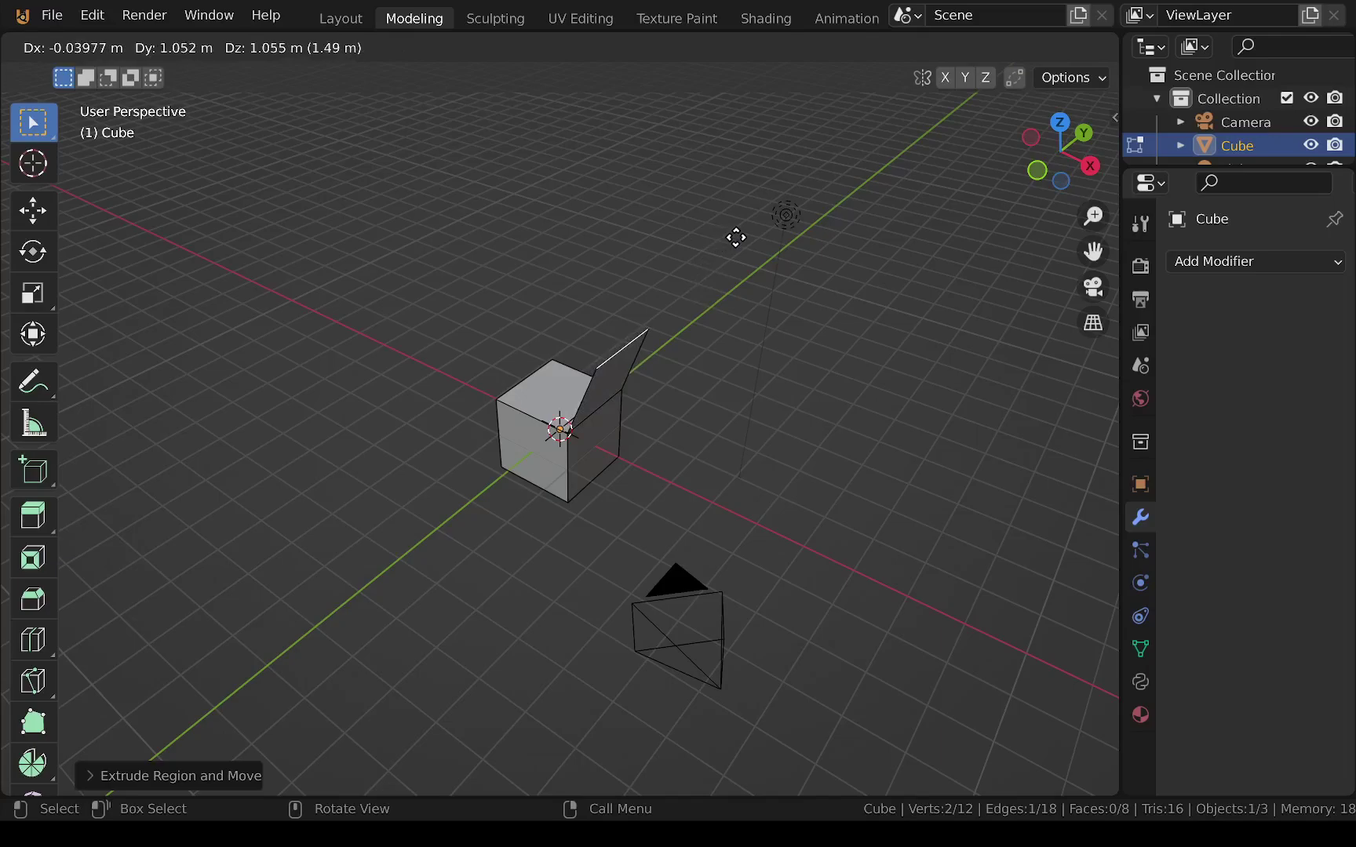
{"action": "left_click", "coordinate": [197, 794]}
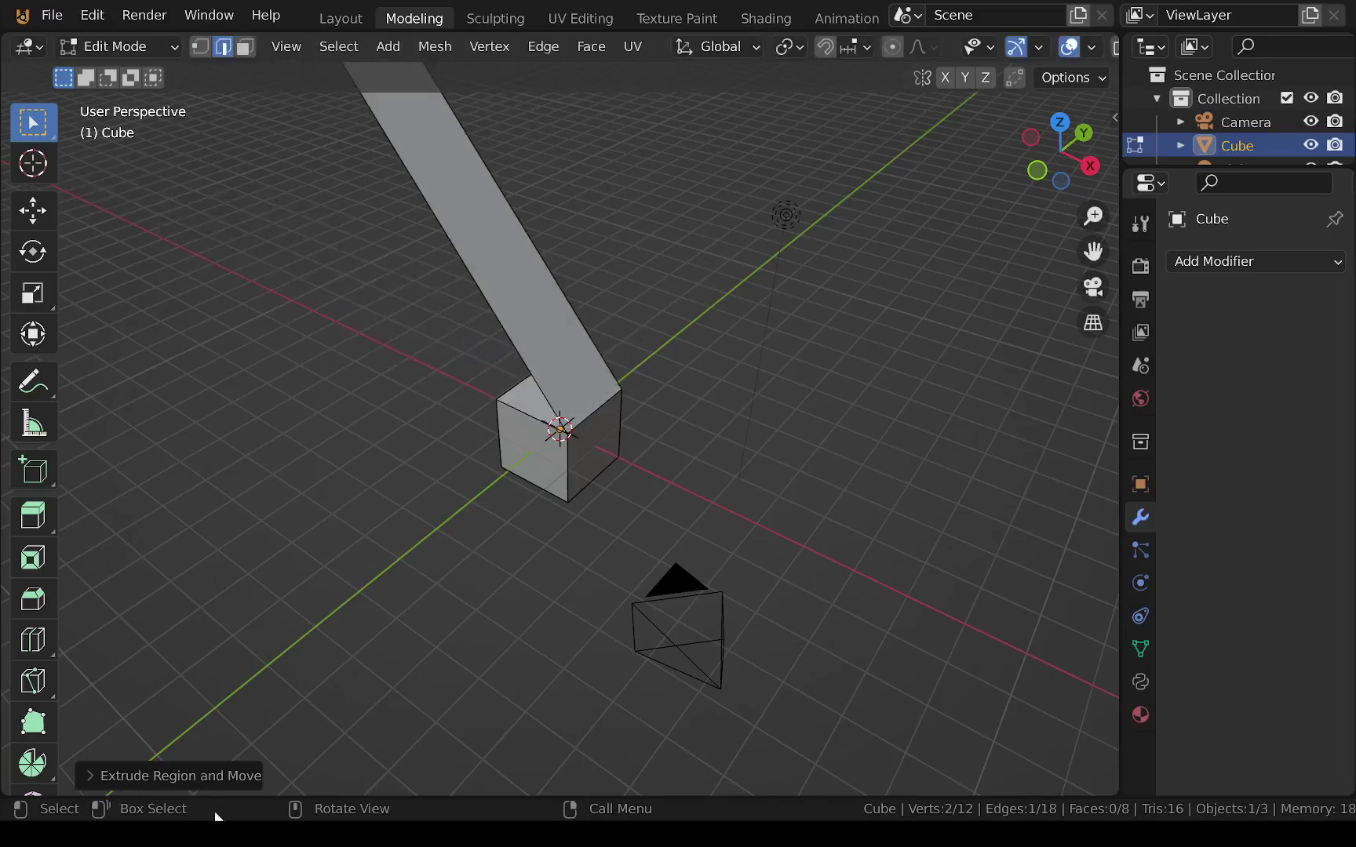
{"action": "key", "text": "ctrl+z"}
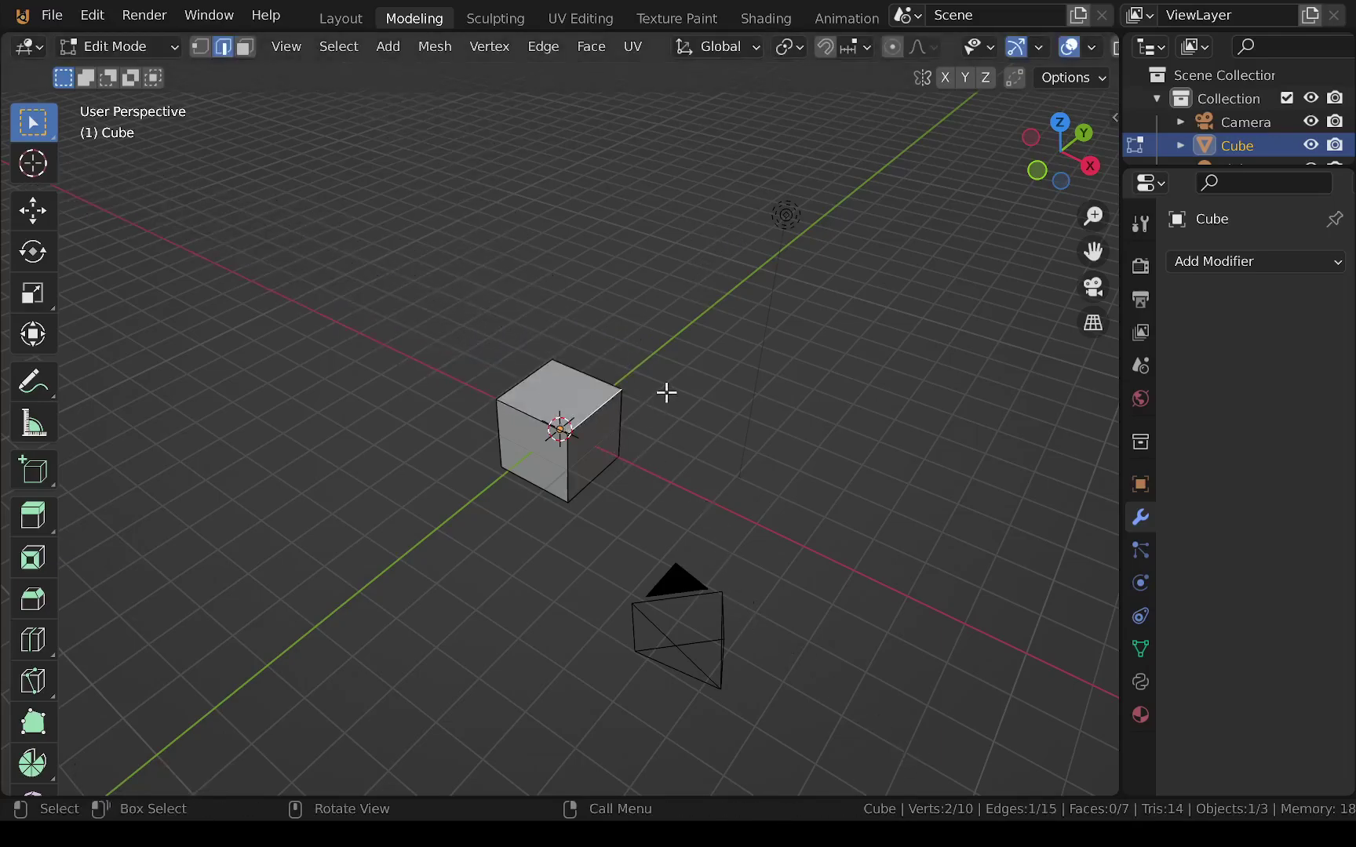
Try extruding the cube's selected upper edge freely up and away from the cube by about 2.63 m
{"action": "key", "text": "e"}
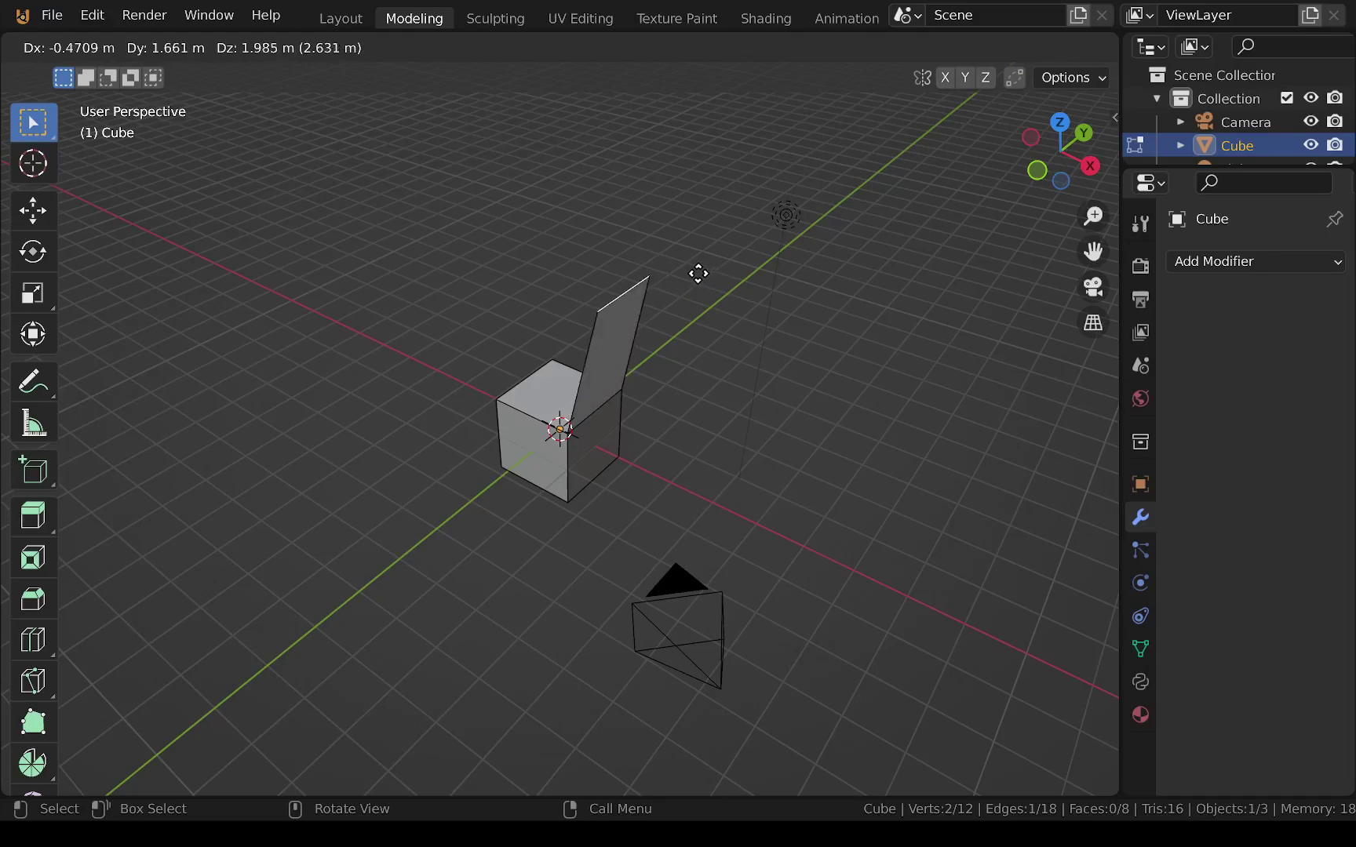
{"action": "left_click", "coordinate": [697, 273]}
In face selection mode, try extruding the top face about 1.54 m along its normal, and undo it
{"action": "middle_click_drag", "start_coordinate": [750, 351], "coordinate": [736, 382]}
{"action": "left_click", "coordinate": [244, 47]}
{"action": "key", "text": "e"}
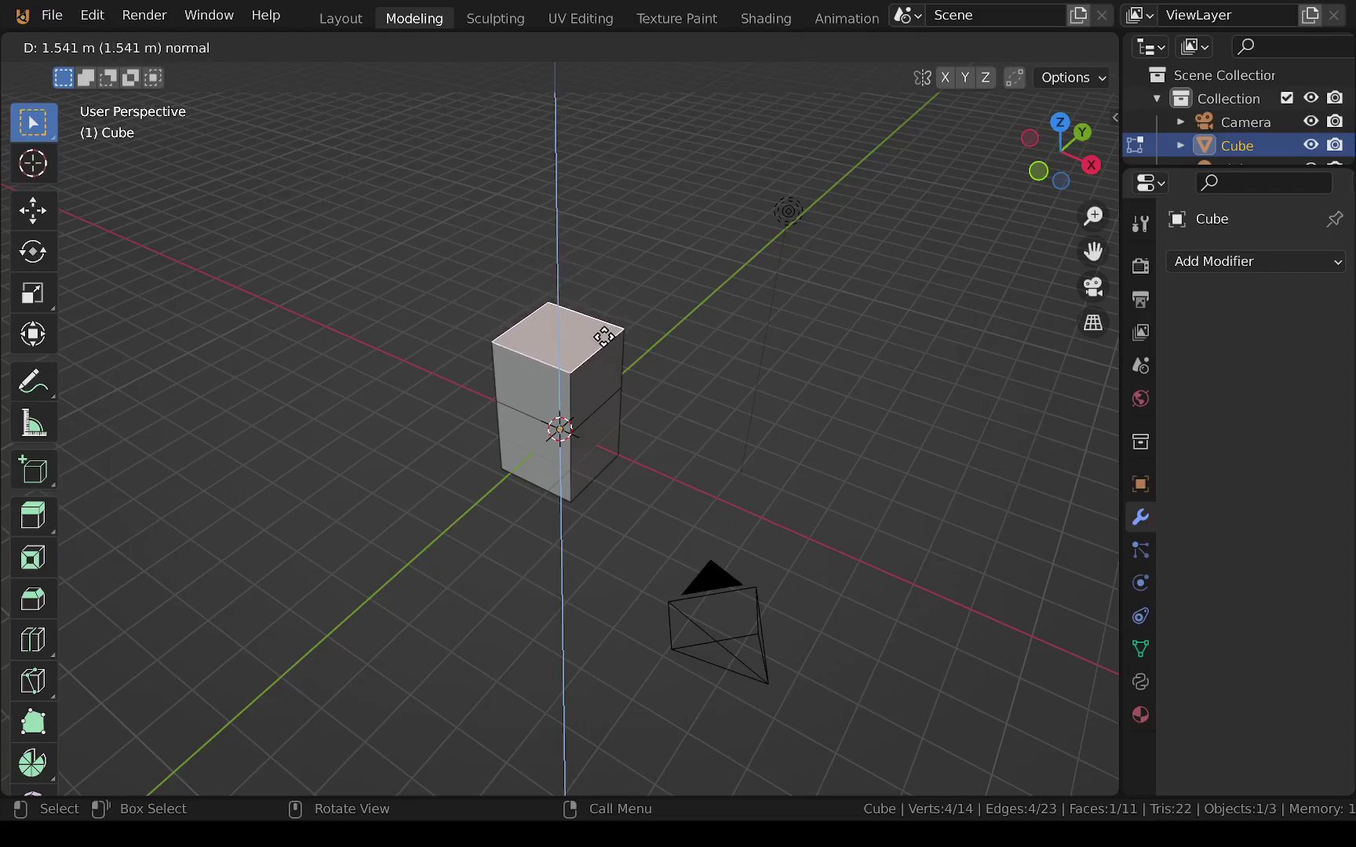
{"action": "left_click", "coordinate": [605, 337]}
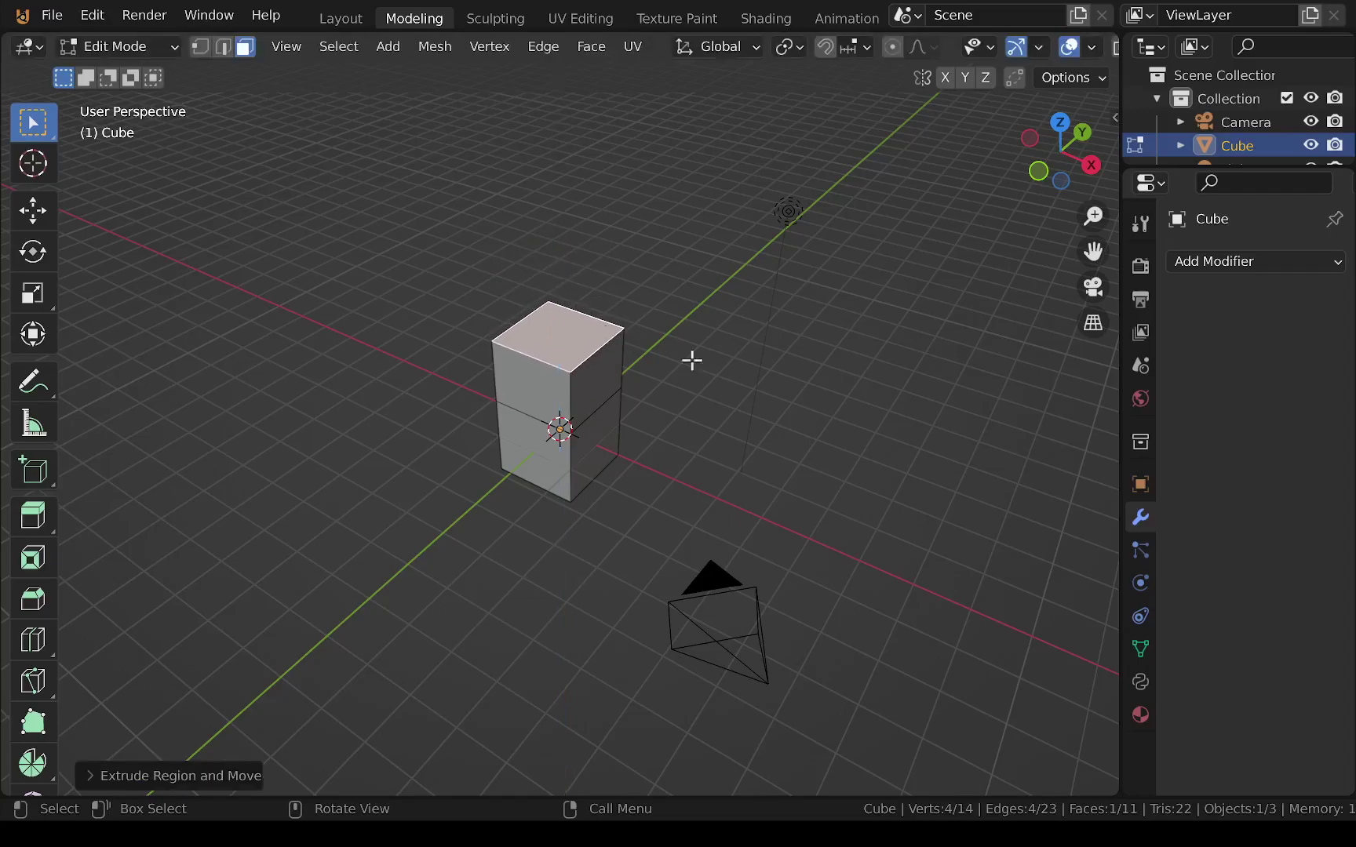
{"action": "key", "text": "ctrl+z"}
Try rotating only the cube's top face freely in Edit Mode, and undo the rotation
{"action": "middle_click_drag", "start_coordinate": [722, 371], "coordinate": [671, 402]}
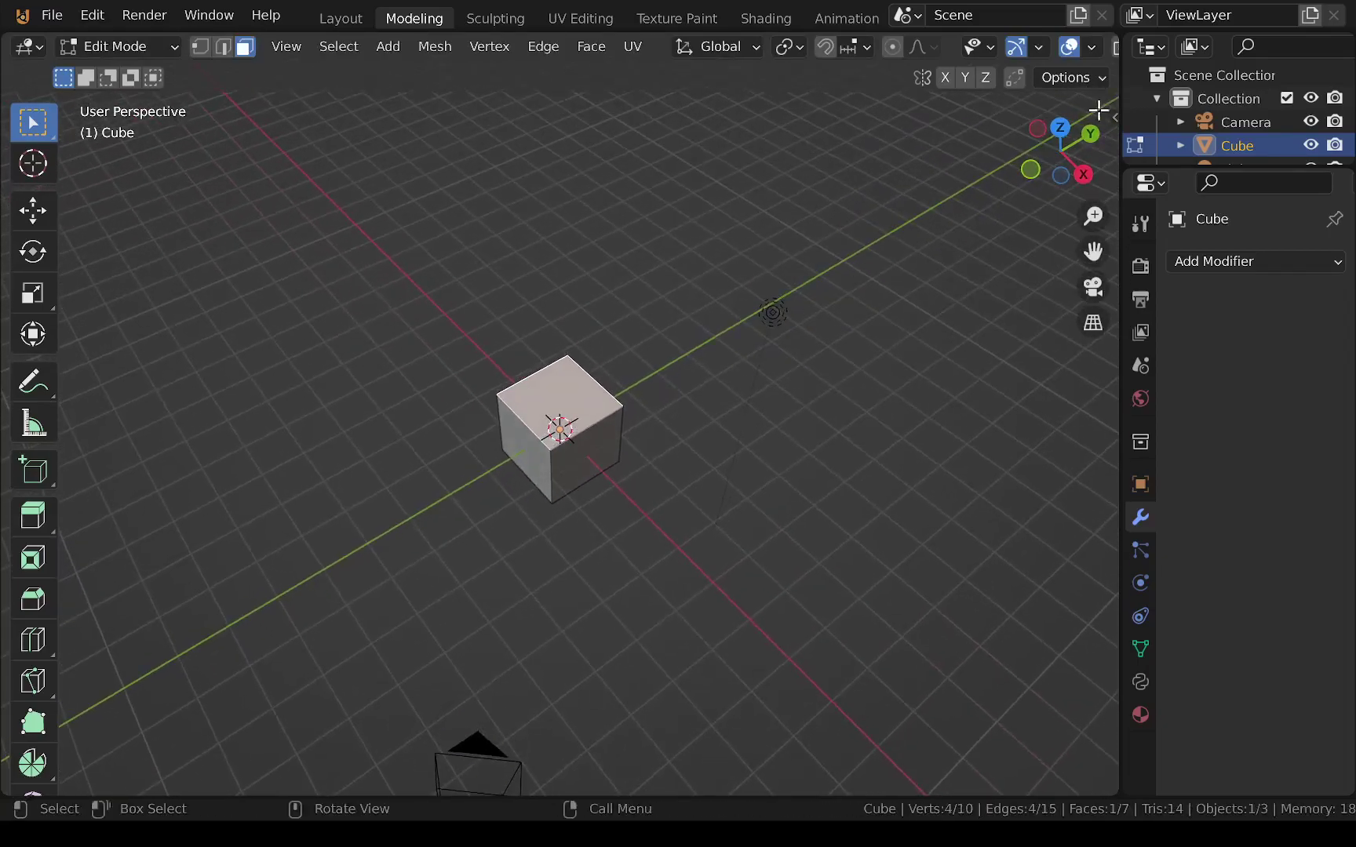
{"action": "middle_click_drag", "start_coordinate": [693, 475], "coordinate": [717, 463]}
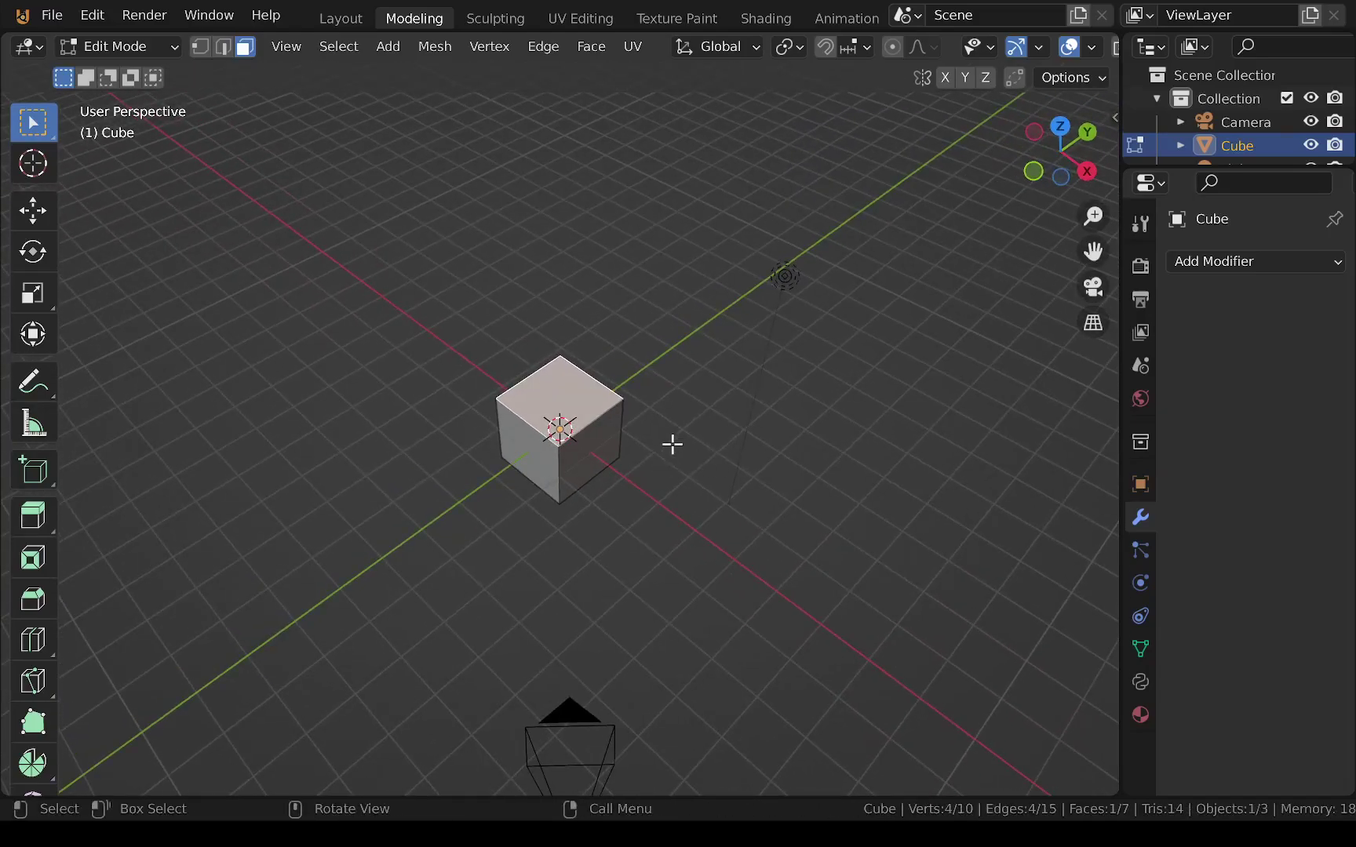
{"action": "key", "text": "r"}
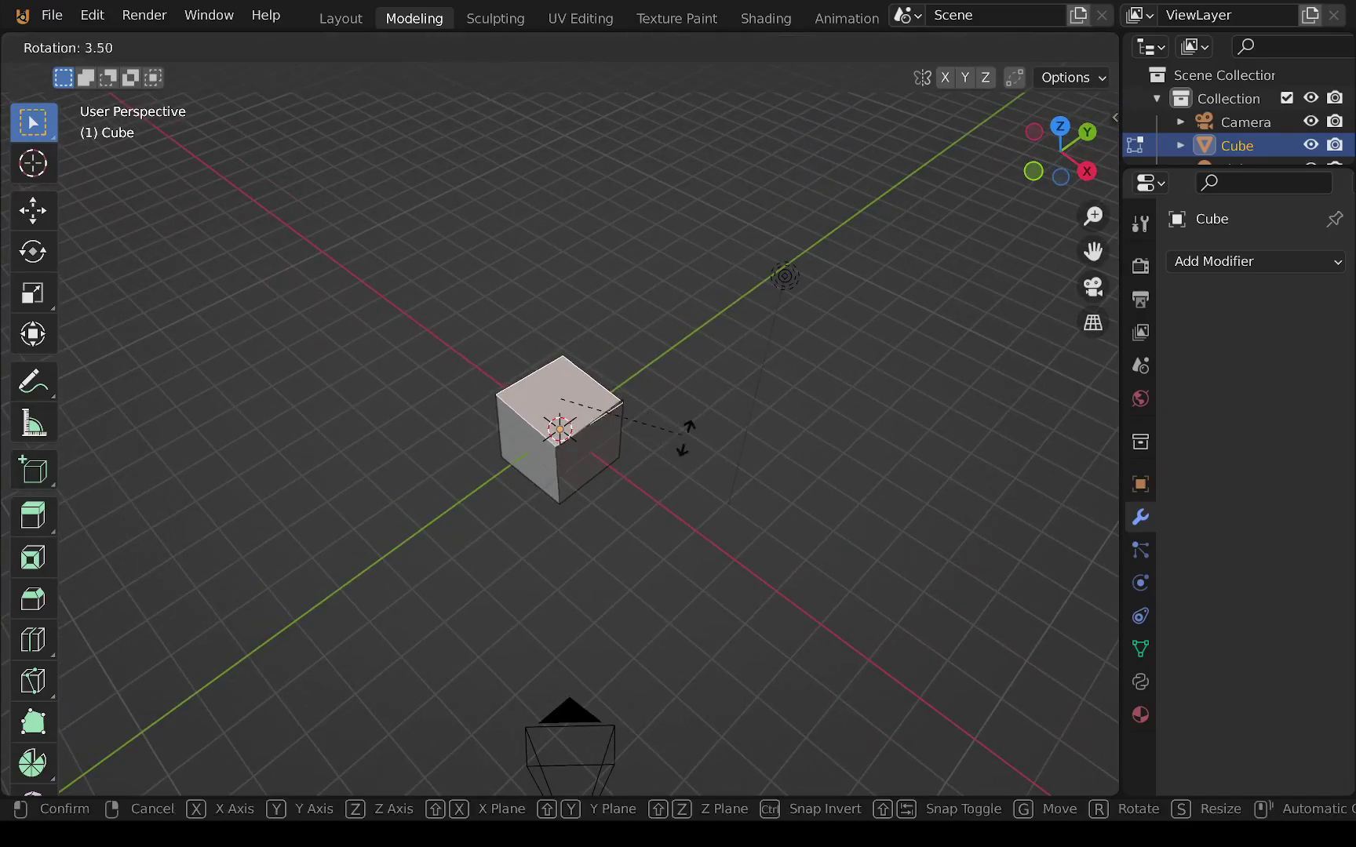
{"action": "left_click", "coordinate": [705, 530]}
{"action": "key", "text": "ctrl+z"}
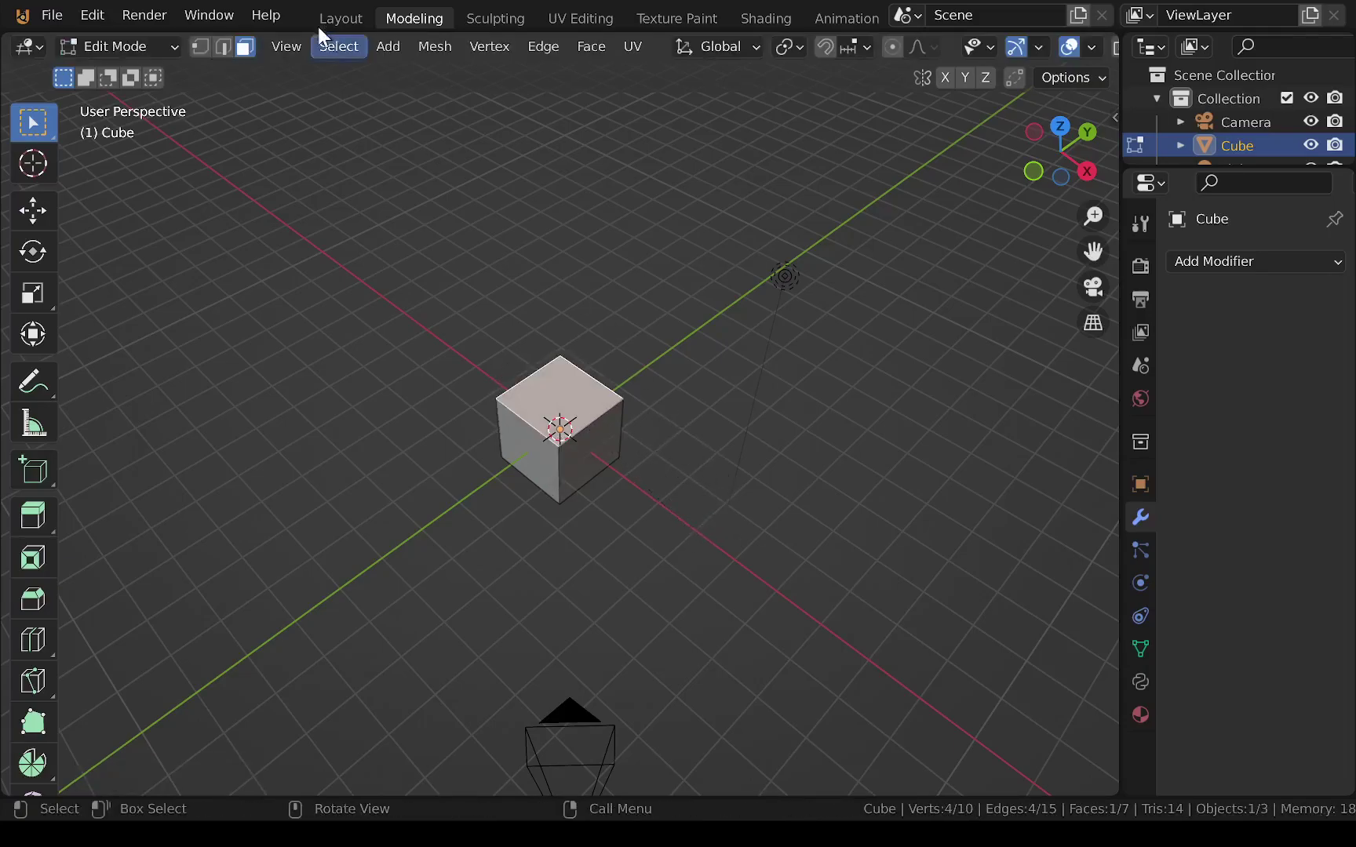
In Object Mode, freely rotate the whole cube by about 41 degrees so that it sits tilted
{"action": "key", "text": "Tab"}
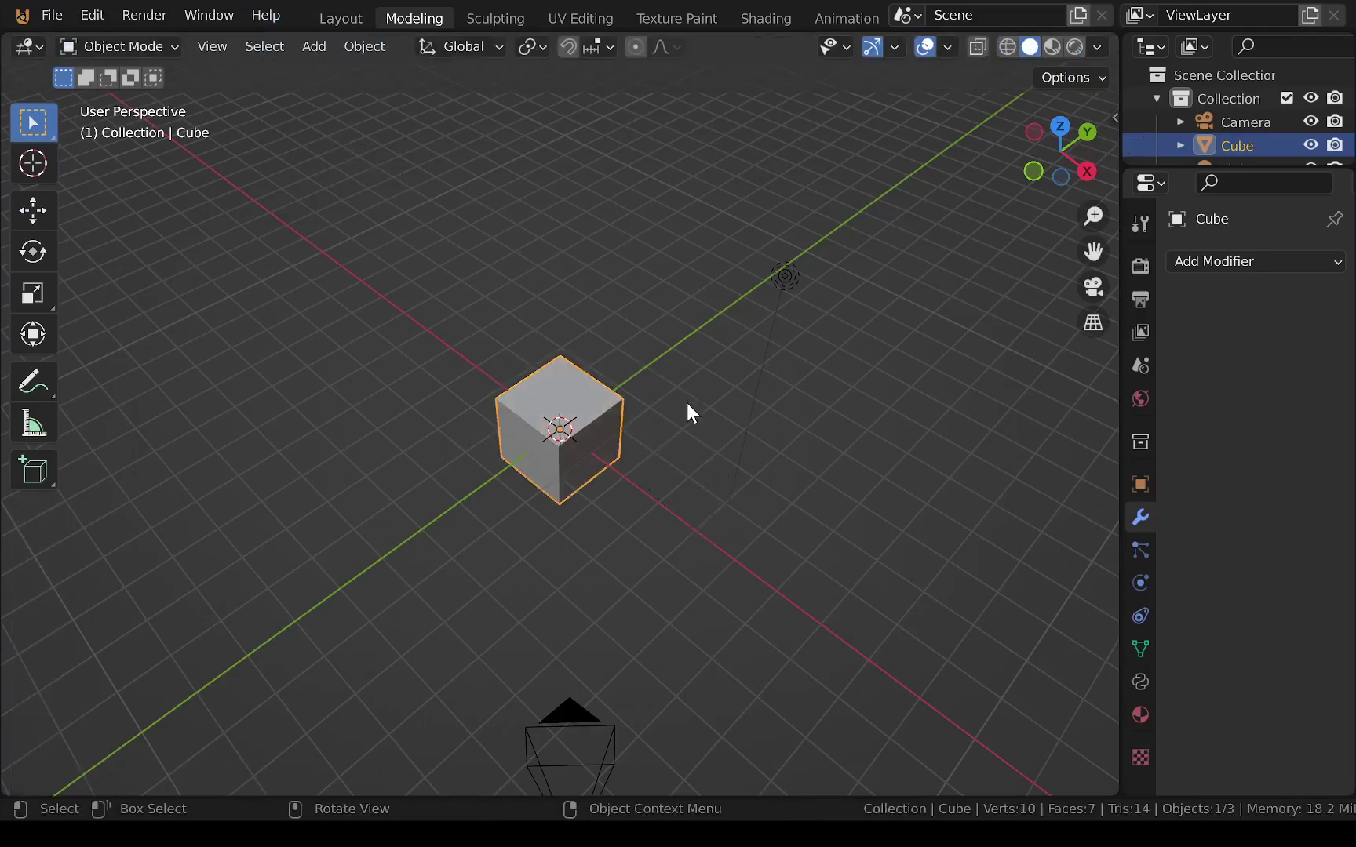
{"action": "key", "text": "r"}
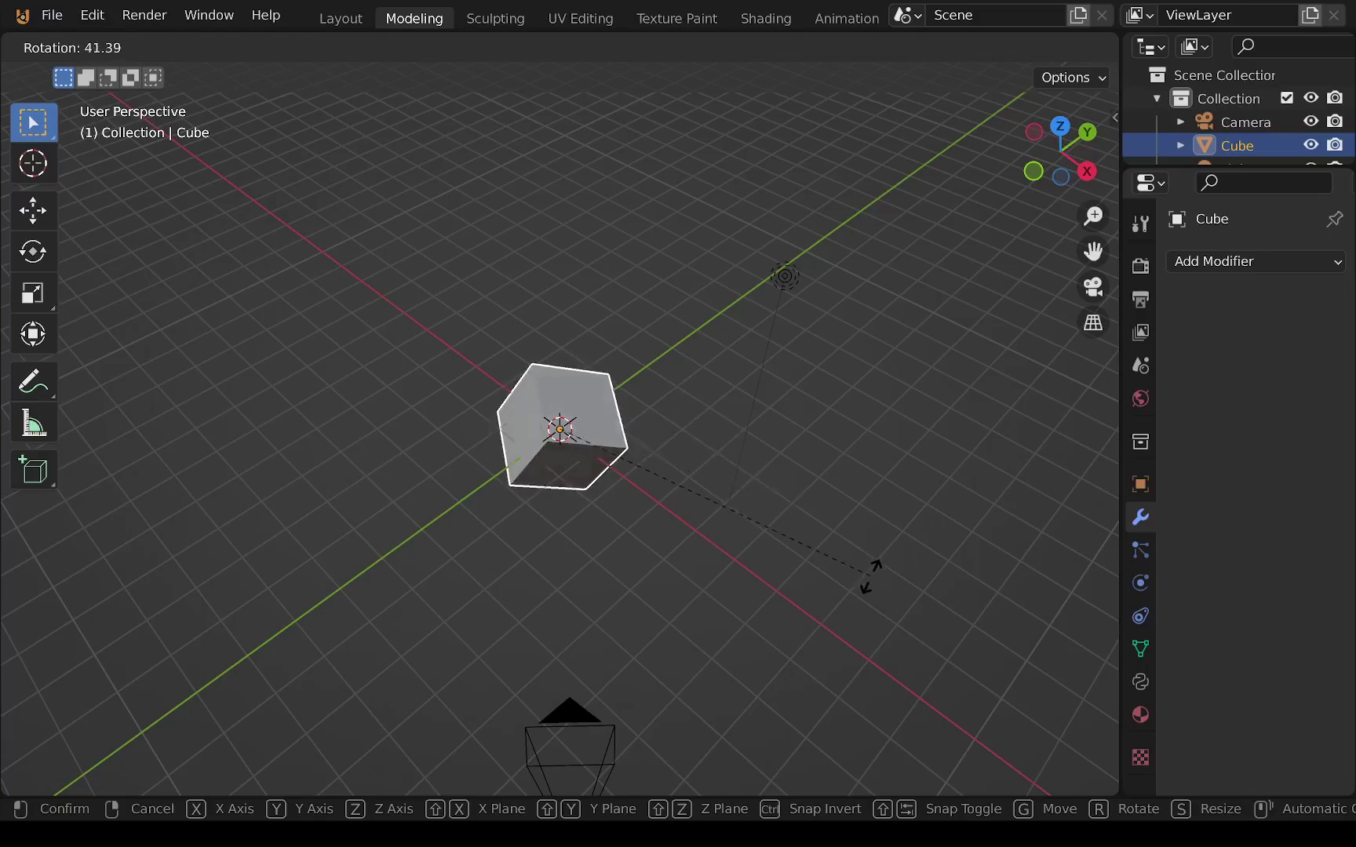
{"action": "left_click", "coordinate": [874, 577]}
In Edit Mode, try extruding the tilted cube's selected face along its normal, and undo both the extrusion and the cube's rotation
{"action": "key", "text": "Tab"}
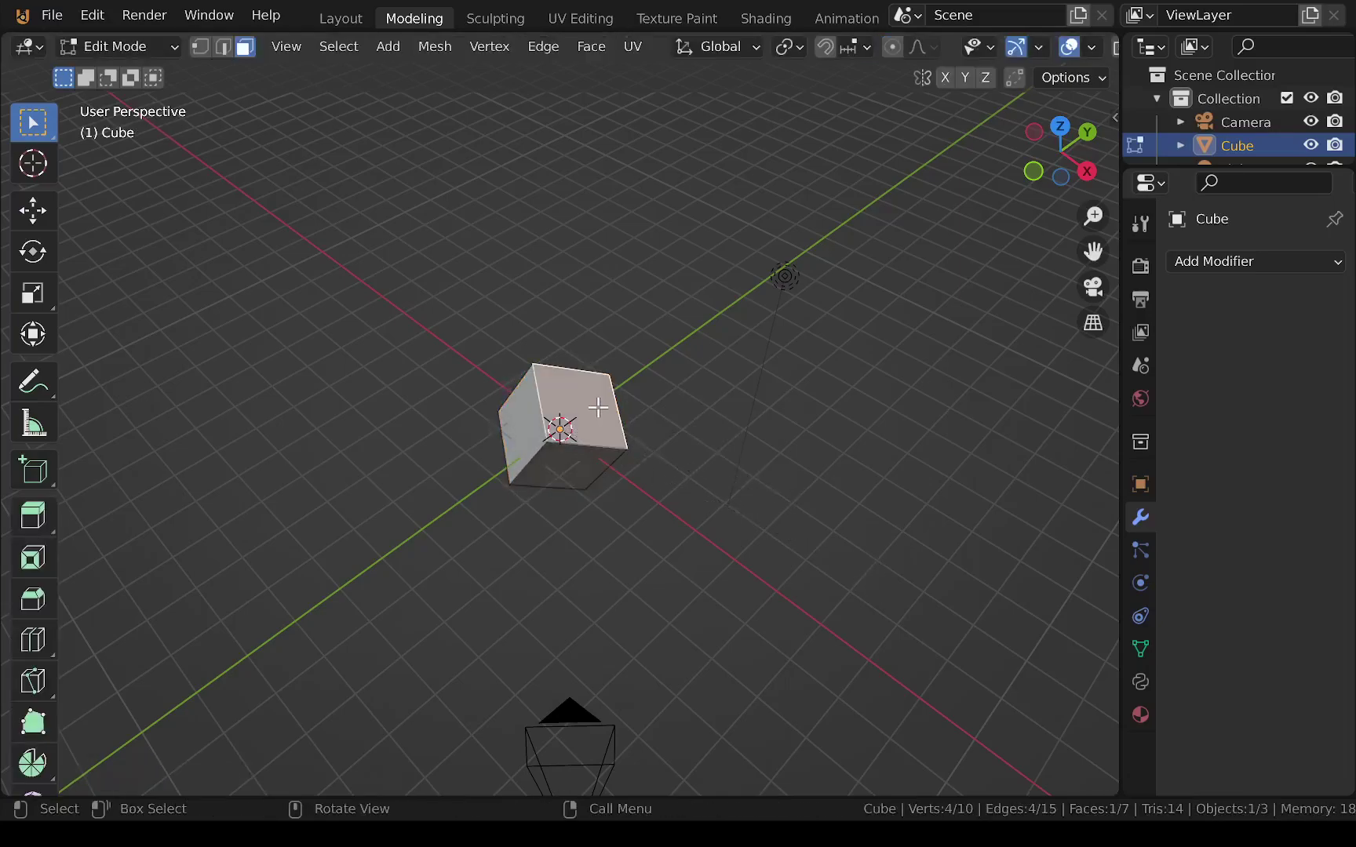
{"action": "key", "text": "e"}
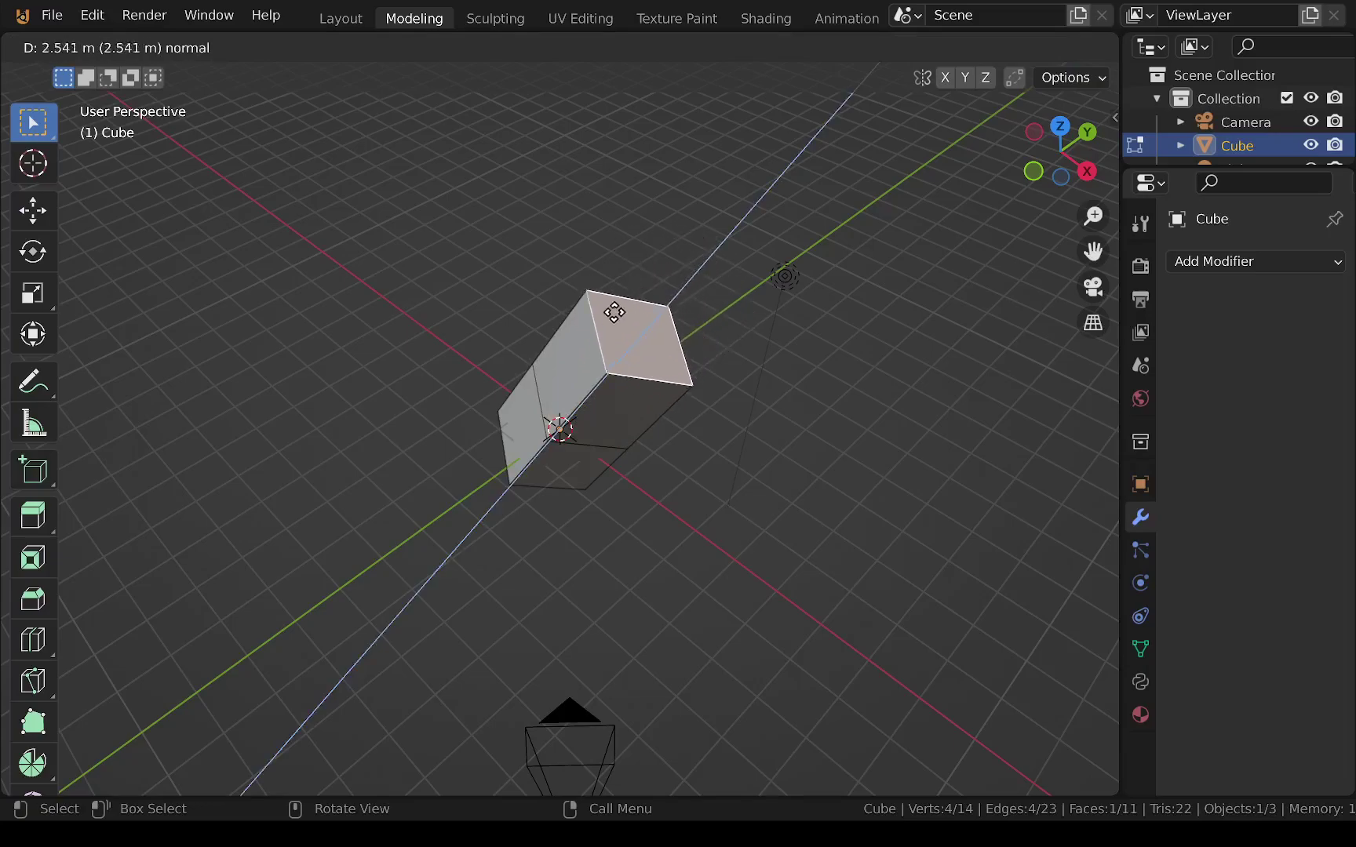
{"action": "left_click", "coordinate": [686, 254]}
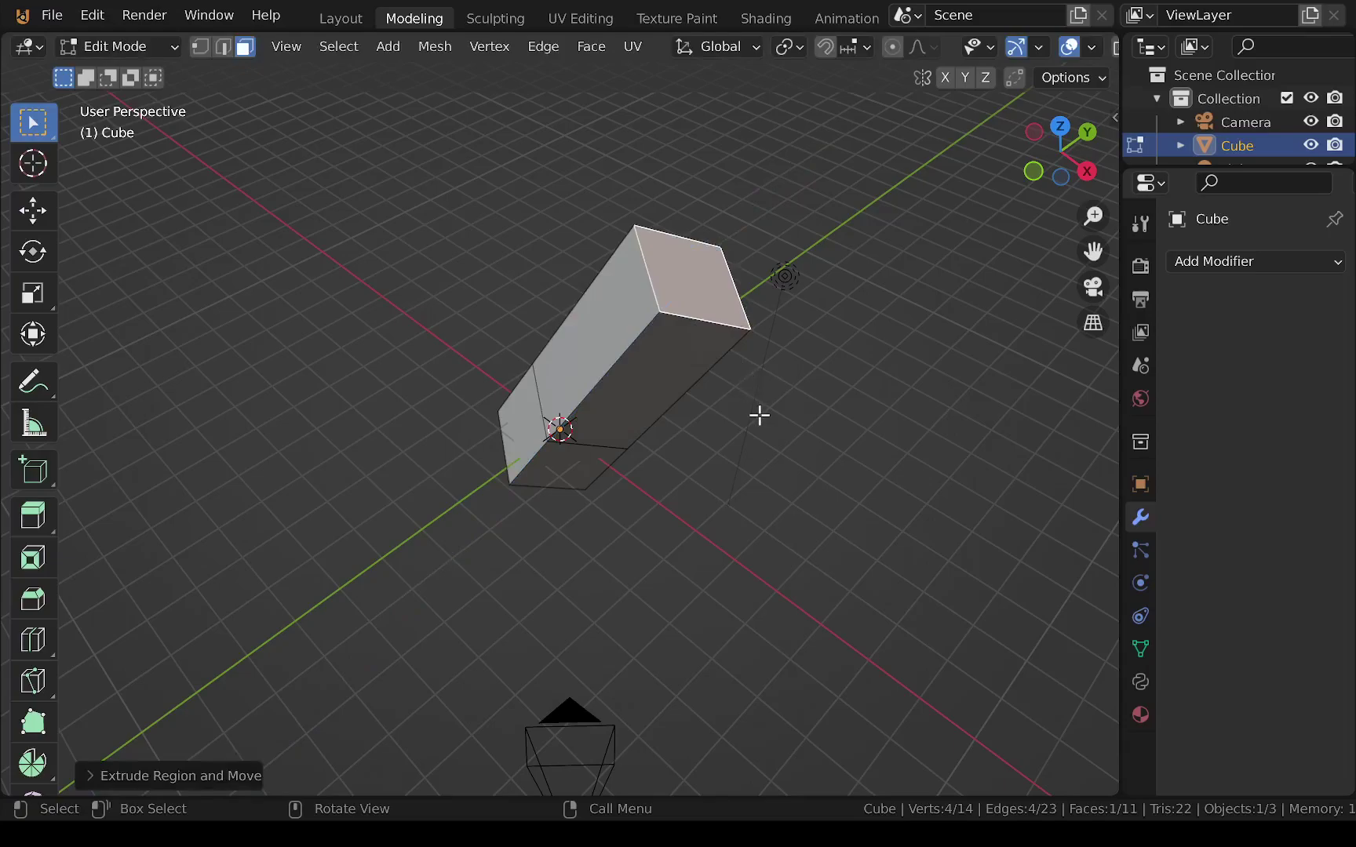
{"action": "mouse_move", "coordinate": [760, 414]}
{"action": "middle_mouse_down"}
{"action": "mouse_move", "coordinate": [730, 254]}
{"action": "mouse_move", "coordinate": [752, 425]}
{"action": "middle_mouse_up"}
{"action": "key", "text": "ctrl+z"}
{"action": "key", "text": "ctrl+z"}
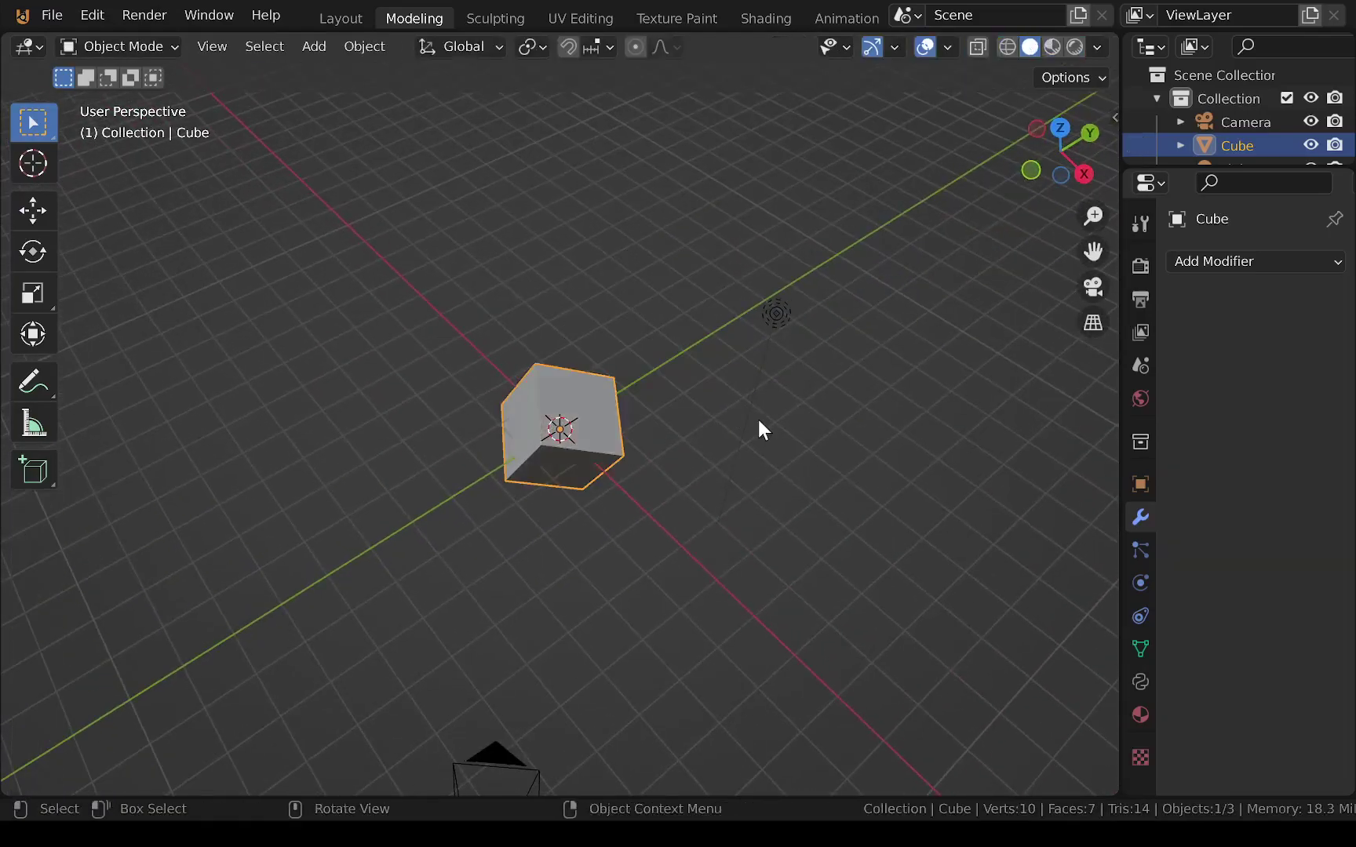
{"action": "key", "text": "ctrl+z"}
Clear the object selection, reselect the cube and enter Edit Mode
{"action": "middle_click_drag", "start_coordinate": [672, 457], "coordinate": [627, 397]}
{"action": "left_click", "coordinate": [650, 255]}
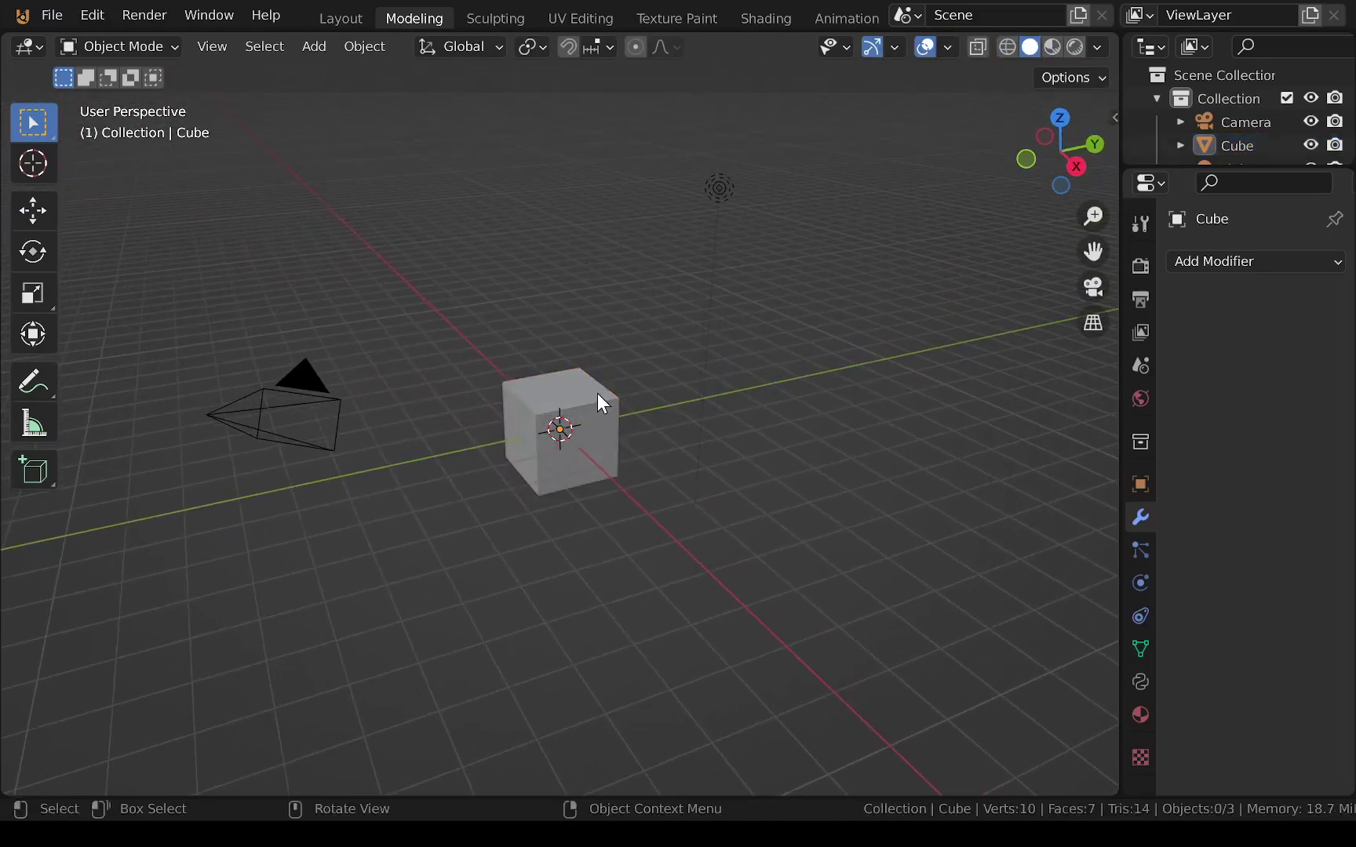
{"action": "scroll", "coordinate": [598, 385], "scroll_direction": "up", "scroll_amount": 2}
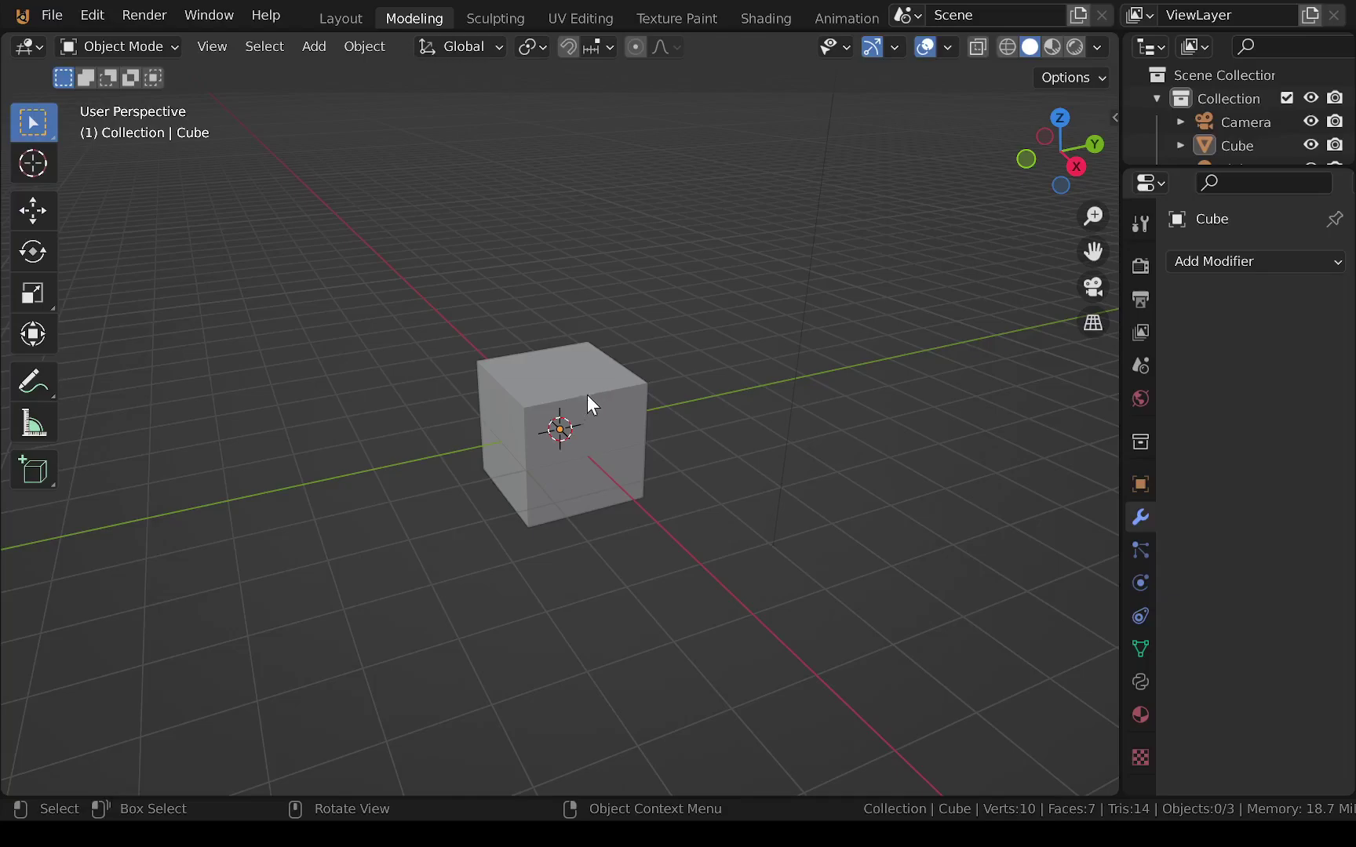
{"action": "left_click", "coordinate": [591, 388]}
{"action": "key", "text": "Tab"}
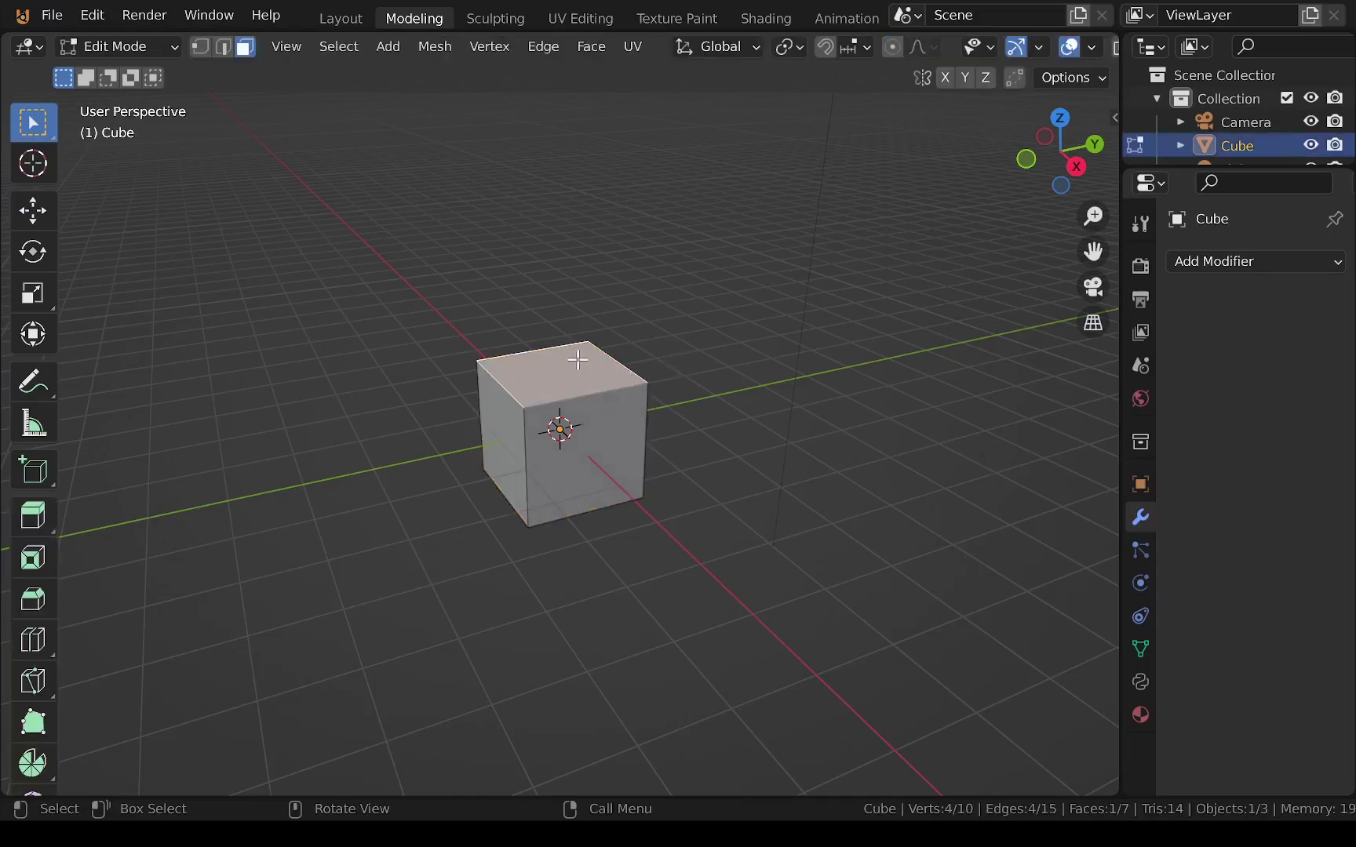
Subdivide the cube's top face with 3 cuts
{"action": "scroll", "coordinate": [583, 377], "scroll_direction": "up", "scroll_amount": 2}
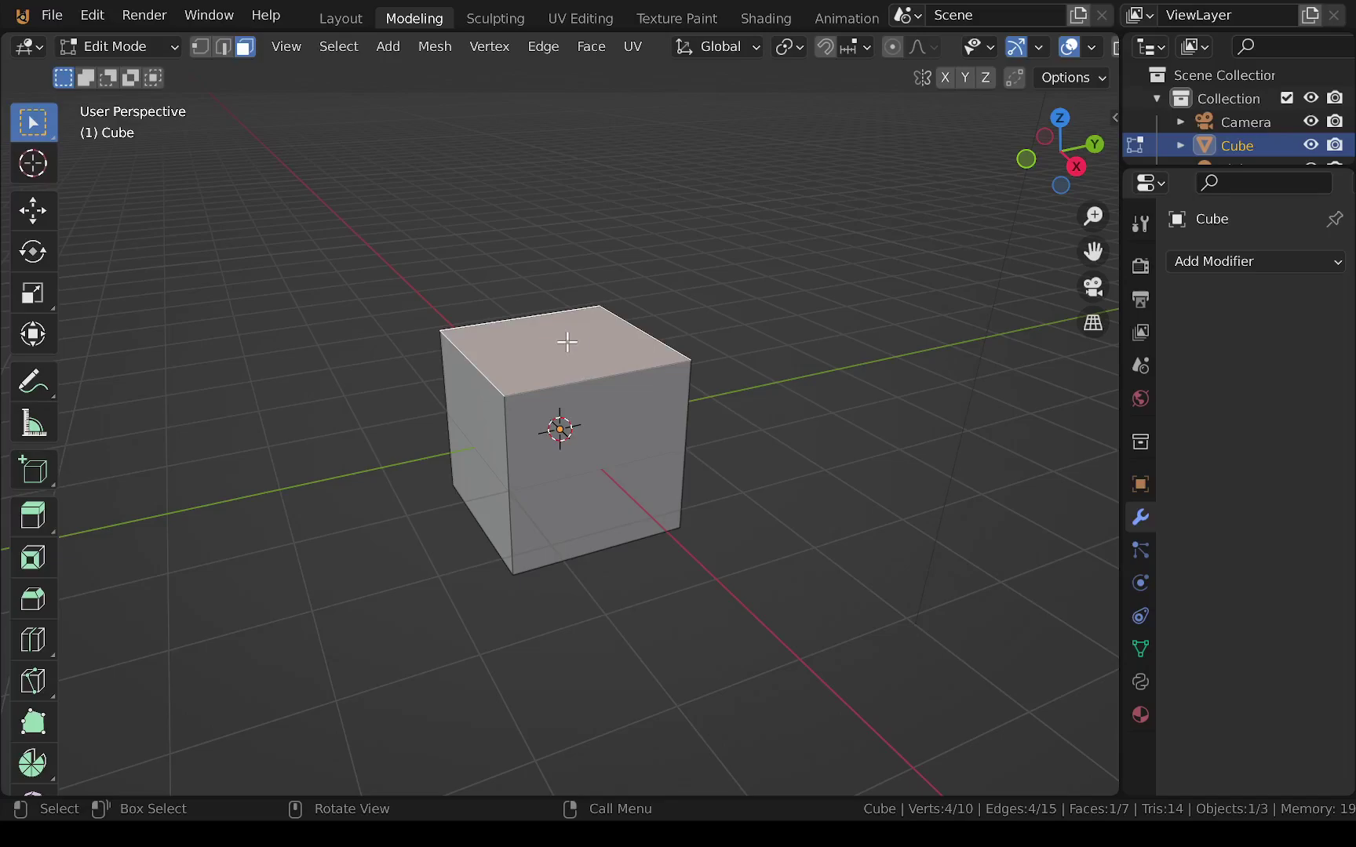
{"action": "right_click", "coordinate": [567, 342]}
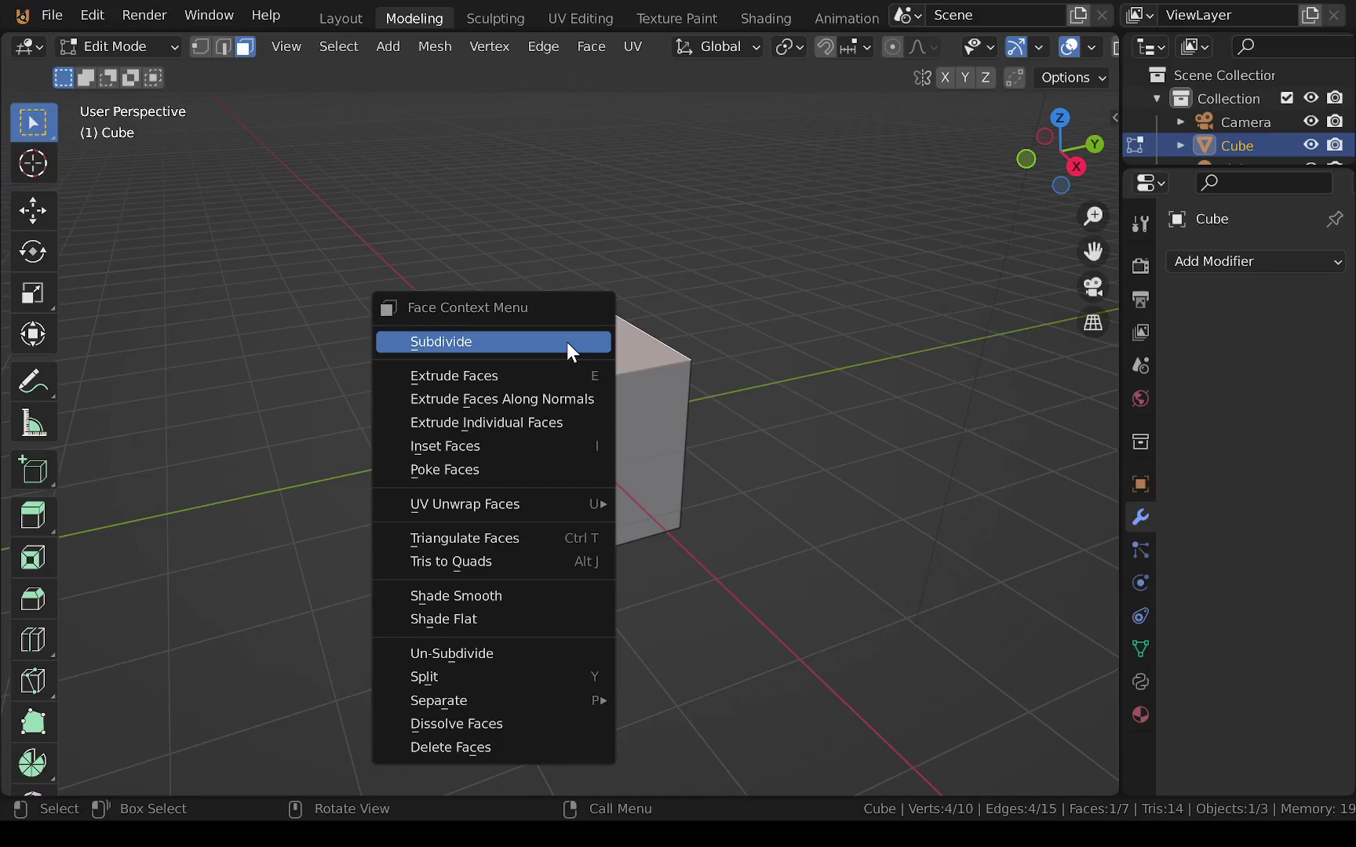
{"action": "left_click", "coordinate": [566, 342]}
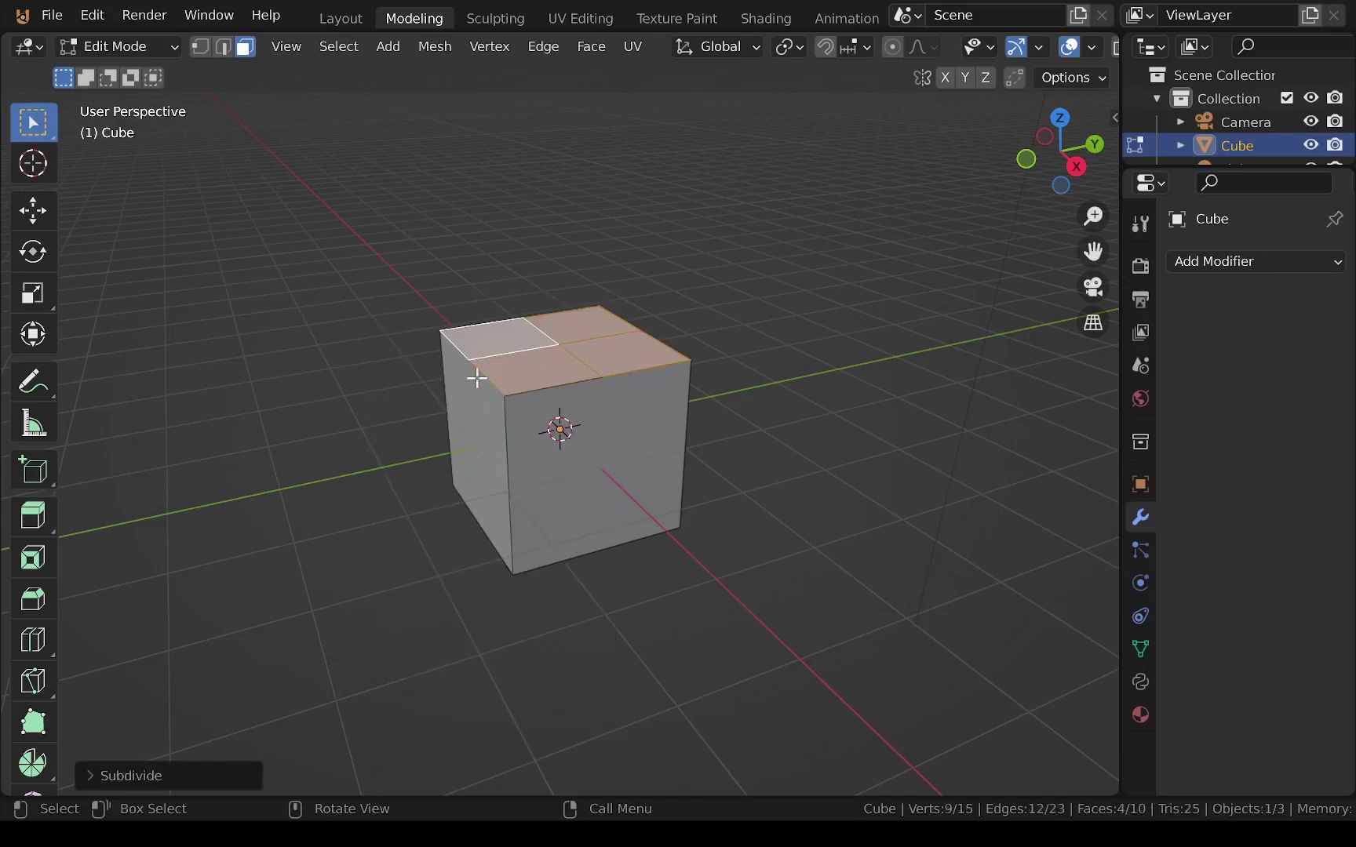
{"action": "middle_click_drag", "start_coordinate": [417, 367], "coordinate": [430, 442]}
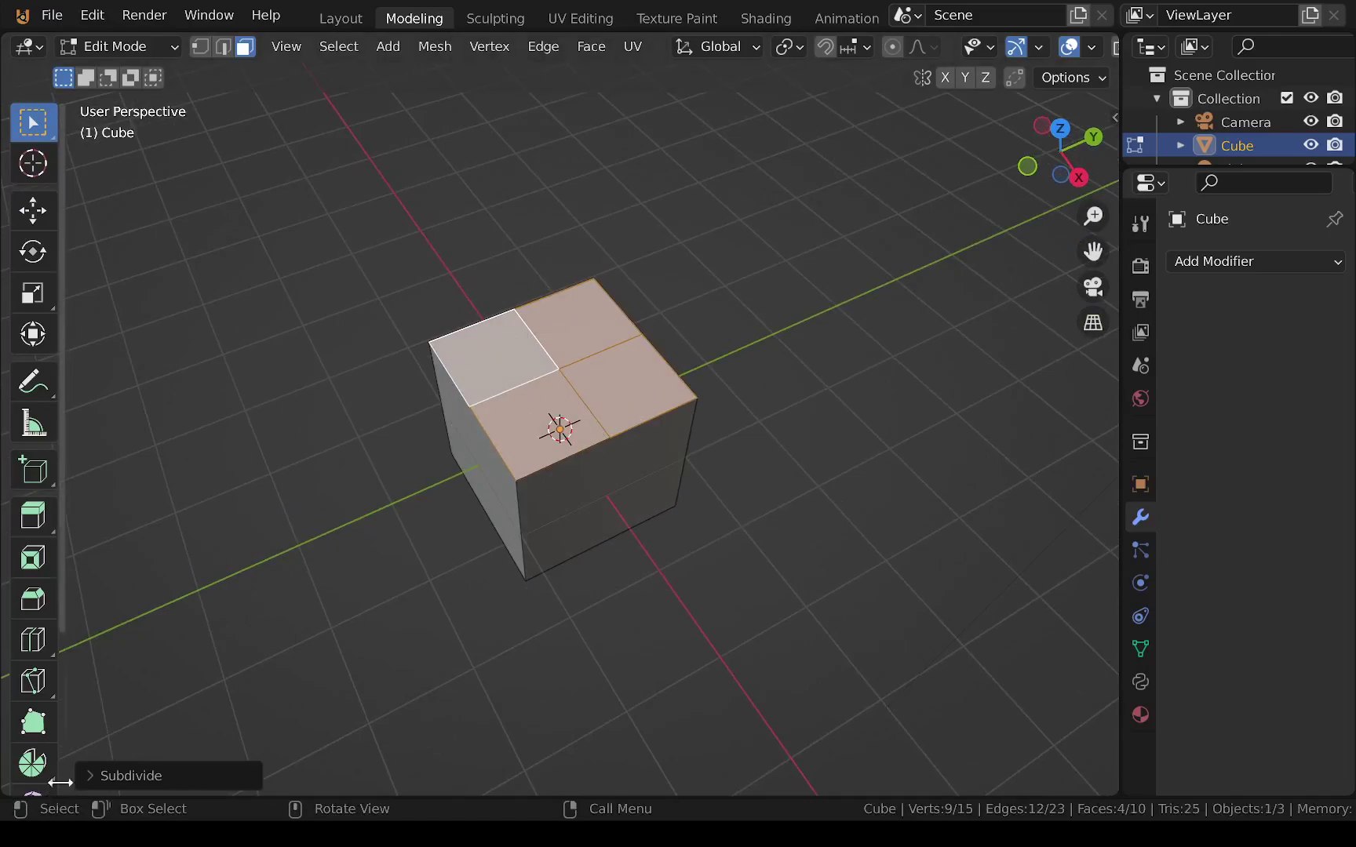
{"action": "left_click", "coordinate": [92, 776]}
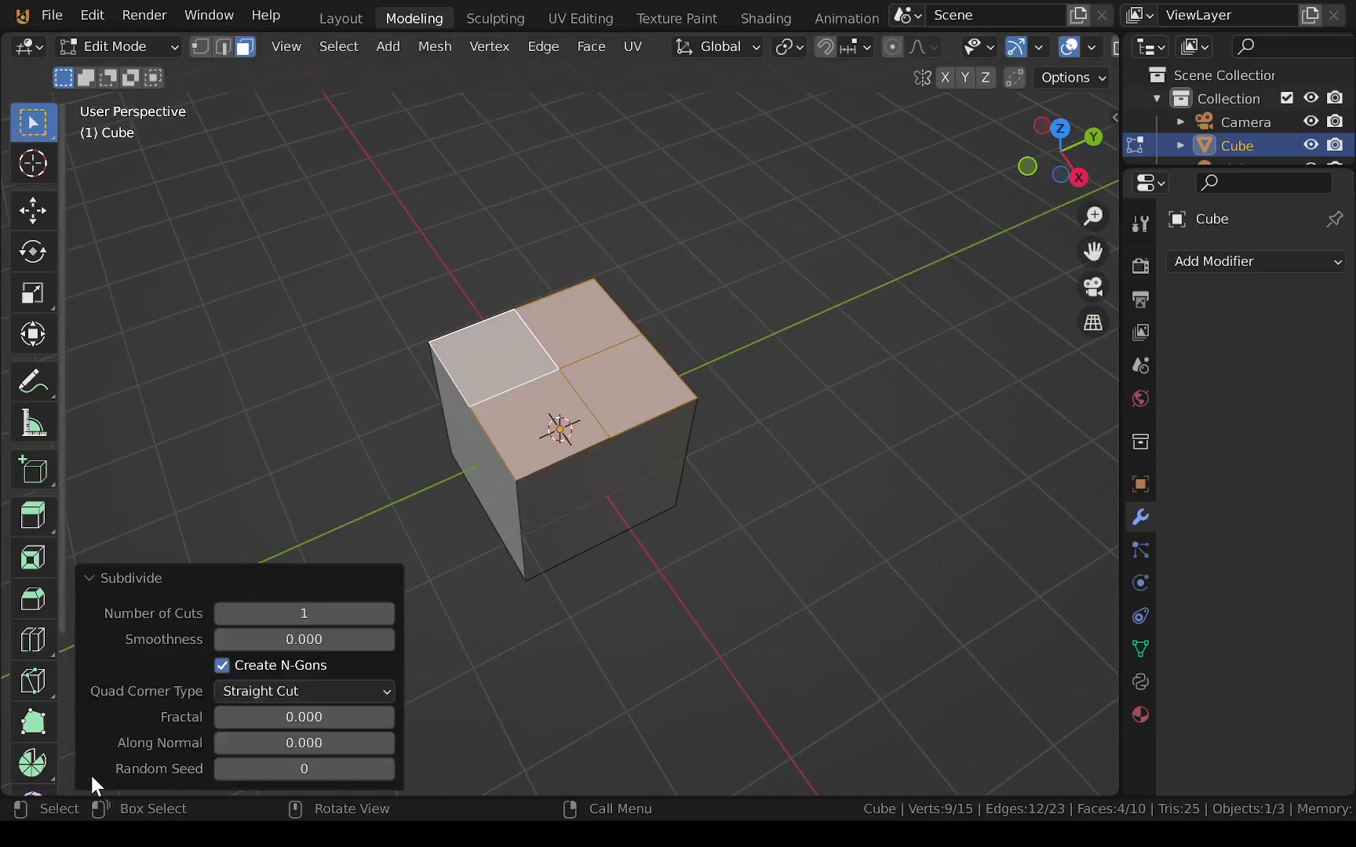
{"action": "left_click", "coordinate": [386, 614]}
{"action": "left_click", "coordinate": [386, 614]}
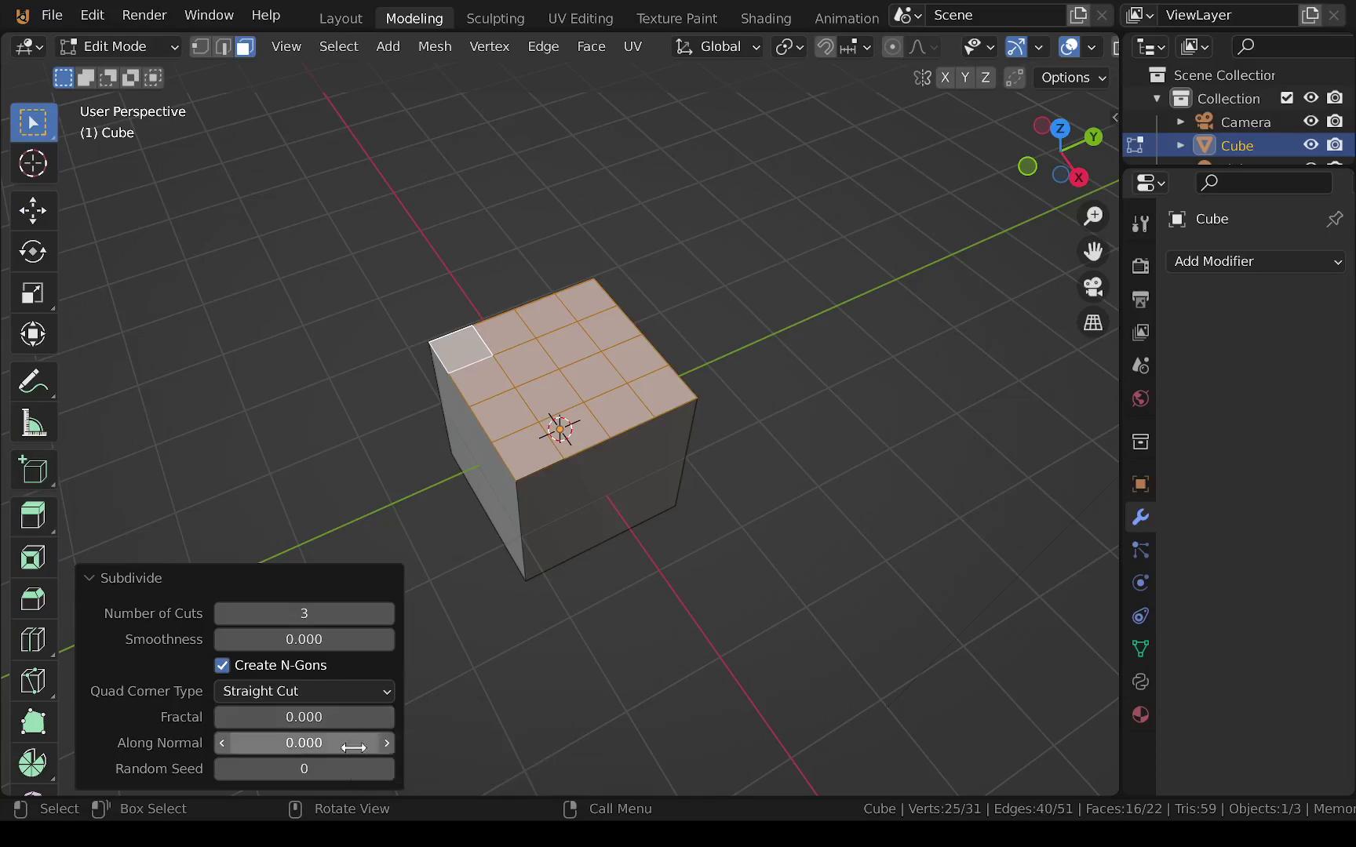
Try a Fractal value of 1.420 on the top face's subdivision, and undo the whole subdivision
{"action": "left_click", "coordinate": [386, 718]}
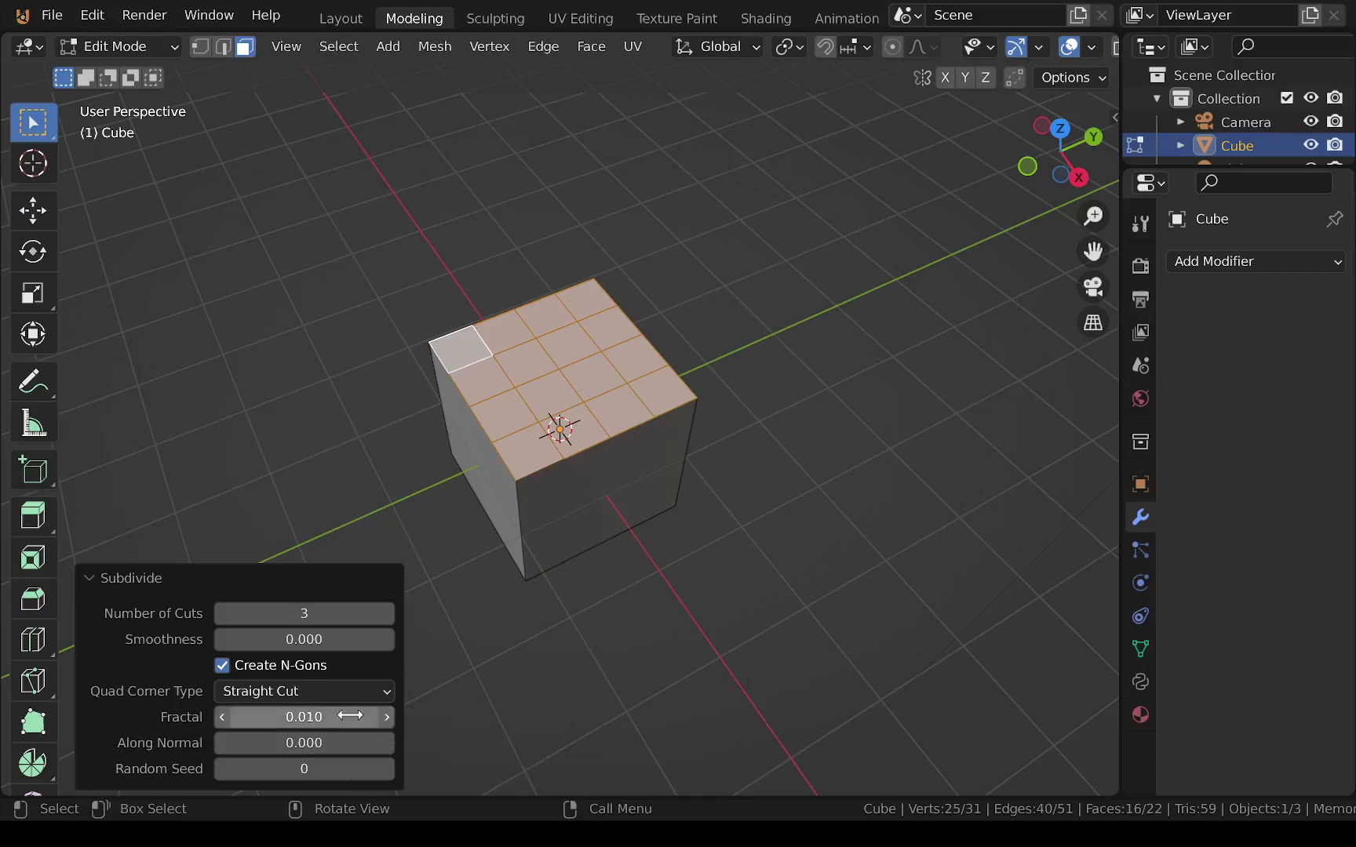
{"action": "mouse_move", "coordinate": [343, 718]}
{"action": "left_mouse_down"}
{"action": "mouse_move", "coordinate": [392, 718]}
{"action": "mouse_move", "coordinate": [343, 718]}
{"action": "left_mouse_up"}
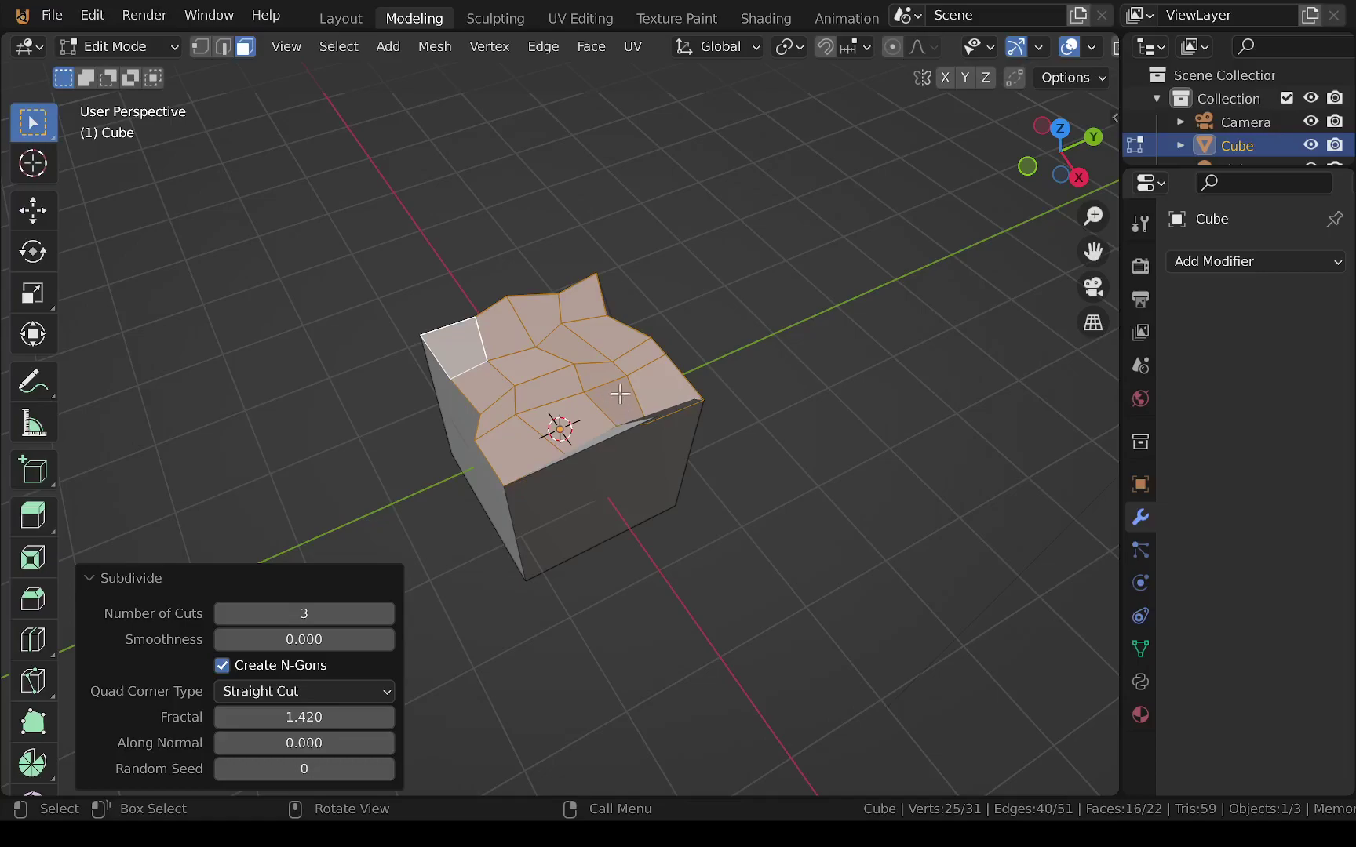
{"action": "key", "text": "ctrl+z"}
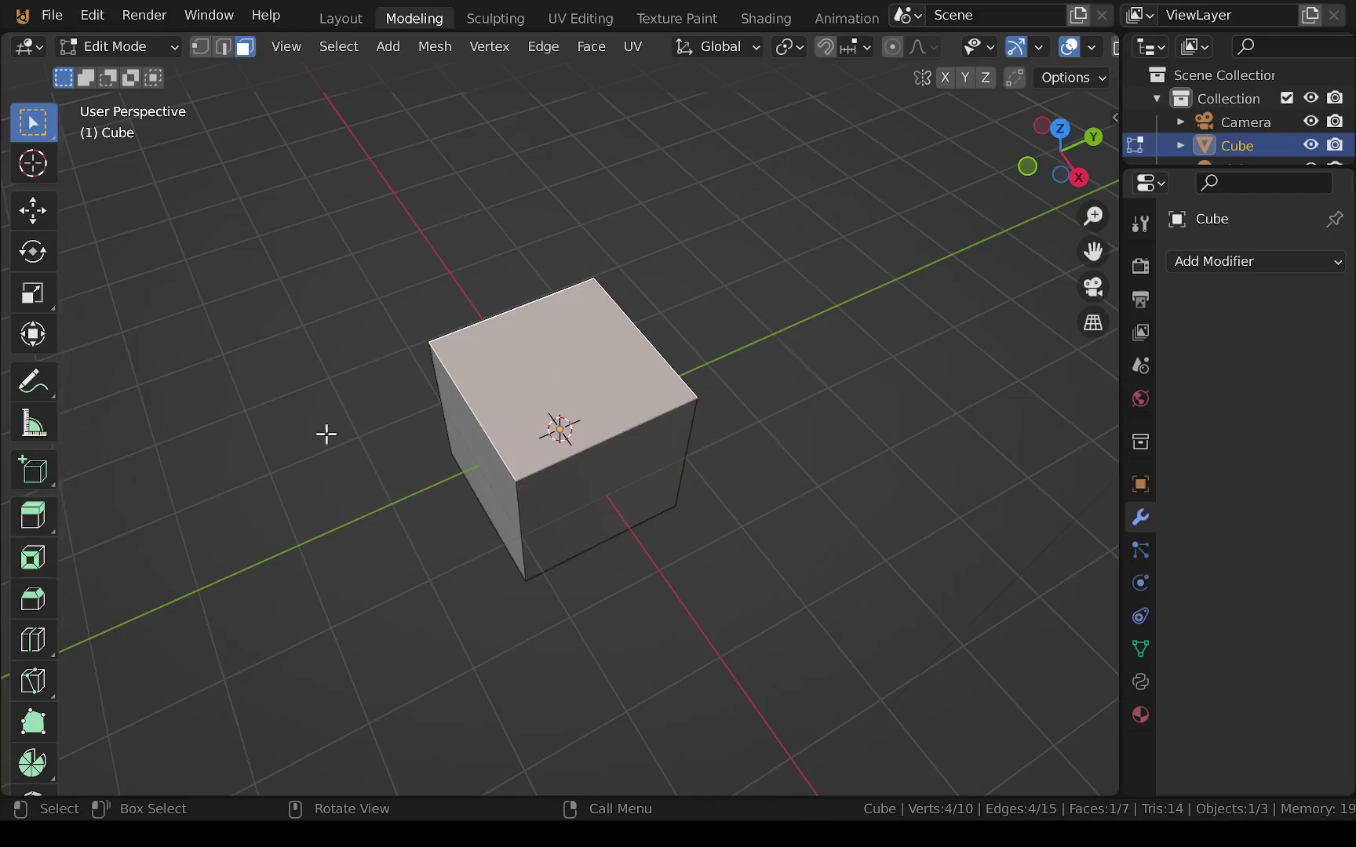
Subdivide the cube's top face again, with Fractal set to 0 and the number of cuts set to 3
{"action": "right_click", "coordinate": [554, 377]}
{"action": "left_click", "coordinate": [555, 377]}
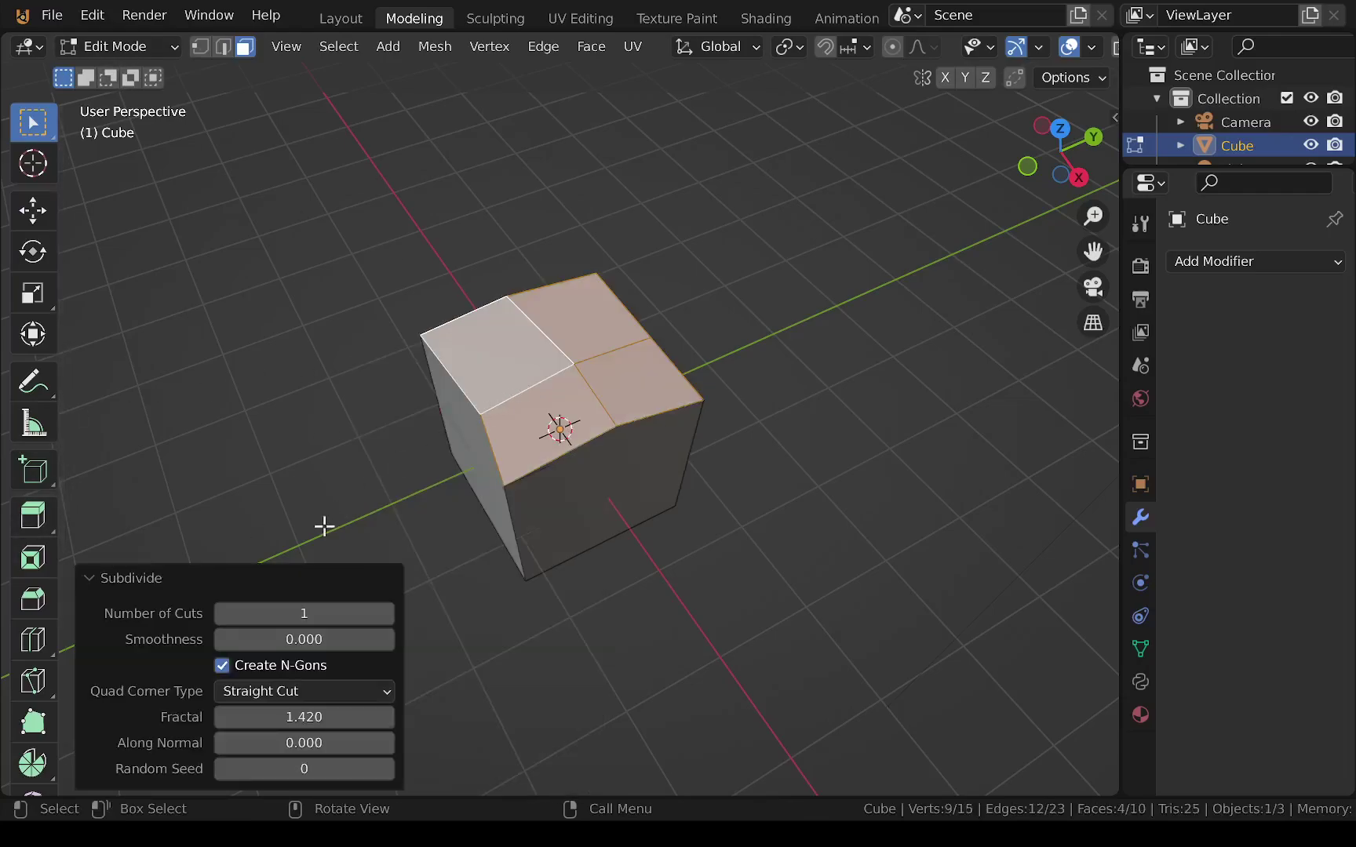
{"action": "left_click", "coordinate": [324, 720]}
{"action": "type", "text": "0"}
{"action": "key", "text": "Tab"}
{"action": "left_click", "coordinate": [387, 613]}
{"action": "left_click", "coordinate": [387, 613]}
{"action": "left_click", "coordinate": [387, 613]}
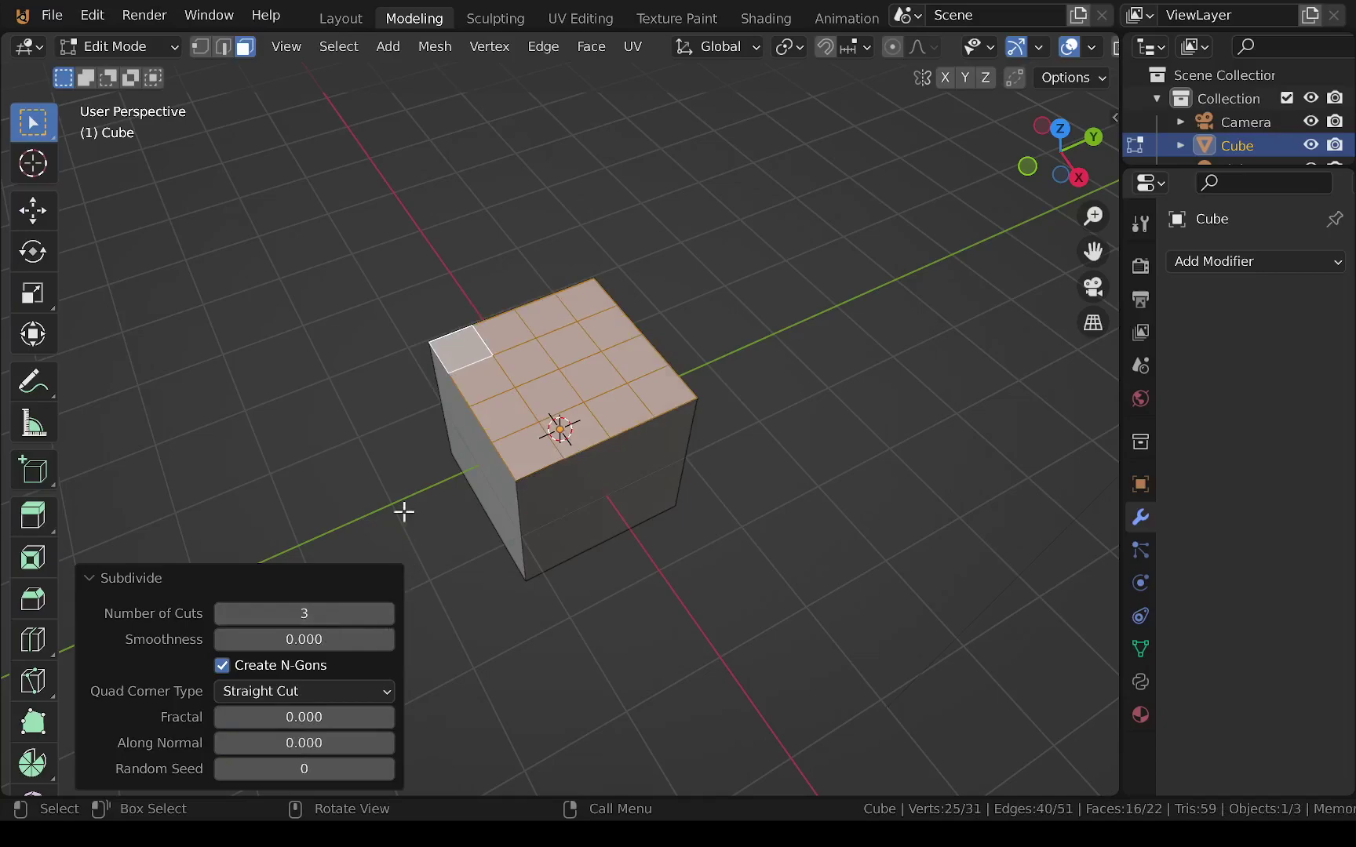
Extrude the subdivided top's -X -Y corner face and the face diagonally inside it upward to different heights
{"action": "left_click", "coordinate": [394, 480]}
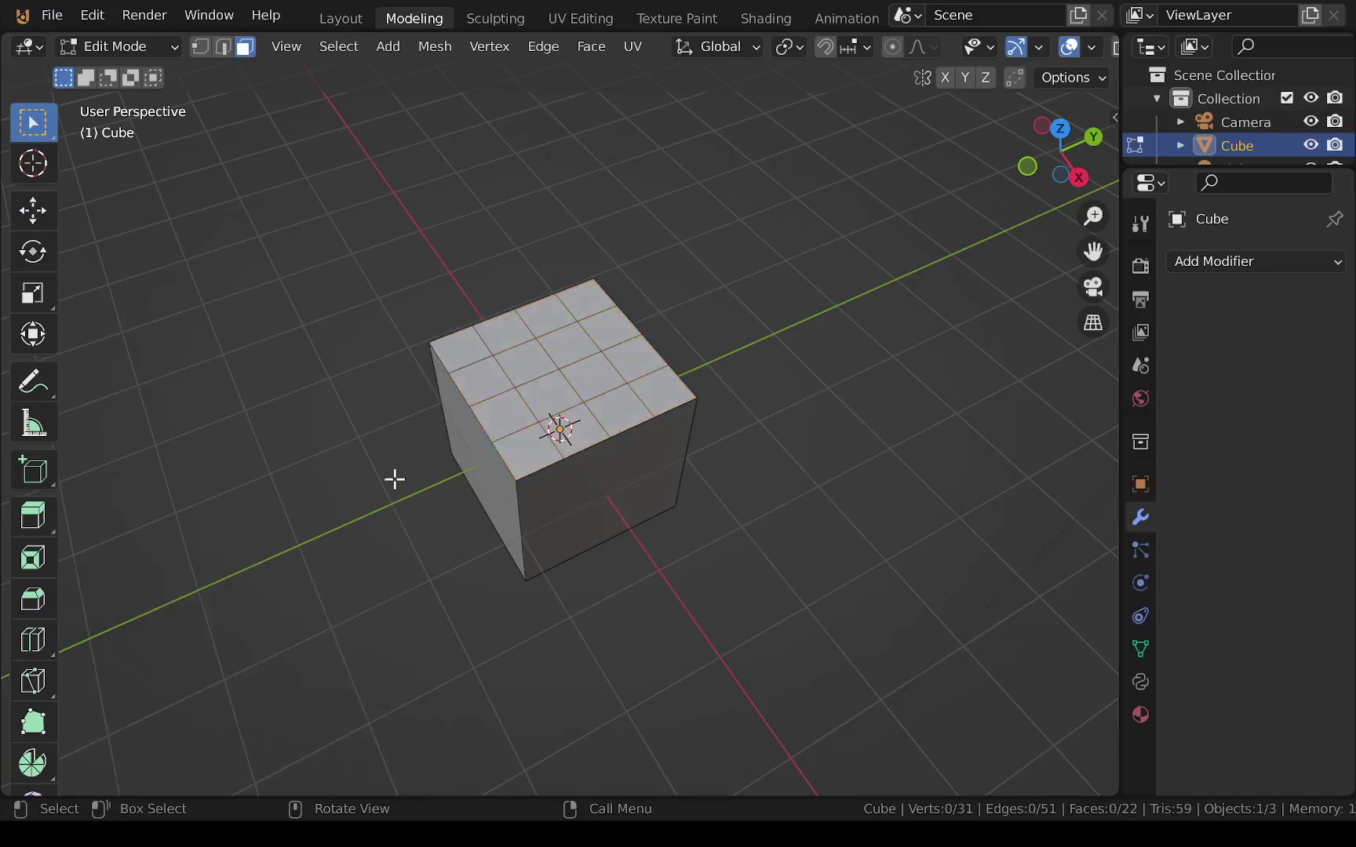
{"action": "left_click", "coordinate": [471, 347]}
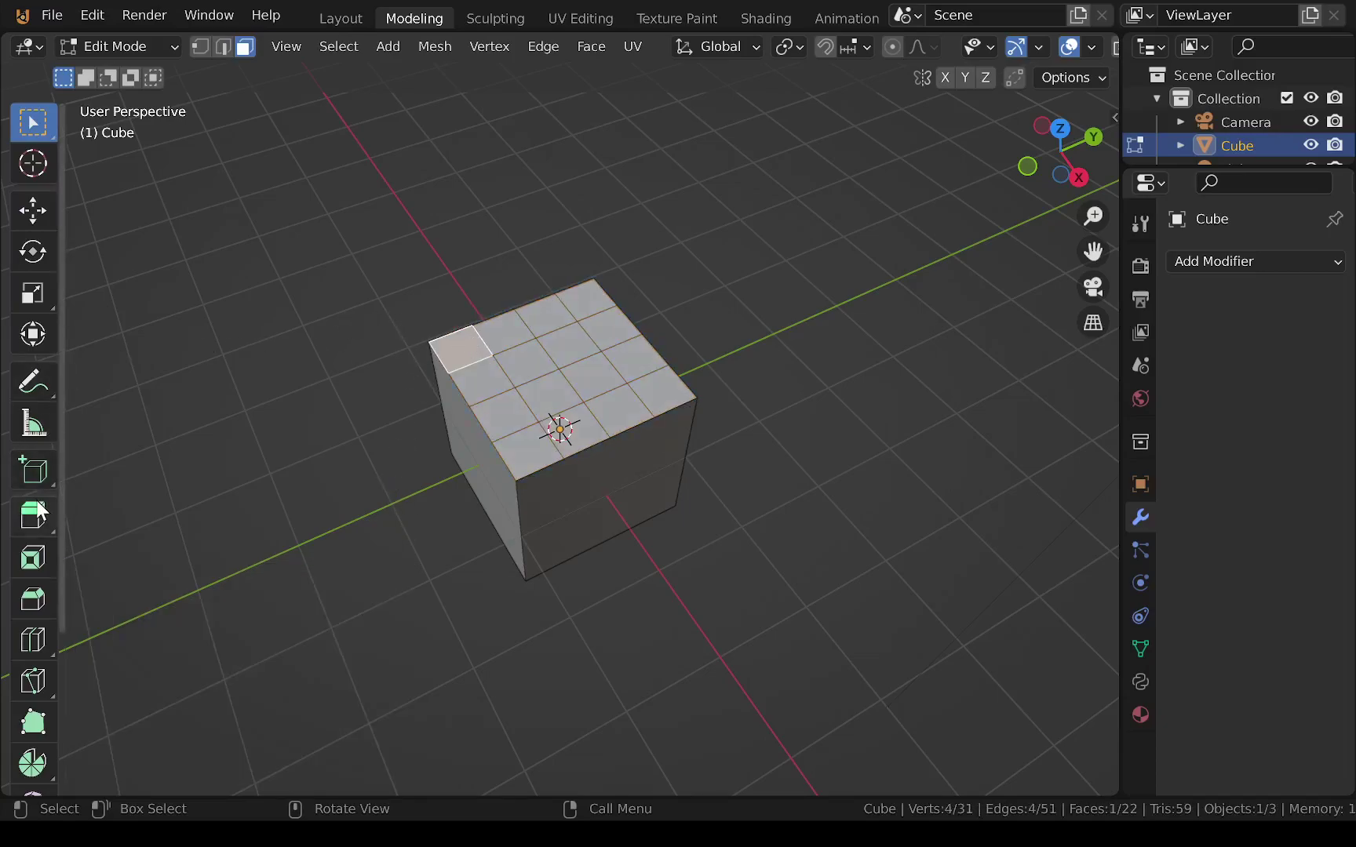
{"action": "key", "text": "e"}
{"action": "left_click", "coordinate": [500, 318]}
{"action": "left_click", "coordinate": [534, 362]}
{"action": "key", "text": "e"}
{"action": "left_click", "coordinate": [538, 314]}
Extrude the next face along the diagonal upward, and its neighbour on the +Y edge upward by about 1.22 m
{"action": "left_click", "coordinate": [593, 362]}
{"action": "key", "text": "e"}
{"action": "left_click", "coordinate": [594, 283]}
{"action": "left_click", "coordinate": [645, 344]}
{"action": "key", "text": "e"}
{"action": "left_click", "coordinate": [646, 251]}
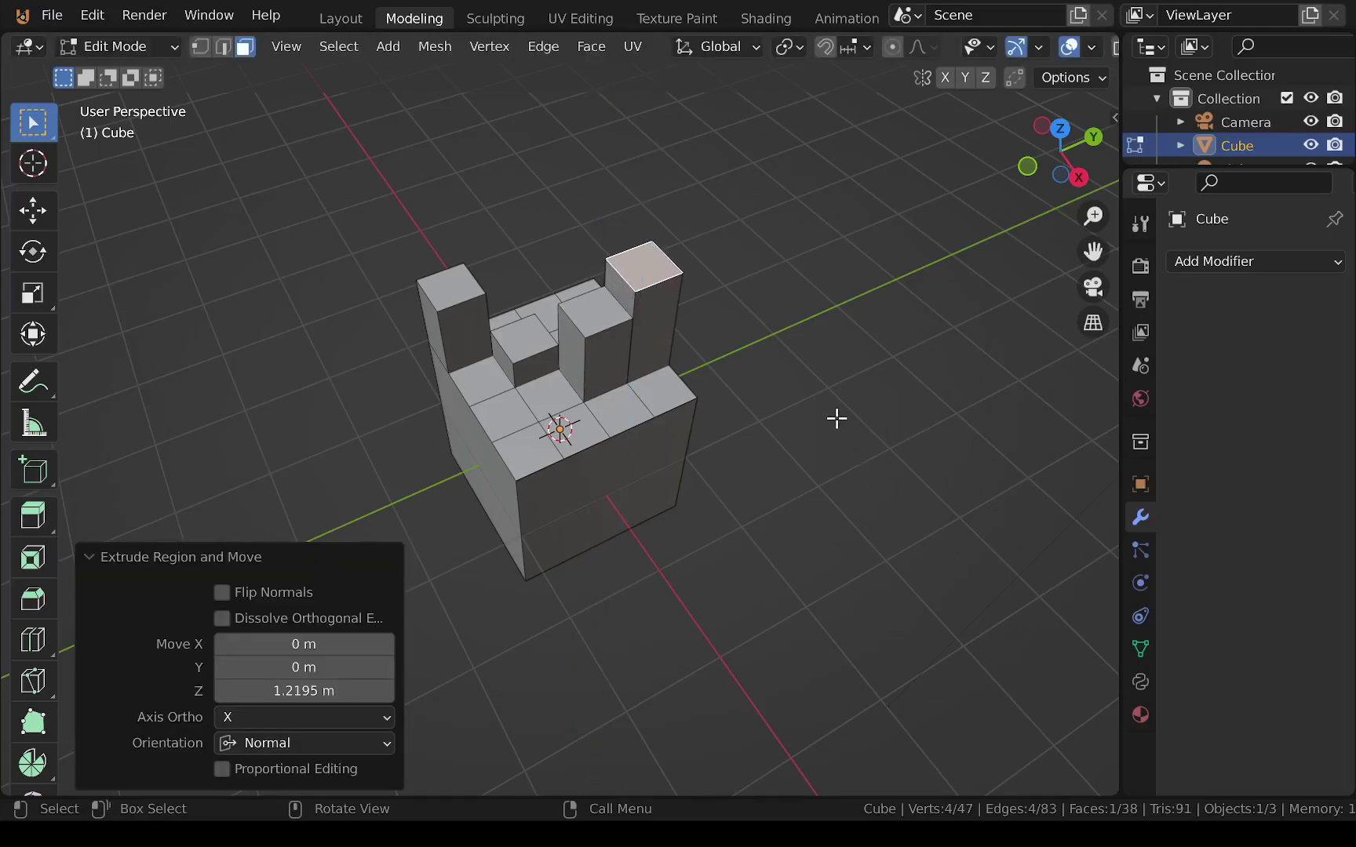
Extrude the +Y edge block's +X side outward about 1.39 m, and the resulting arm's long -Y side about 1.21 m
{"action": "left_click", "coordinate": [663, 317]}
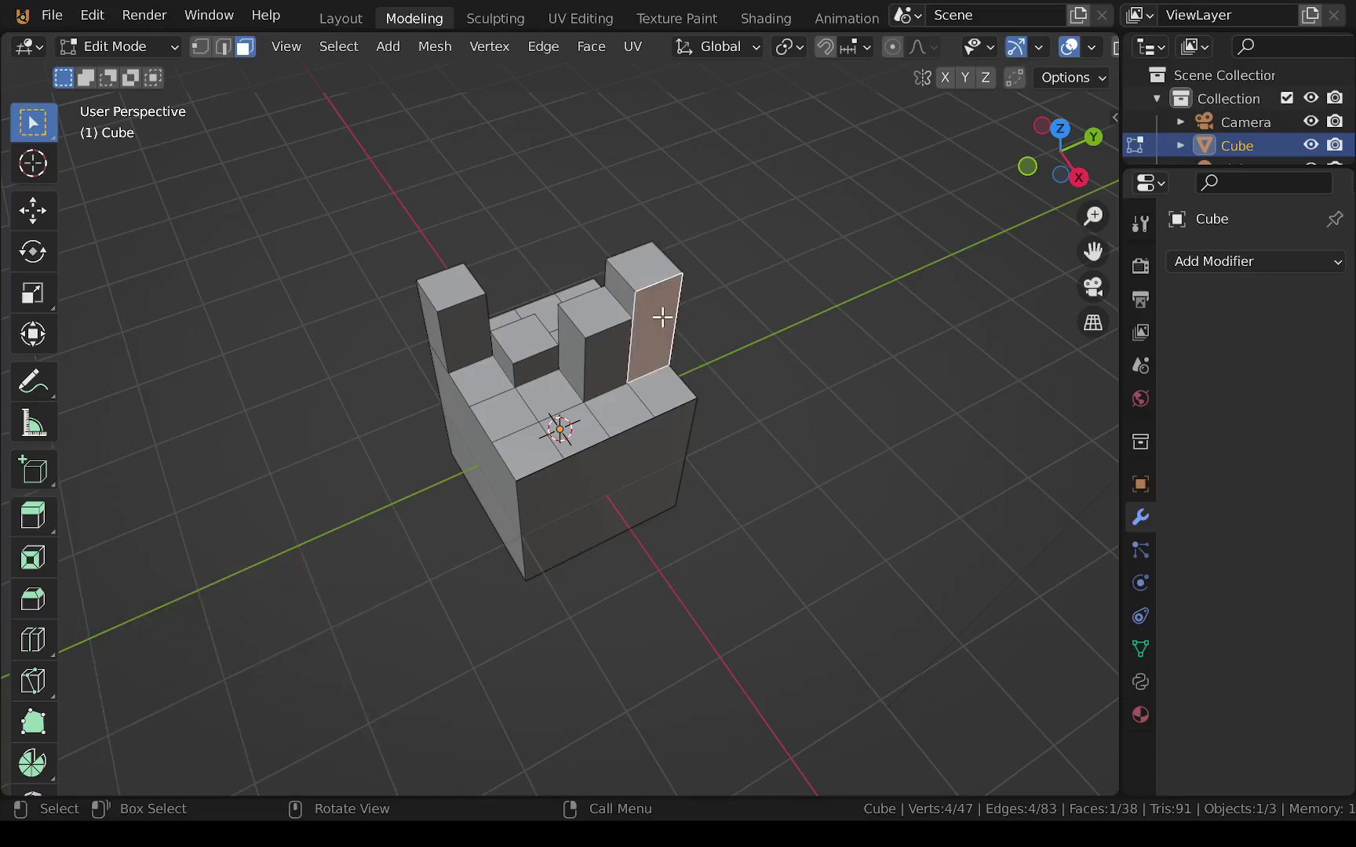
{"action": "key", "text": "e"}
{"action": "left_click", "coordinate": [768, 404]}
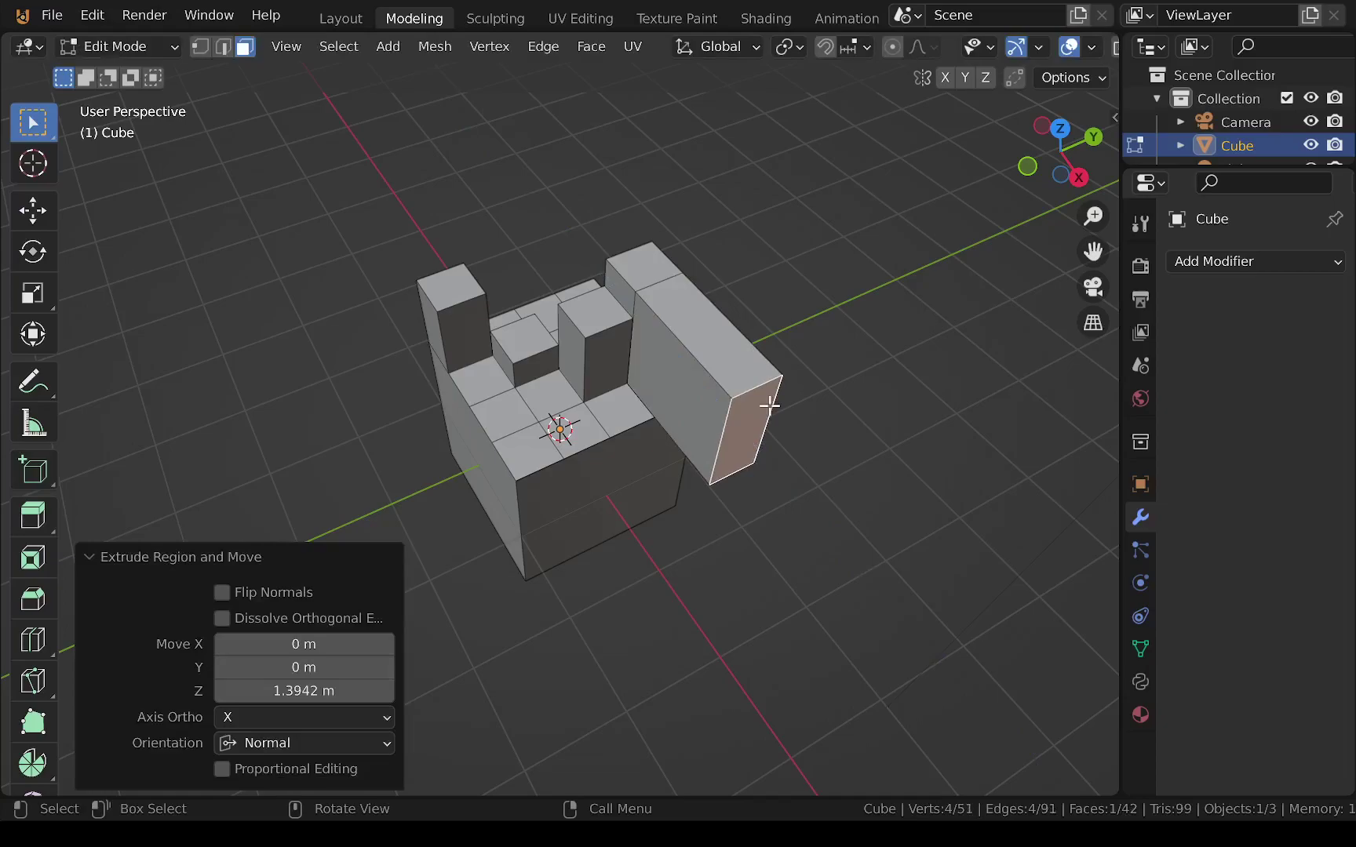
{"action": "key", "text": "e"}
{"action": "left_click", "coordinate": [659, 419]}
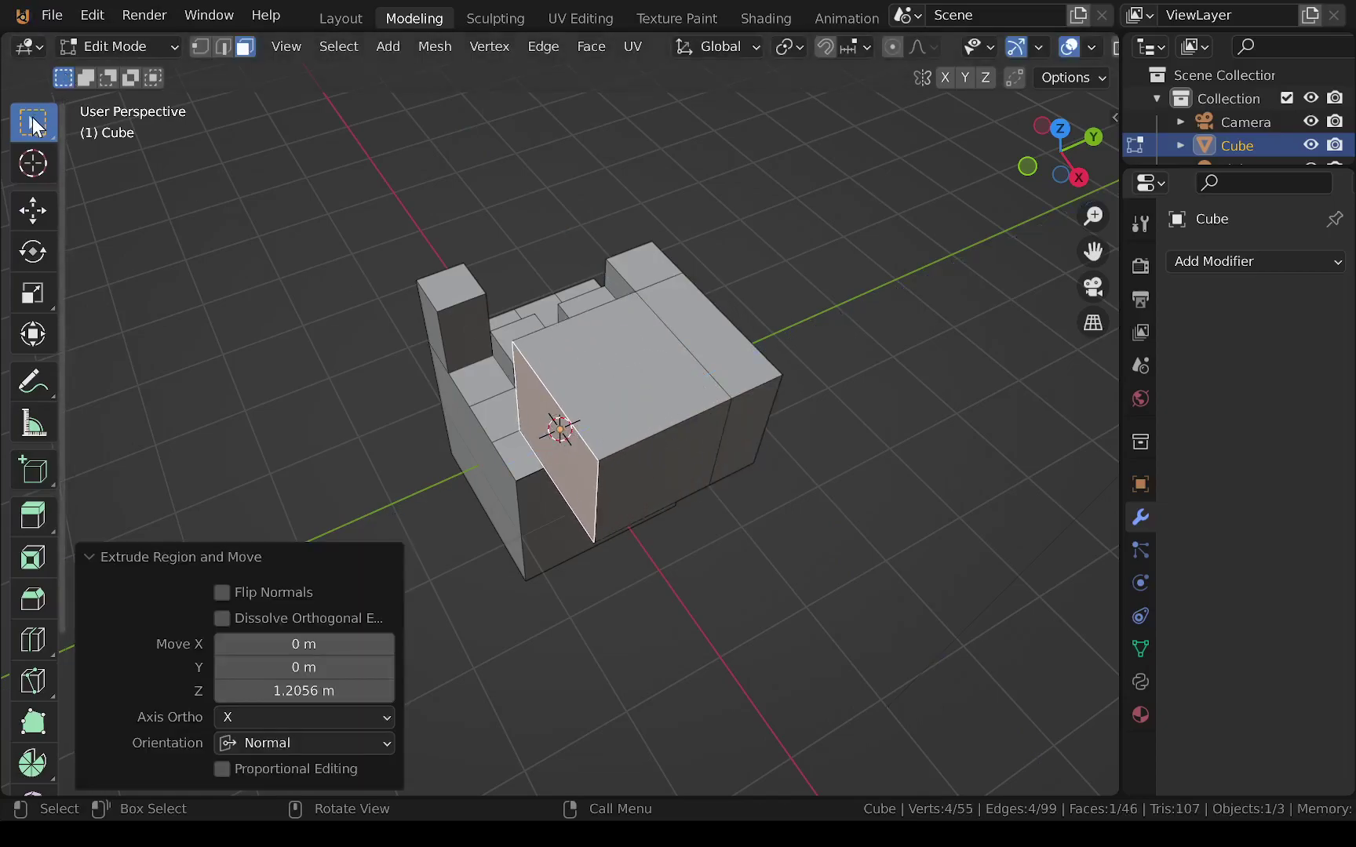
Subdivide the large top face of the newly extruded slab once, and select its -X -Y quarter
{"action": "left_click", "coordinate": [624, 395]}
{"action": "right_click", "coordinate": [624, 395]}
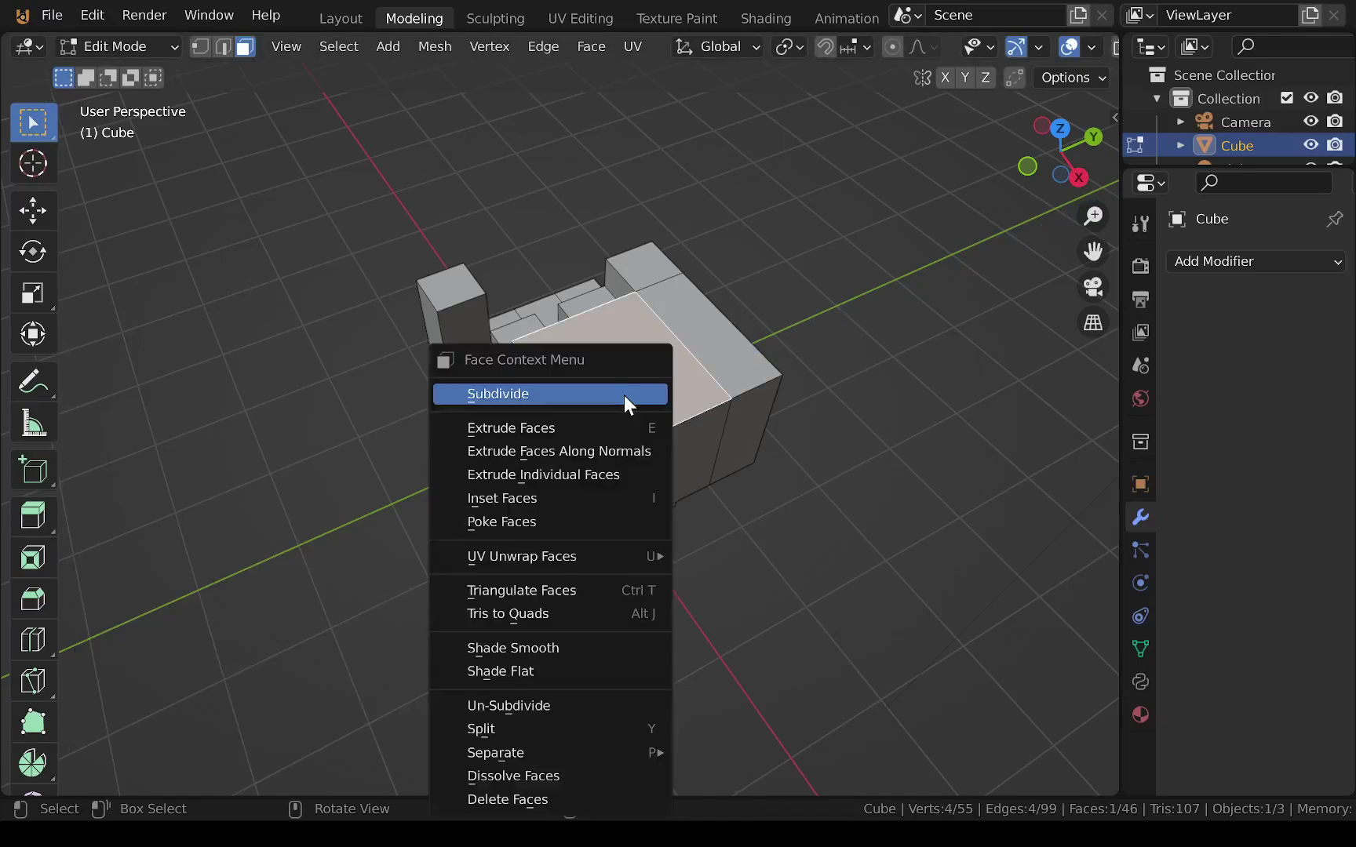
{"action": "left_click", "coordinate": [566, 376]}
{"action": "left_click", "coordinate": [585, 364]}
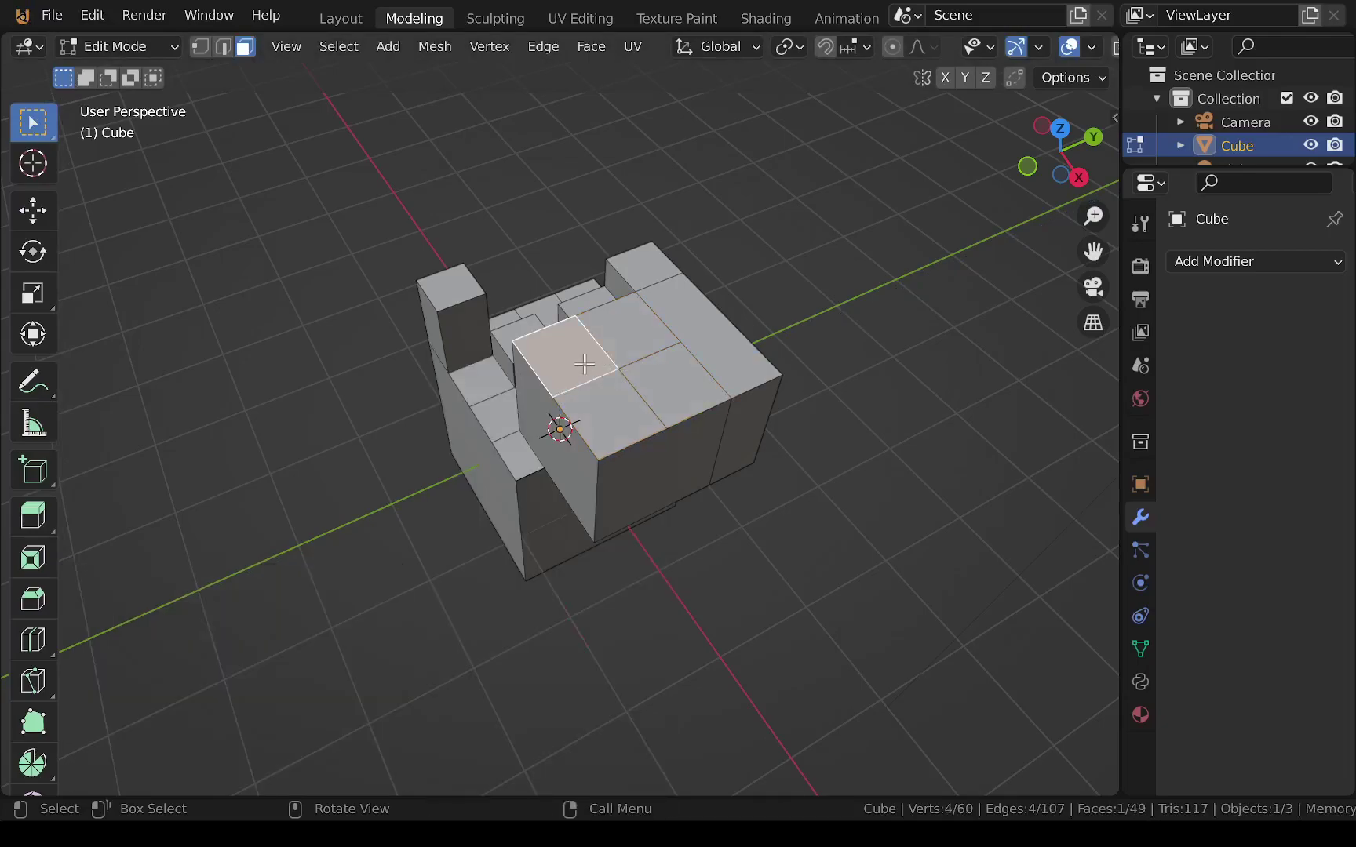
Extrude the selected -X -Y quarter of the slab's top upward about 0.81 m
{"action": "key", "text": "e"}
{"action": "left_click", "coordinate": [580, 289]}
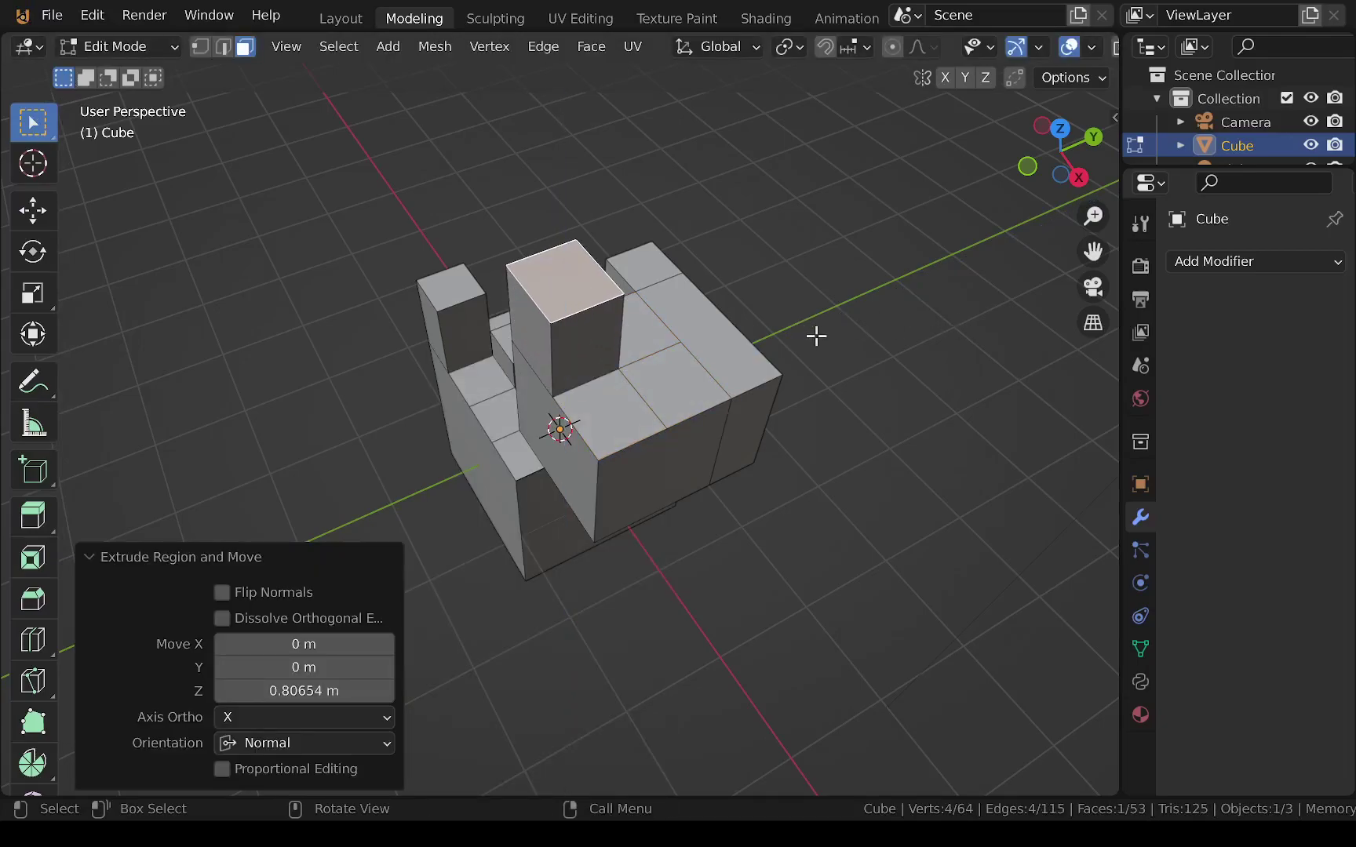
{"action": "mouse_move", "coordinate": [803, 369]}
{"action": "middle_mouse_down"}
{"action": "mouse_move", "coordinate": [956, 308]}
{"action": "mouse_move", "coordinate": [819, 369]}
{"action": "middle_mouse_up"}
Undo all the face extrusions back to the cube with only its flat subdivided top
{"action": "key", "text": "ctrl+z"}
{"action": "key", "text": "ctrl+z"}
{"action": "key", "text": "ctrl+z"}
{"action": "key", "text": "ctrl+z"}
{"action": "key", "text": "ctrl+z"}
{"action": "key", "text": "ctrl+z"}
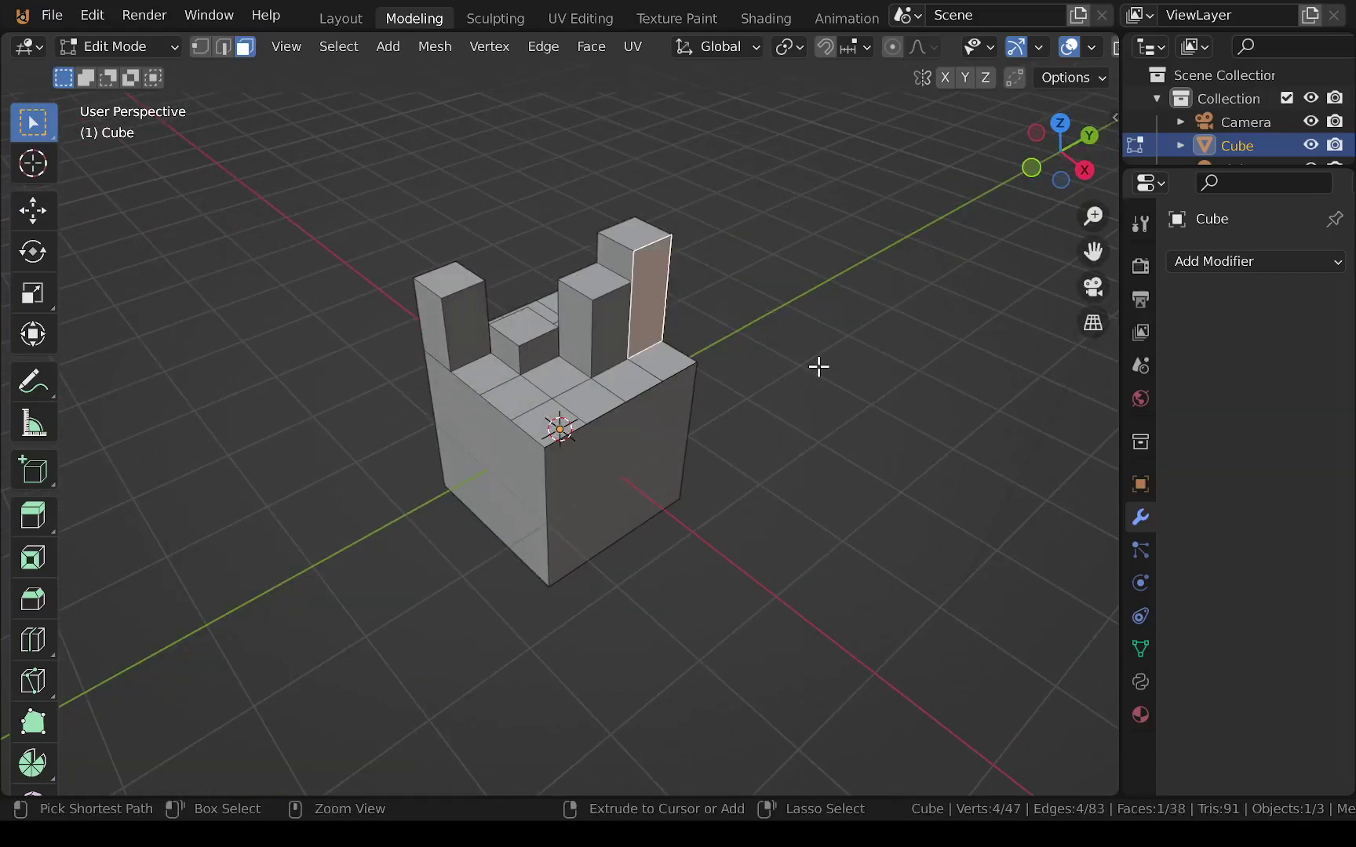
{"action": "key", "text": "ctrl+z"}
{"action": "key", "text": "ctrl+z"}
{"action": "key", "text": "ctrl+z"}
{"action": "key", "text": "ctrl+z"}
{"action": "key", "text": "ctrl+z"}
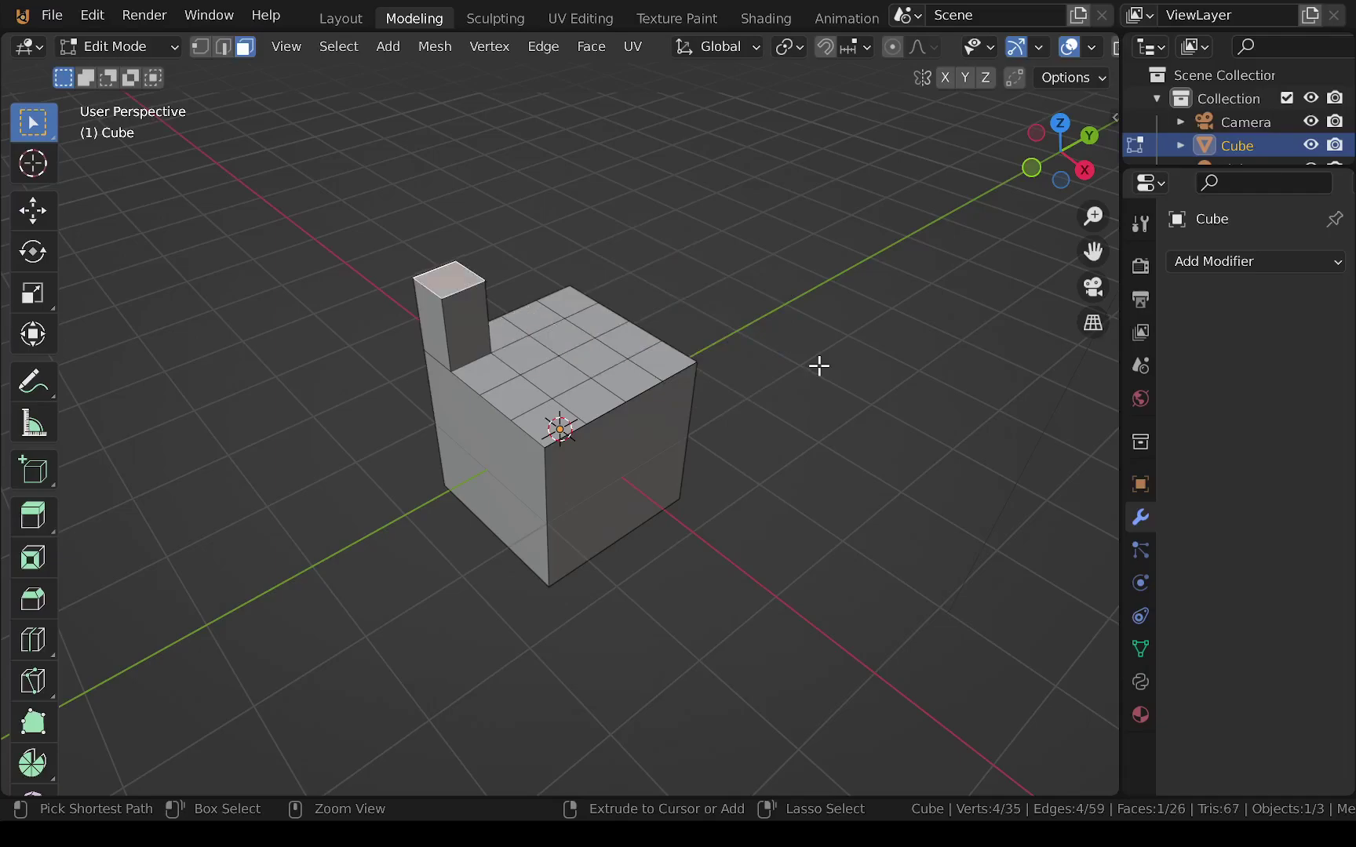
{"action": "middle_click_drag", "start_coordinate": [800, 372], "coordinate": [742, 404]}
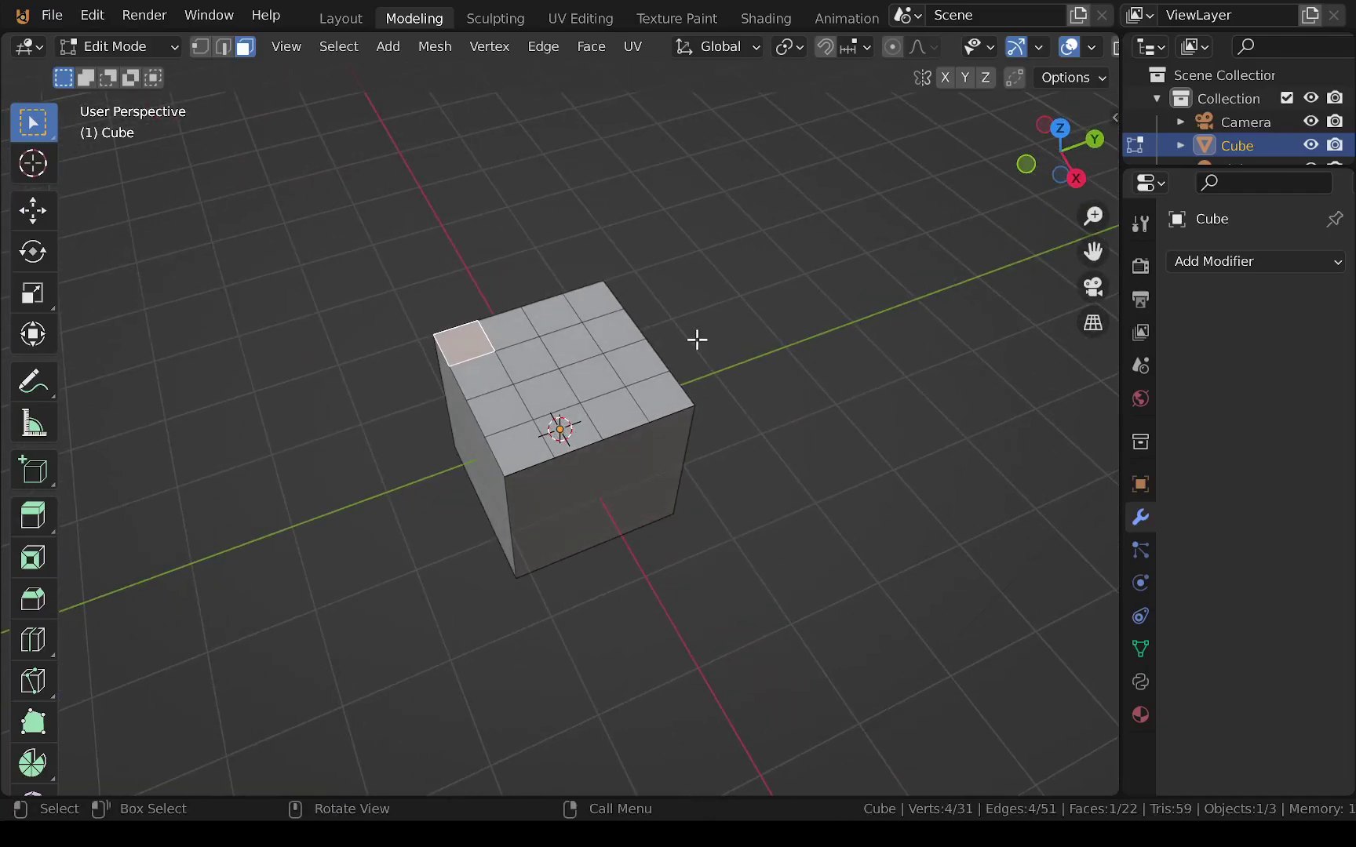
Add the other three corner faces of the top to the selection and extrude all four corners upward about 0.7 m
{"action": "left_click", "coordinate": [604, 310], "text": "shift"}
{"action": "left_click", "coordinate": [650, 416], "text": "shift"}
{"action": "left_click", "coordinate": [516, 449], "text": "shift"}
{"action": "key", "text": "e"}
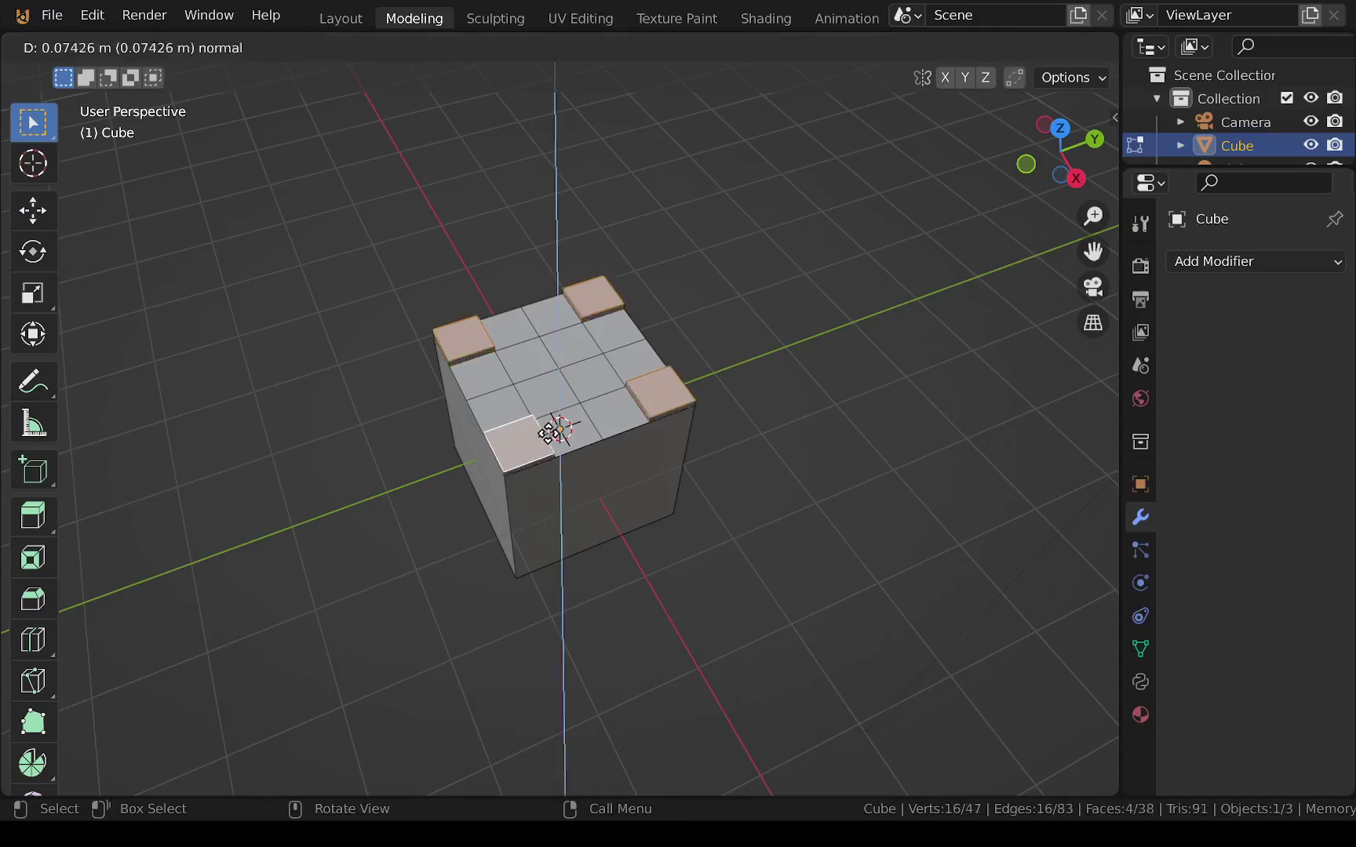
{"action": "left_click", "coordinate": [559, 391]}
Subdivide the four corner tower tops with 2 cuts
{"action": "right_click", "coordinate": [522, 403]}
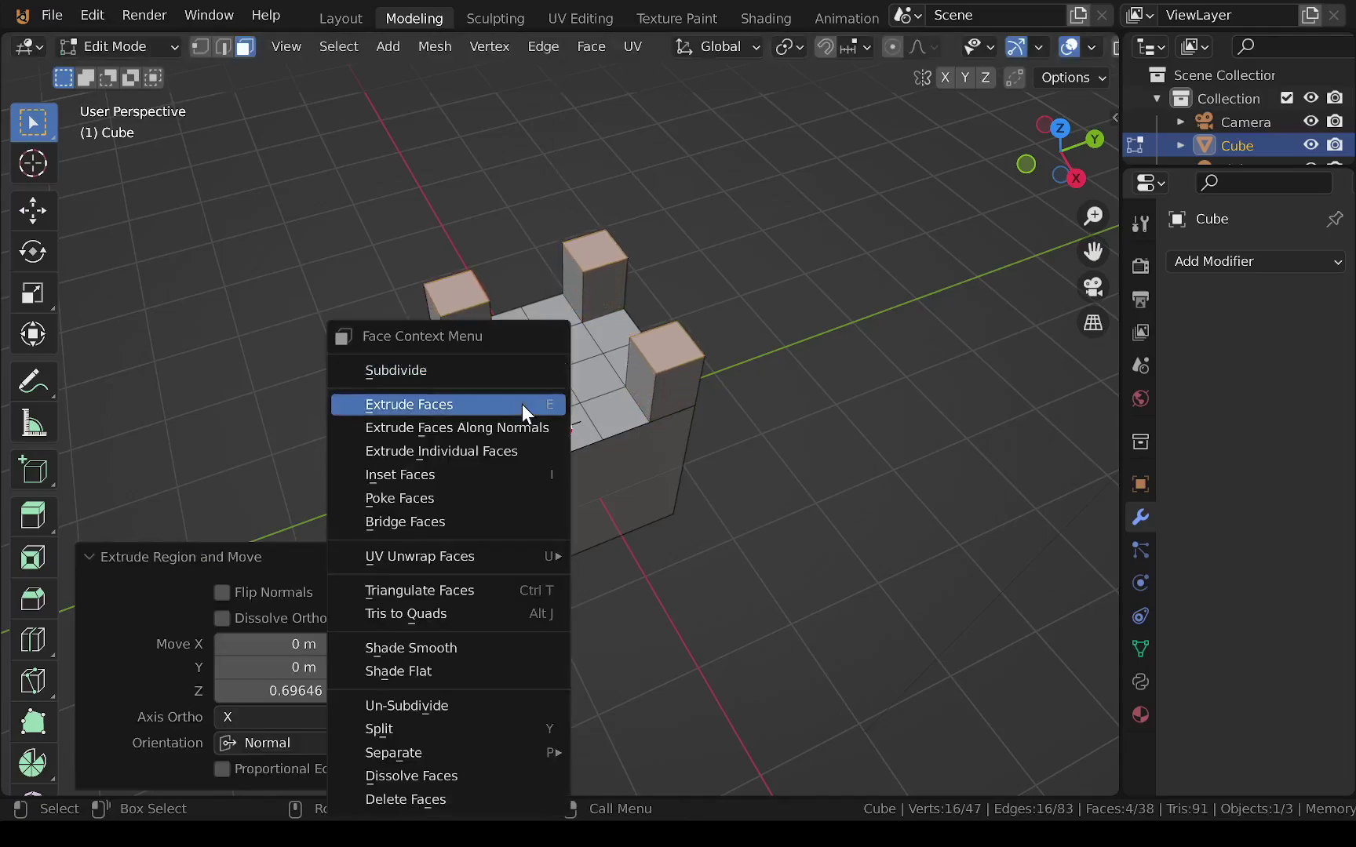
{"action": "left_click", "coordinate": [505, 378]}
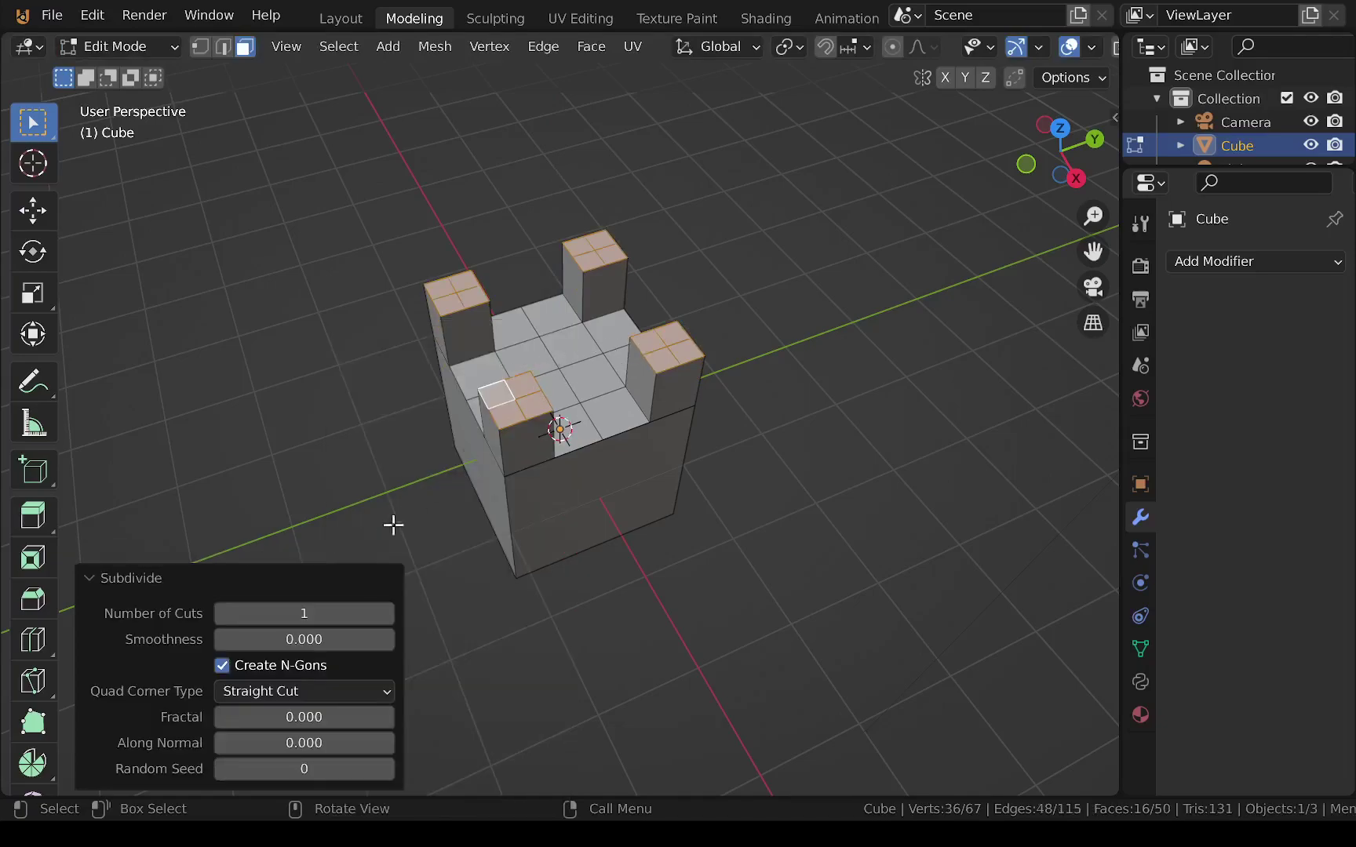
{"action": "left_click", "coordinate": [381, 614]}
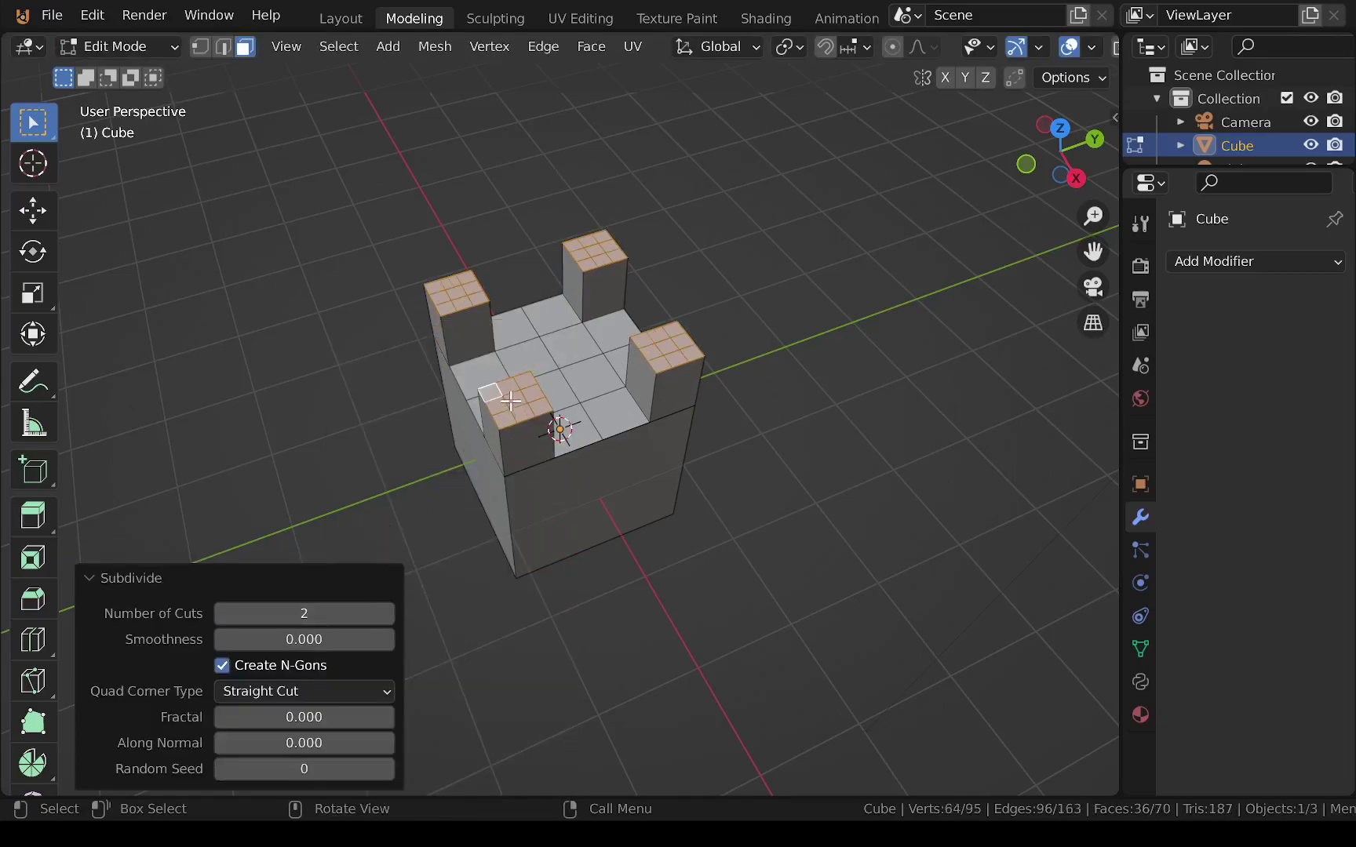
Select the four corner squares on each of the four tower tops and extrude them upward about 0.25 m as battlements
{"action": "left_click", "coordinate": [412, 469]}
{"action": "left_click", "coordinate": [437, 287]}
{"action": "left_click", "coordinate": [464, 279], "text": "shift"}
{"action": "left_click", "coordinate": [444, 312], "text": "shift"}
{"action": "left_click", "coordinate": [479, 298], "text": "shift"}
{"action": "left_click", "coordinate": [577, 248], "text": "shift"}
{"action": "left_click", "coordinate": [592, 268], "text": "shift"}
{"action": "left_click", "coordinate": [603, 235], "text": "shift"}
{"action": "left_click", "coordinate": [617, 257], "text": "shift"}
{"action": "left_click", "coordinate": [645, 342], "text": "shift"}
{"action": "left_click", "coordinate": [674, 329], "text": "shift"}
{"action": "left_click", "coordinate": [691, 354], "text": "shift"}
{"action": "left_click", "coordinate": [658, 365], "text": "shift"}
{"action": "left_click", "coordinate": [524, 381], "text": "shift"}
{"action": "left_click", "coordinate": [489, 392], "text": "shift"}
{"action": "left_click", "coordinate": [505, 419], "text": "shift"}
{"action": "left_click", "coordinate": [544, 406], "text": "shift"}
{"action": "key", "text": "e"}
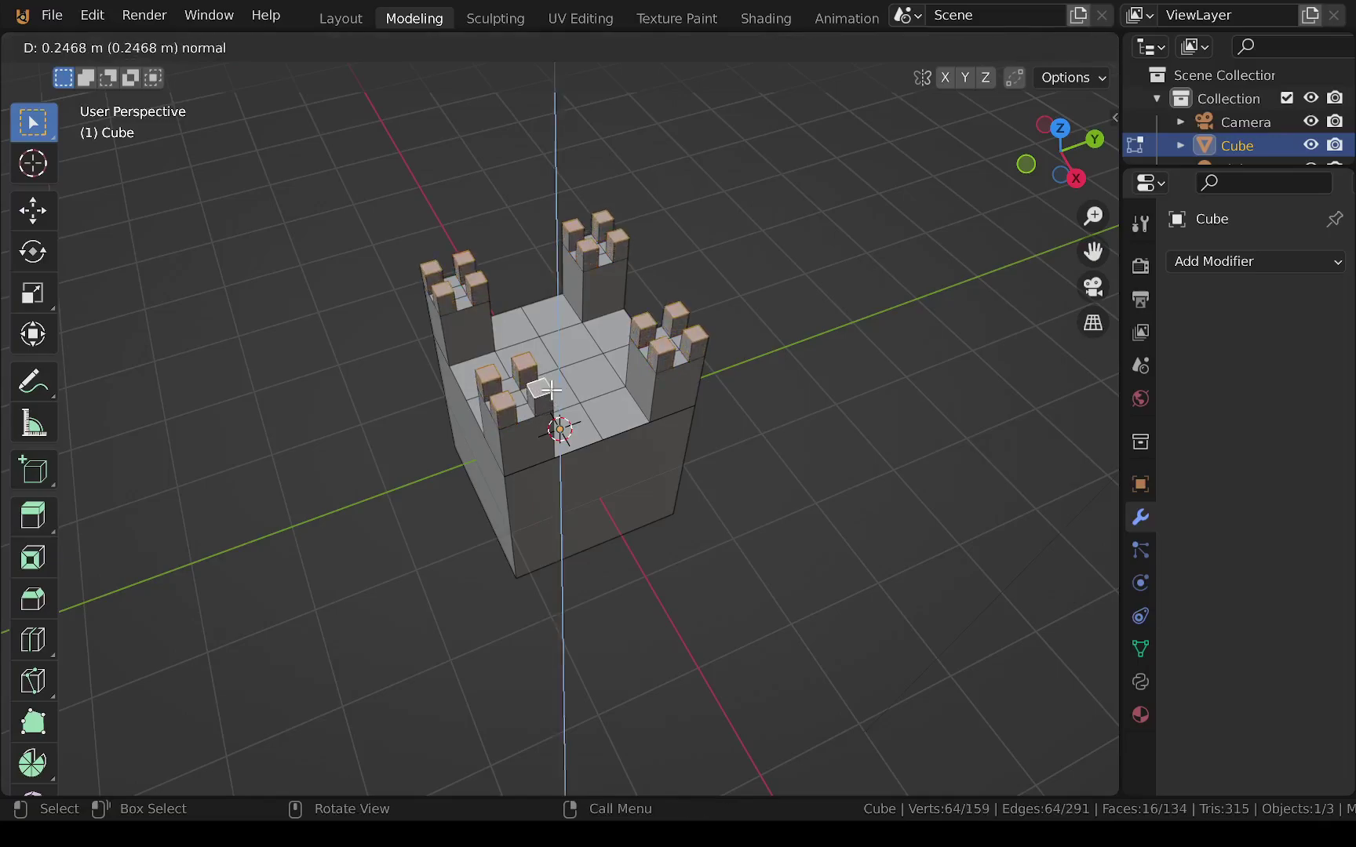
{"action": "left_click", "coordinate": [550, 390]}
Collapse the operation settings, and undo the battlement extrusion together with the most recent tower-top square selections
{"action": "mouse_move", "coordinate": [728, 441]}
{"action": "middle_mouse_down"}
{"action": "mouse_move", "coordinate": [620, 333]}
{"action": "mouse_move", "coordinate": [847, 437]}
{"action": "mouse_move", "coordinate": [841, 462]}
{"action": "mouse_move", "coordinate": [756, 484]}
{"action": "mouse_move", "coordinate": [710, 437]}
{"action": "middle_mouse_up"}
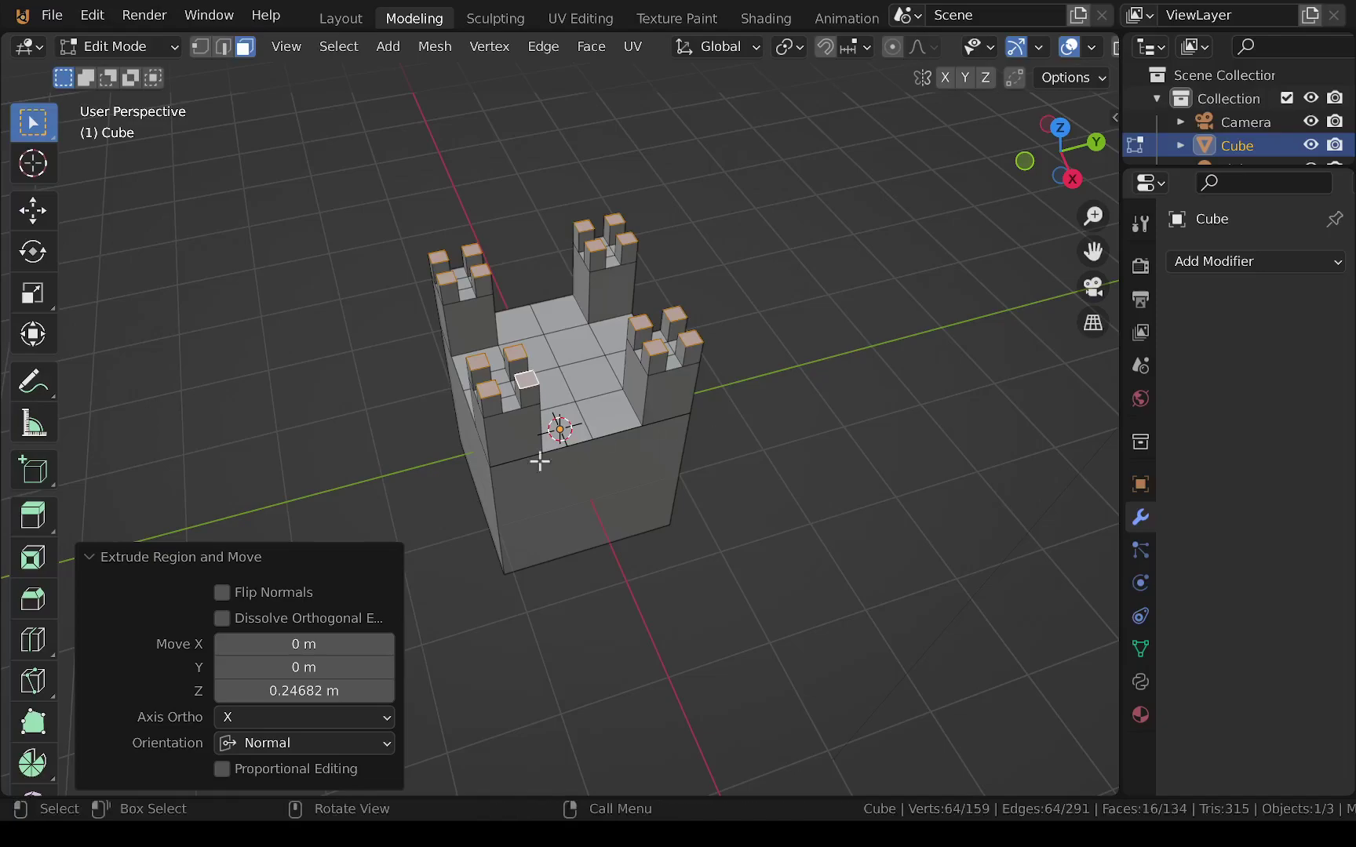
{"action": "left_click", "coordinate": [92, 555]}
{"action": "key", "text": "ctrl+z"}
{"action": "key", "text": "ctrl+z"}
{"action": "key", "text": "ctrl+z"}
{"action": "key", "text": "ctrl+z"}
{"action": "key", "text": "ctrl+z"}
{"action": "key", "text": "ctrl+z"}
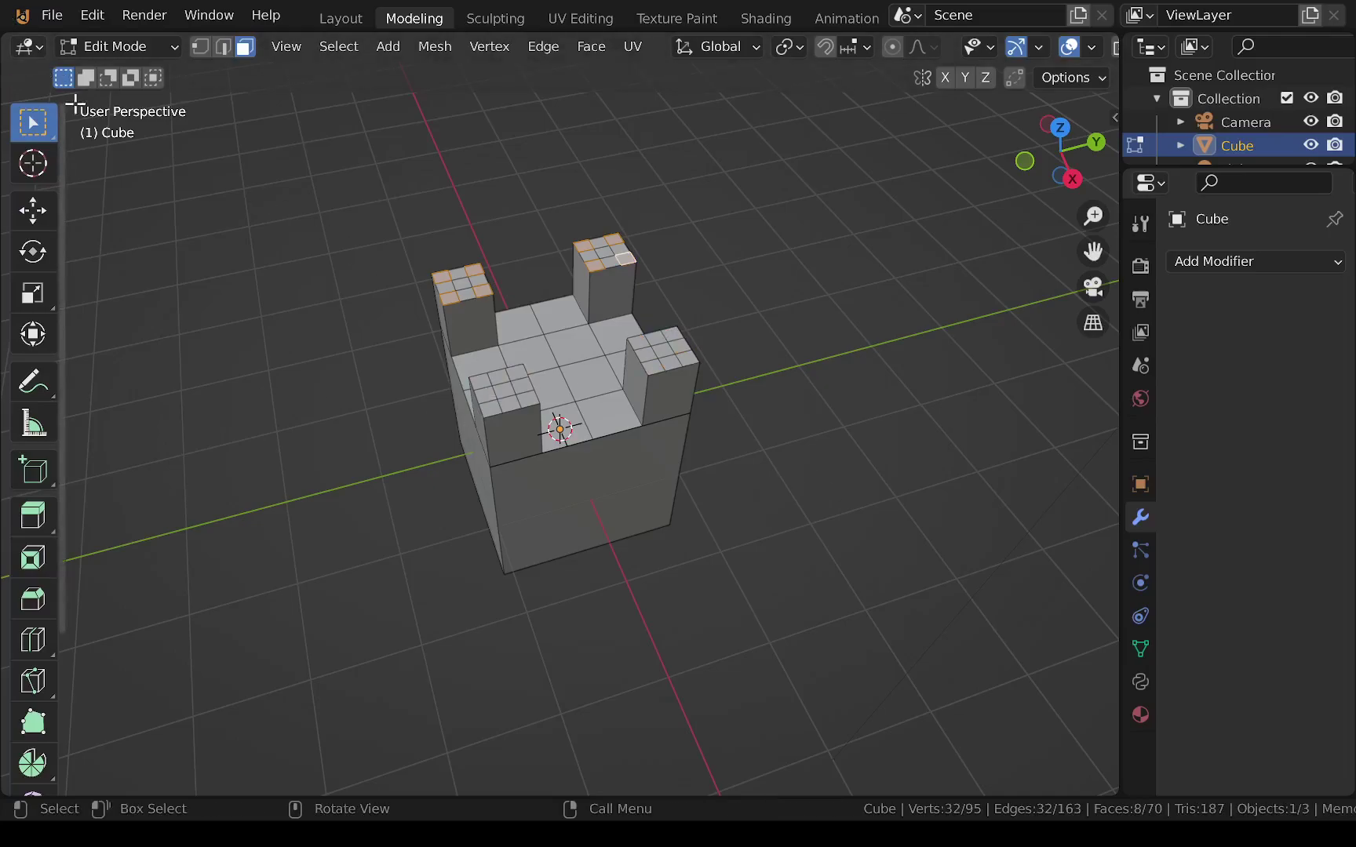
Return to Object Mode and delete the castle-shaped cube
{"action": "left_click", "coordinate": [606, 480]}
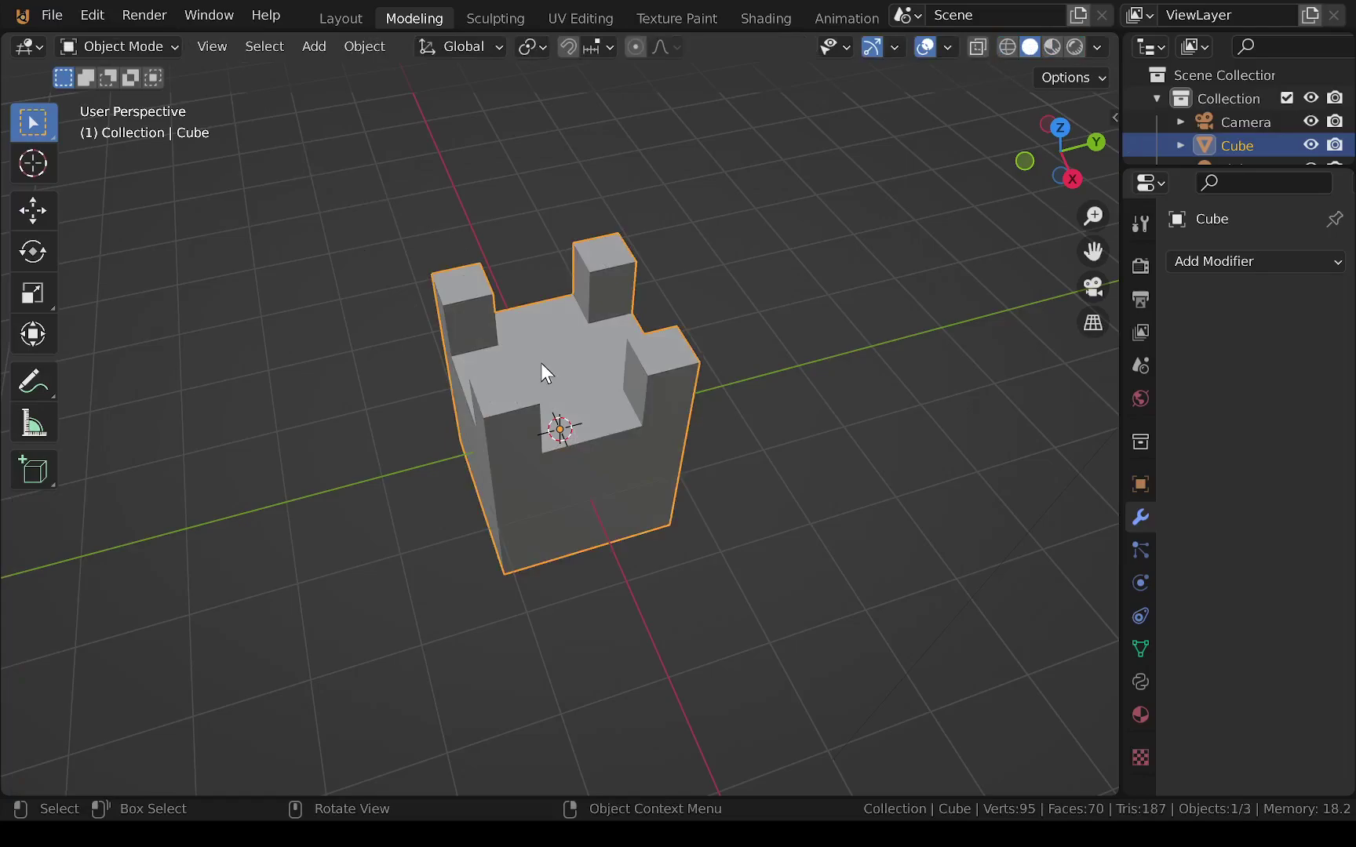
{"action": "key", "text": "x"}
{"action": "left_click", "coordinate": [439, 363]}
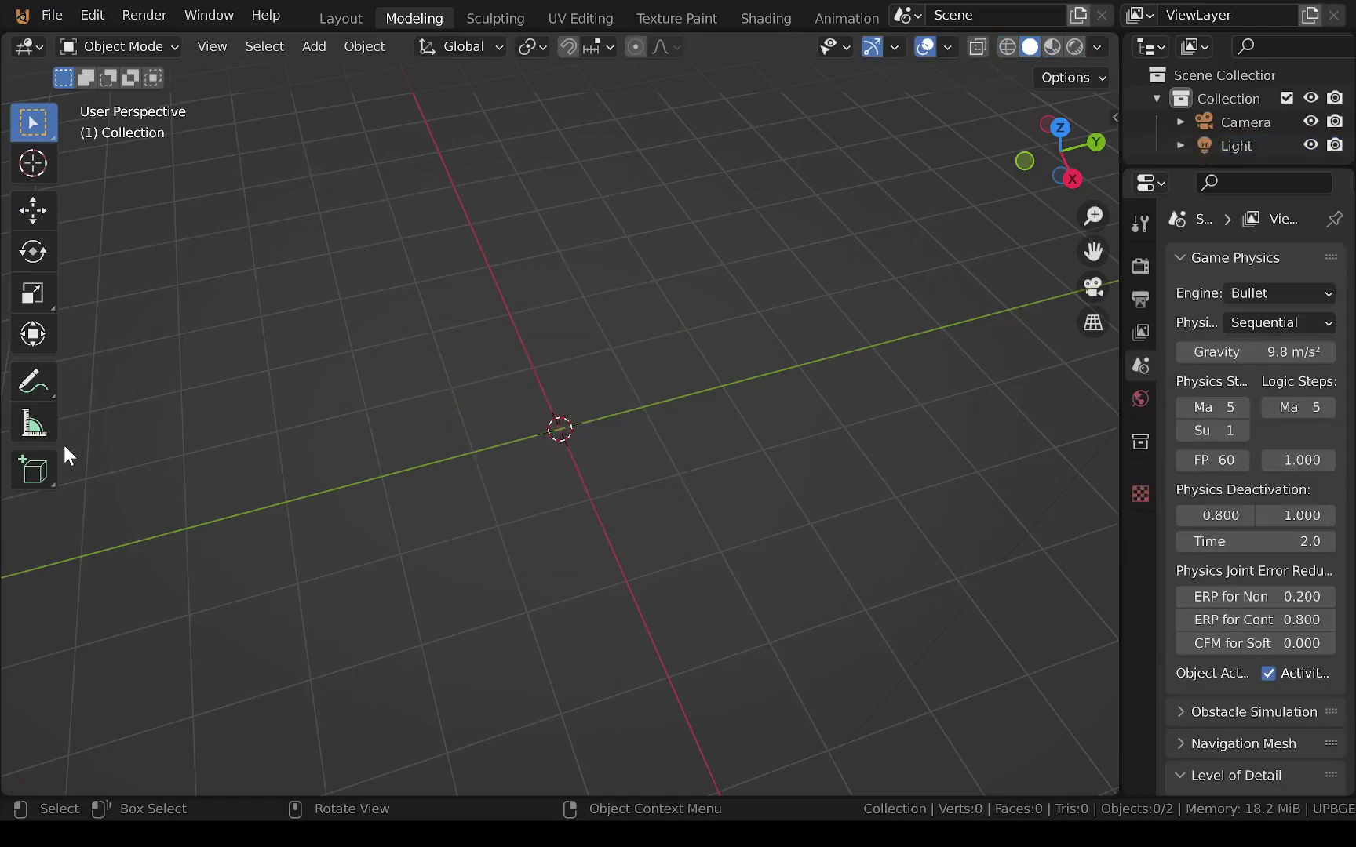
Draw a new box around the world origin with the Add Cube tool, and switch back to the Select Box tool
{"action": "left_click_drag", "start_coordinate": [45, 470], "coordinate": [114, 522]}
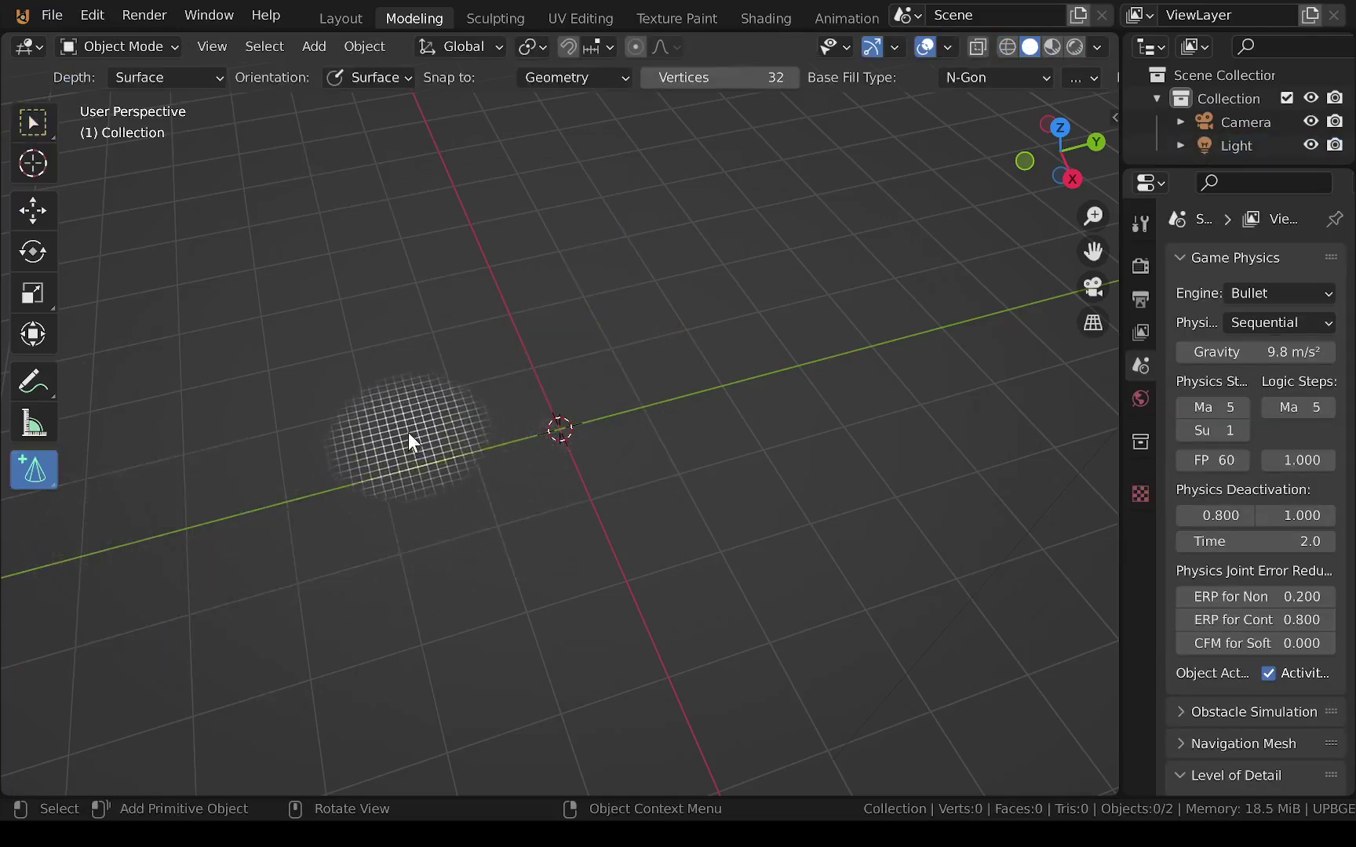
{"action": "left_click_drag", "start_coordinate": [46, 473], "coordinate": [88, 469]}
{"action": "left_click_drag", "start_coordinate": [405, 447], "coordinate": [677, 534]}
{"action": "left_click", "coordinate": [639, 433]}
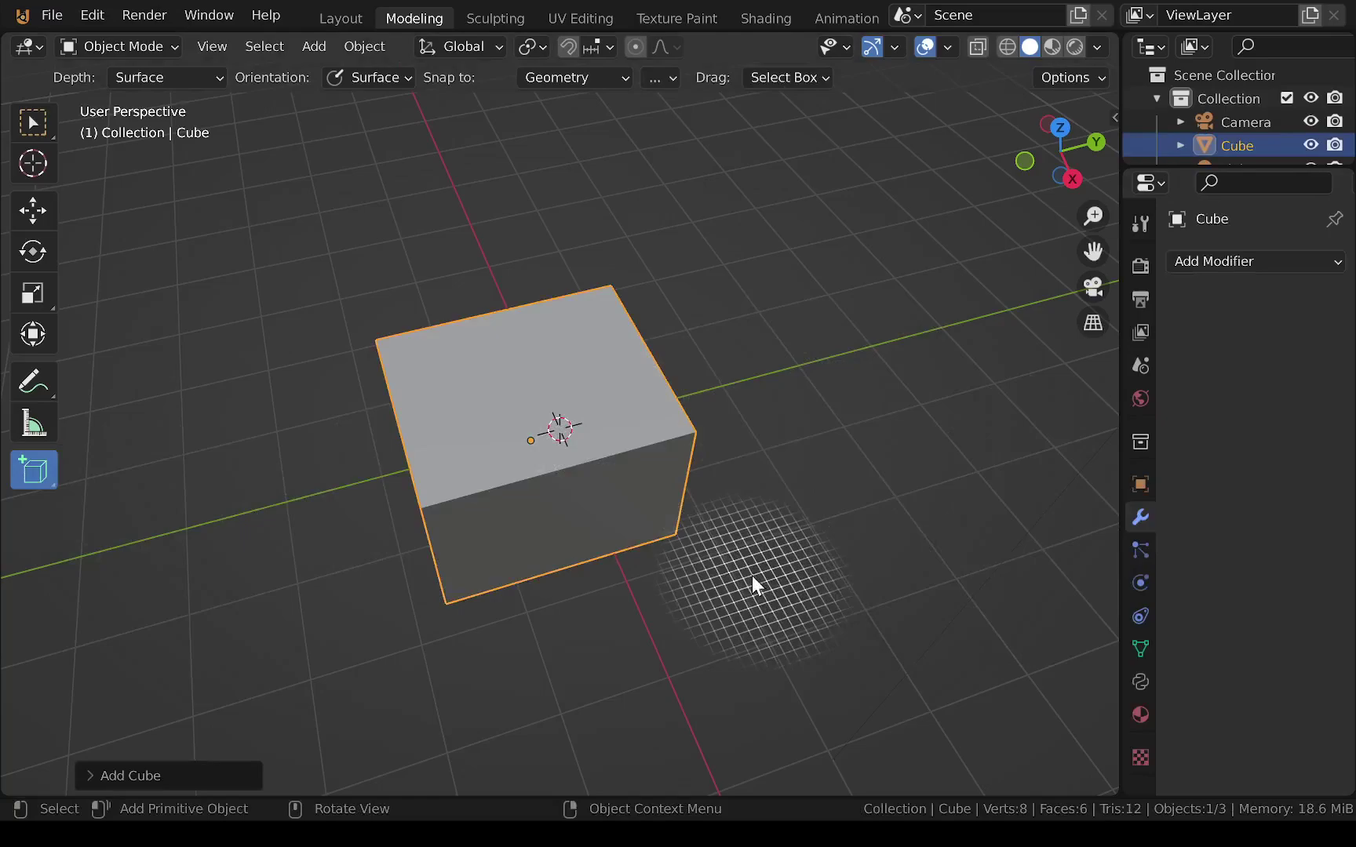
{"action": "left_click", "coordinate": [33, 123]}
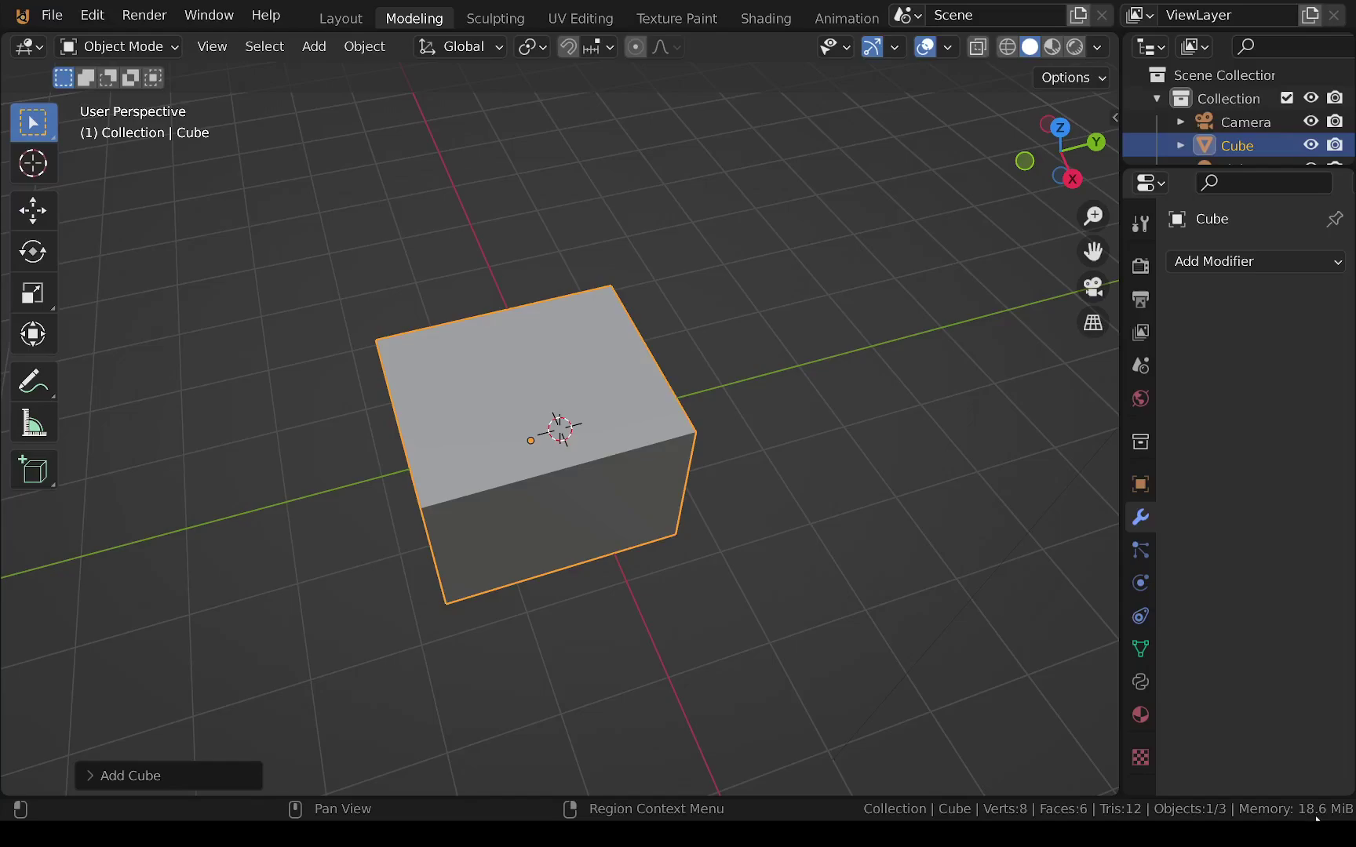
Enter Edit Mode on the new box and select only its top face
{"action": "left_click", "coordinate": [787, 374]}
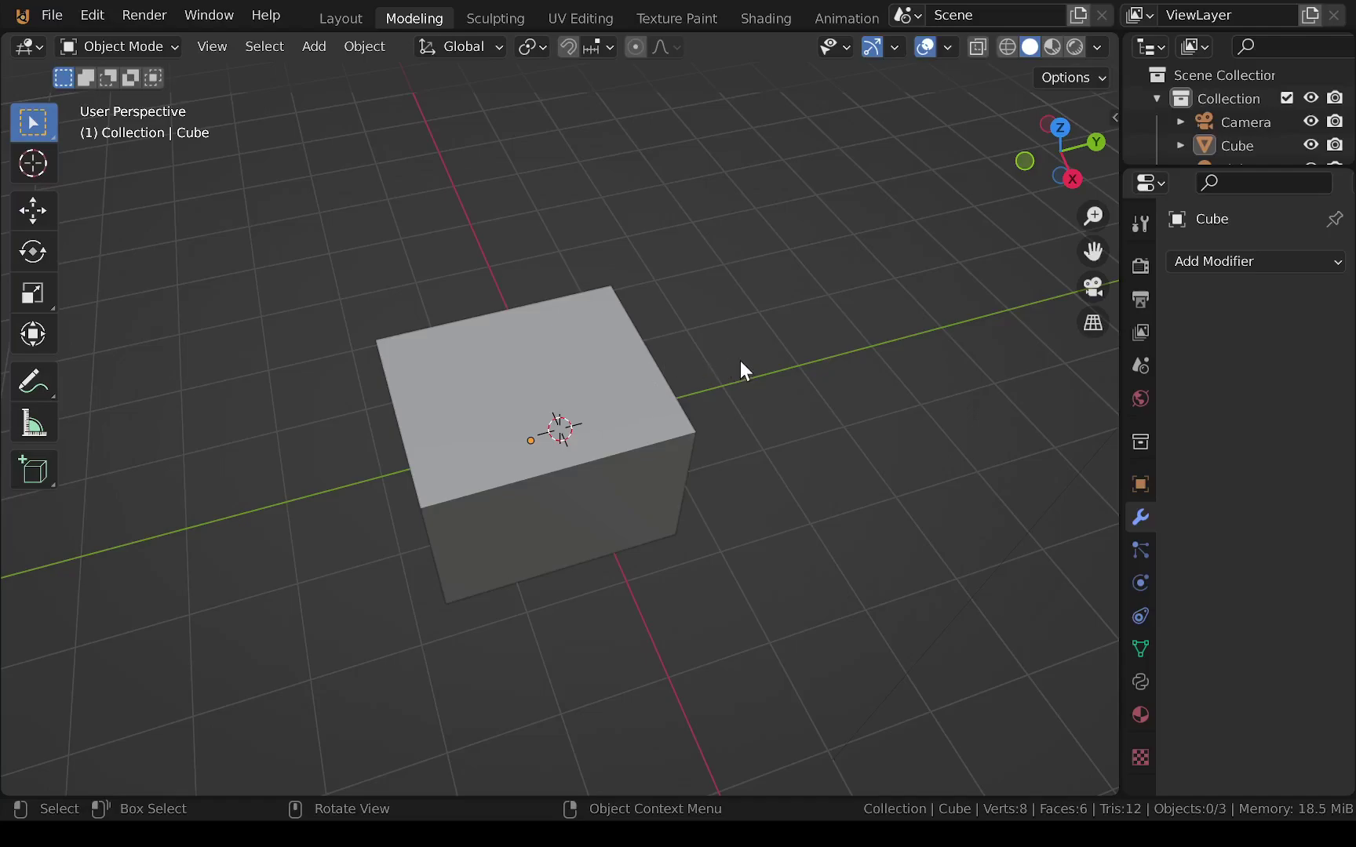
{"action": "left_click", "coordinate": [568, 375]}
{"action": "right_click", "coordinate": [568, 375]}
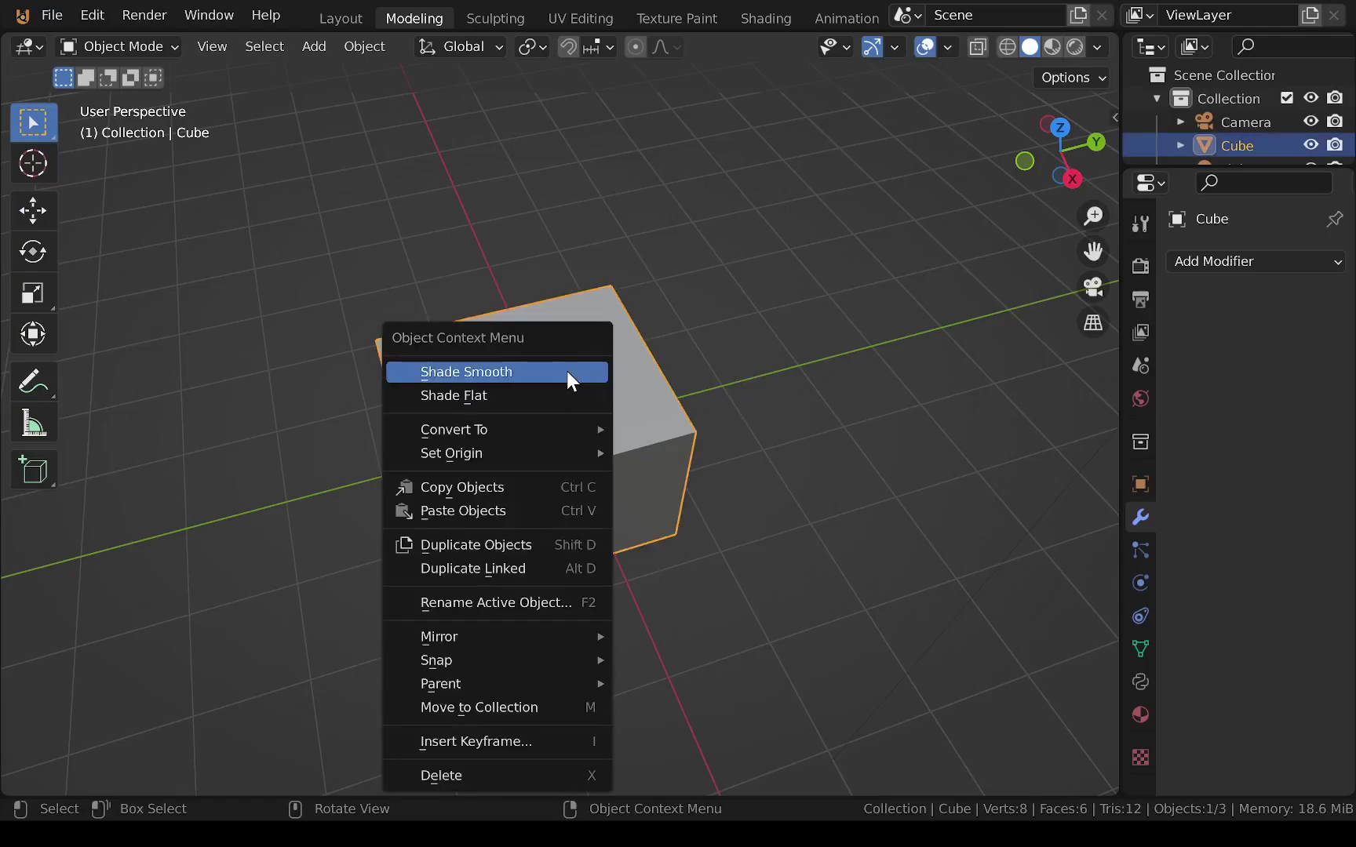
{"action": "key", "text": "Tab"}
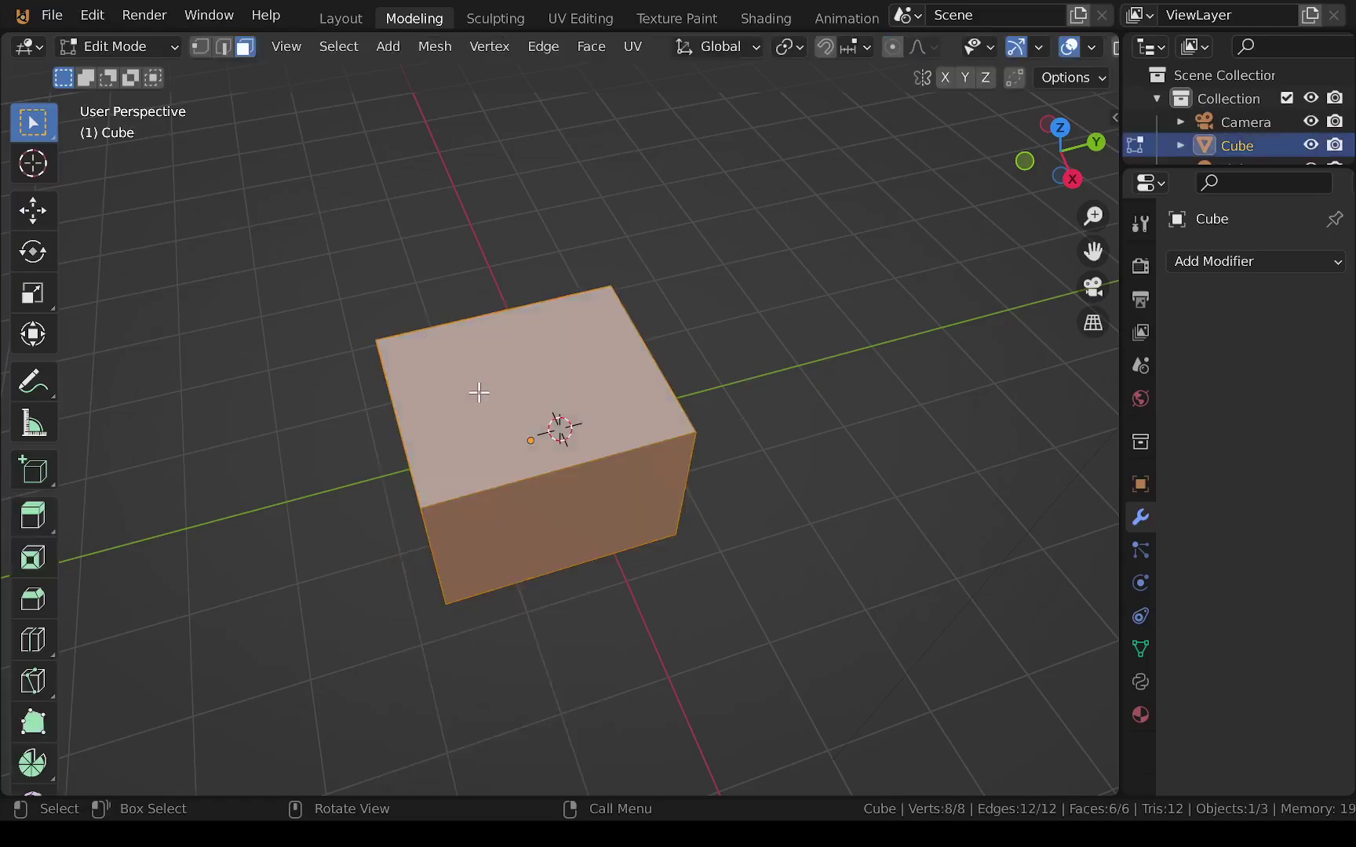
{"action": "left_click", "coordinate": [519, 362]}
Subdivide the box's top face with 10 cuts and clear the selection
{"action": "right_click", "coordinate": [548, 357]}
{"action": "left_click", "coordinate": [525, 359]}
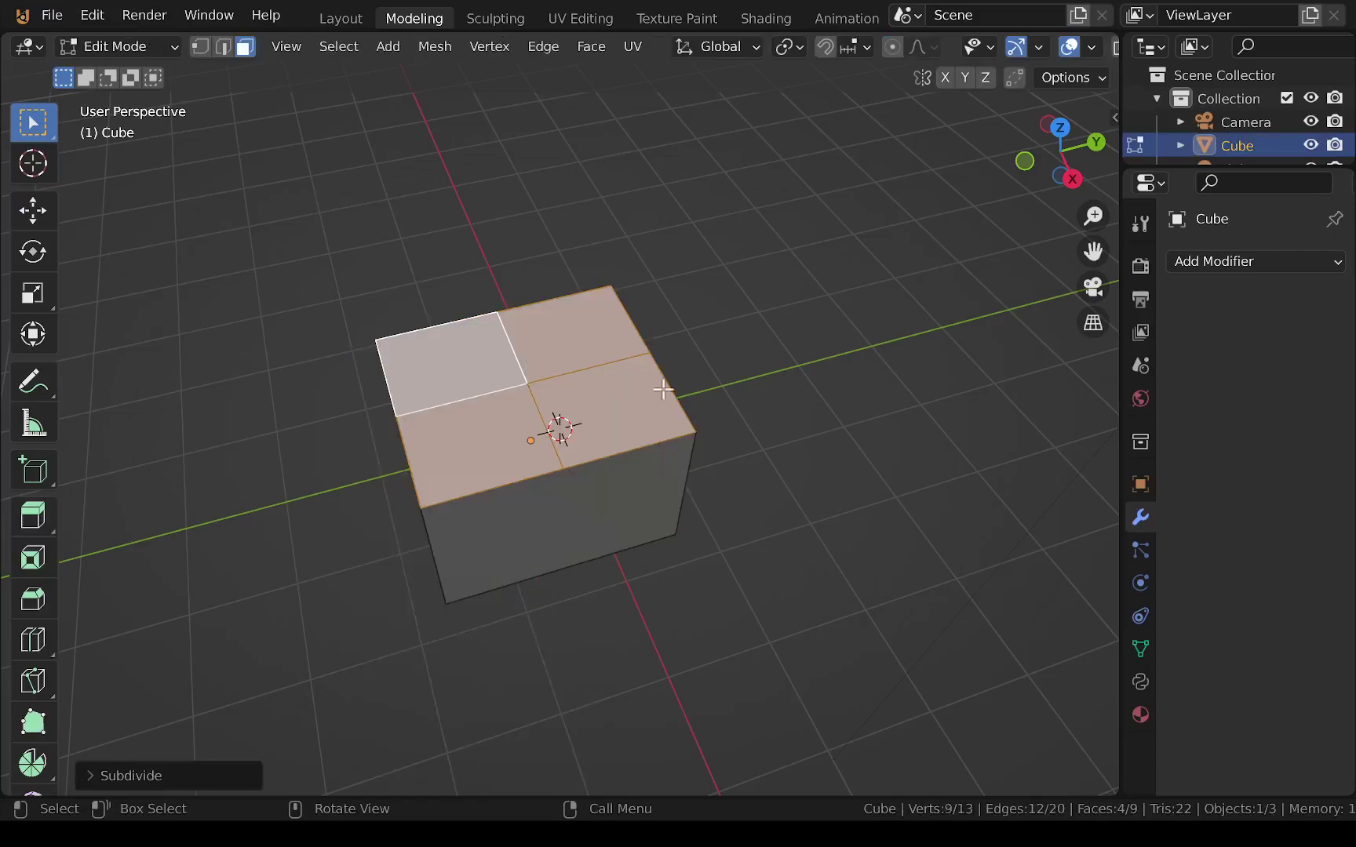
{"action": "left_click", "coordinate": [125, 775]}
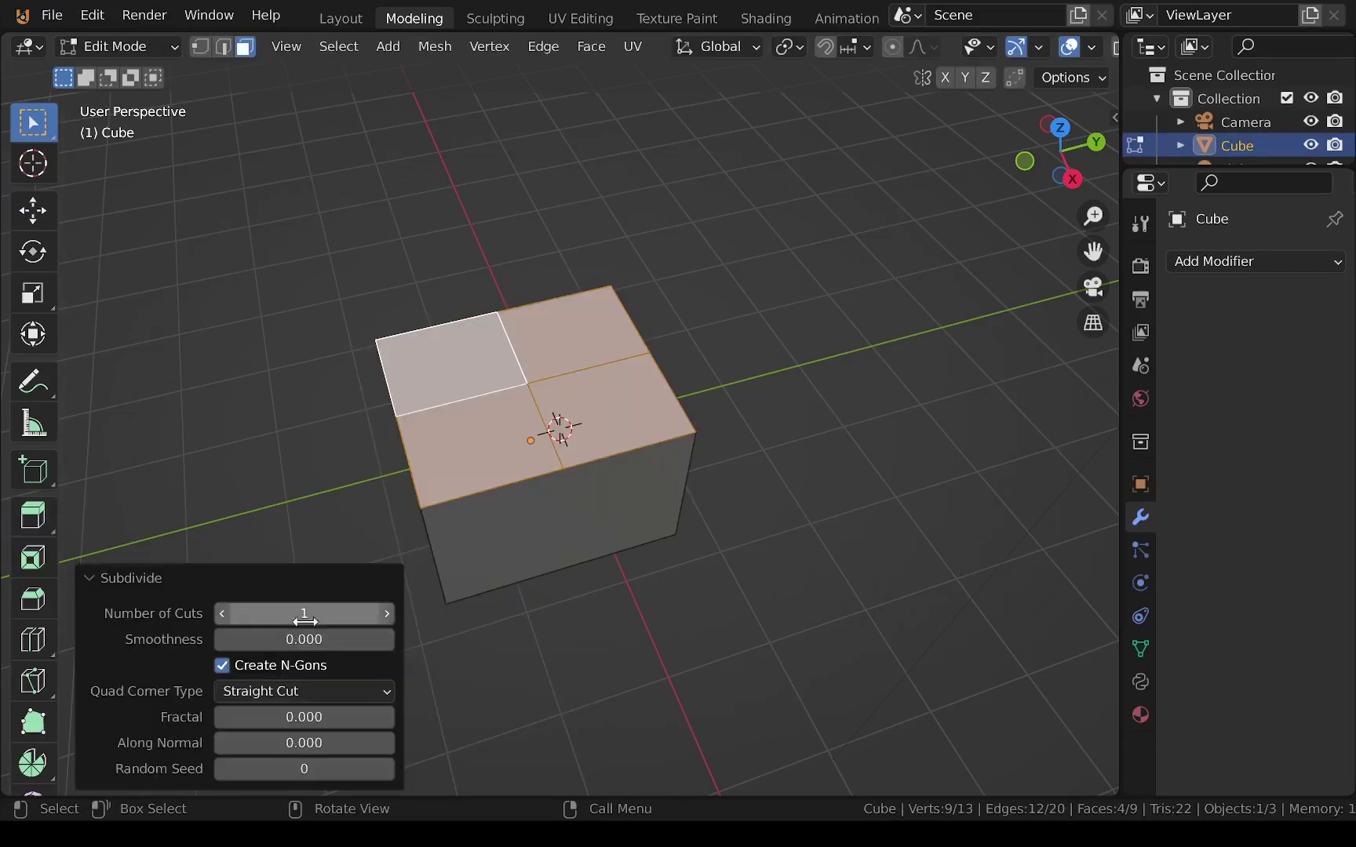
{"action": "left_click_drag", "start_coordinate": [376, 615], "coordinate": [563, 615]}
{"action": "left_click", "coordinate": [817, 602]}
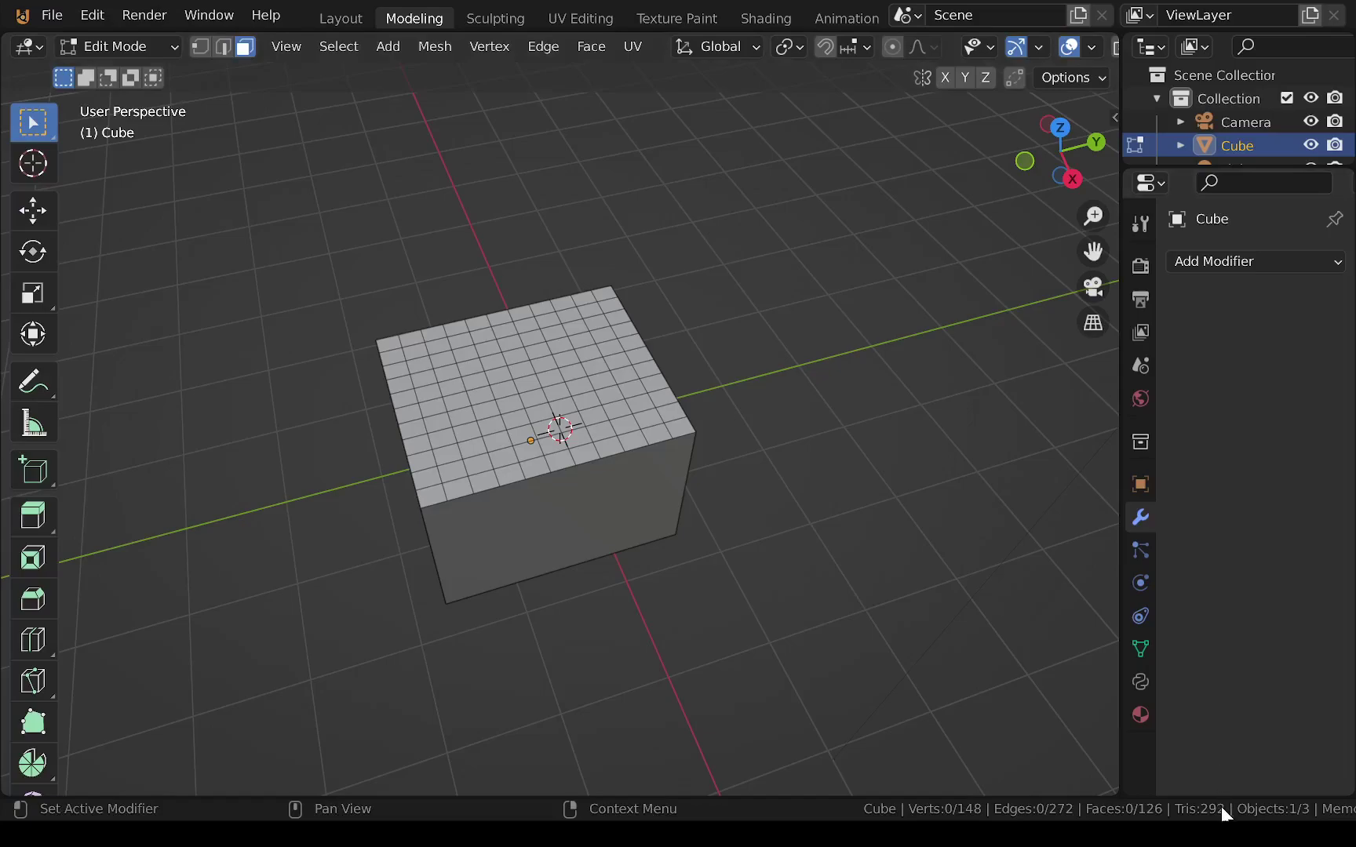
Subdivide the box's +X side face with 10 cuts and clear the selection
{"action": "left_click", "coordinate": [560, 526]}
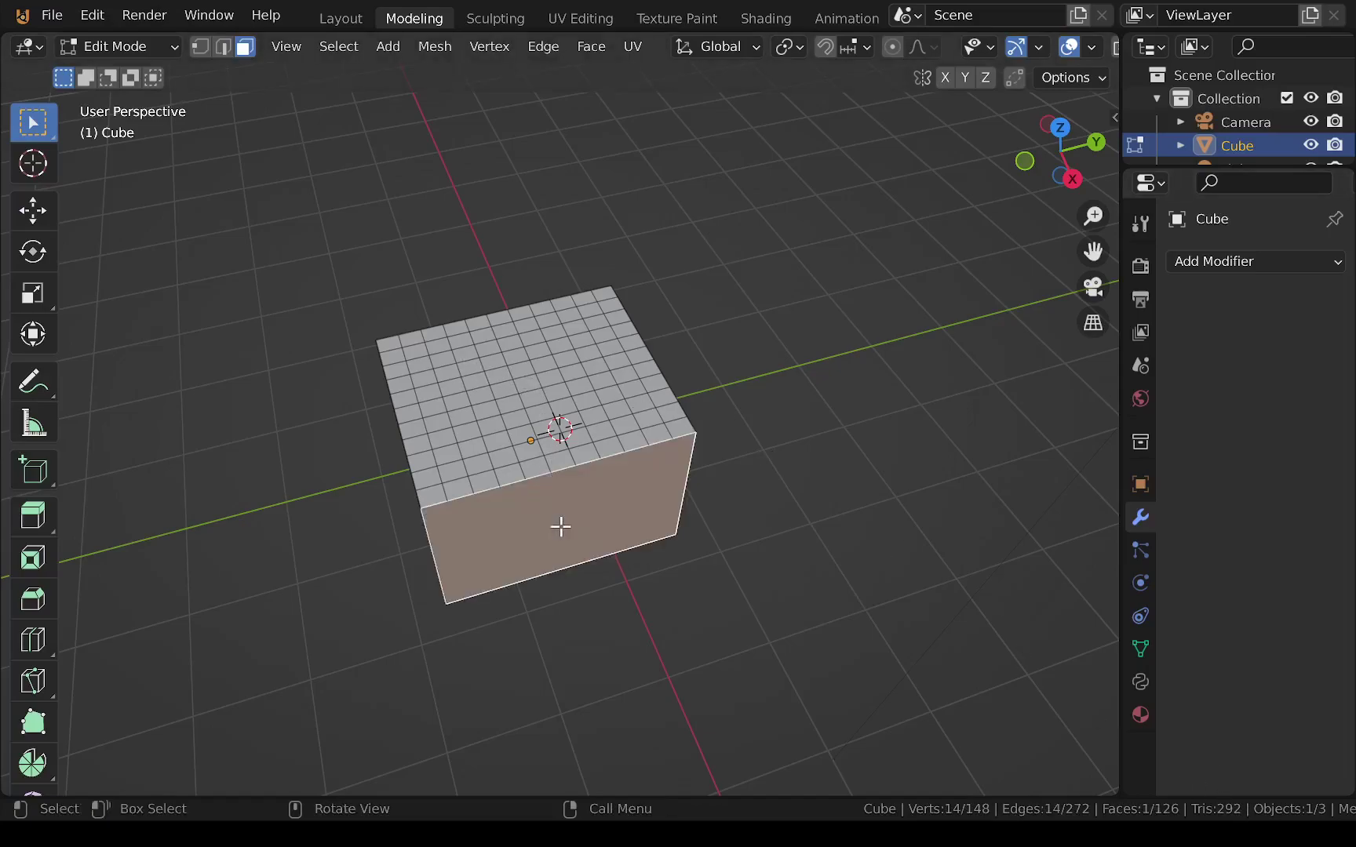
{"action": "right_click", "coordinate": [560, 526]}
{"action": "left_click", "coordinate": [515, 392]}
{"action": "mouse_move", "coordinate": [335, 612]}
{"action": "left_mouse_down"}
{"action": "mouse_move", "coordinate": [393, 612]}
{"action": "mouse_move", "coordinate": [342, 612]}
{"action": "left_mouse_up"}
{"action": "left_click", "coordinate": [342, 612]}
{"action": "key", "text": "Return"}
{"action": "left_click", "coordinate": [615, 598]}
Subdivide the box's -Y side face with 10 cuts and clear the selection
{"action": "middle_click_drag", "start_coordinate": [343, 526], "coordinate": [518, 487]}
{"action": "left_click", "coordinate": [560, 469]}
{"action": "right_click", "coordinate": [615, 396]}
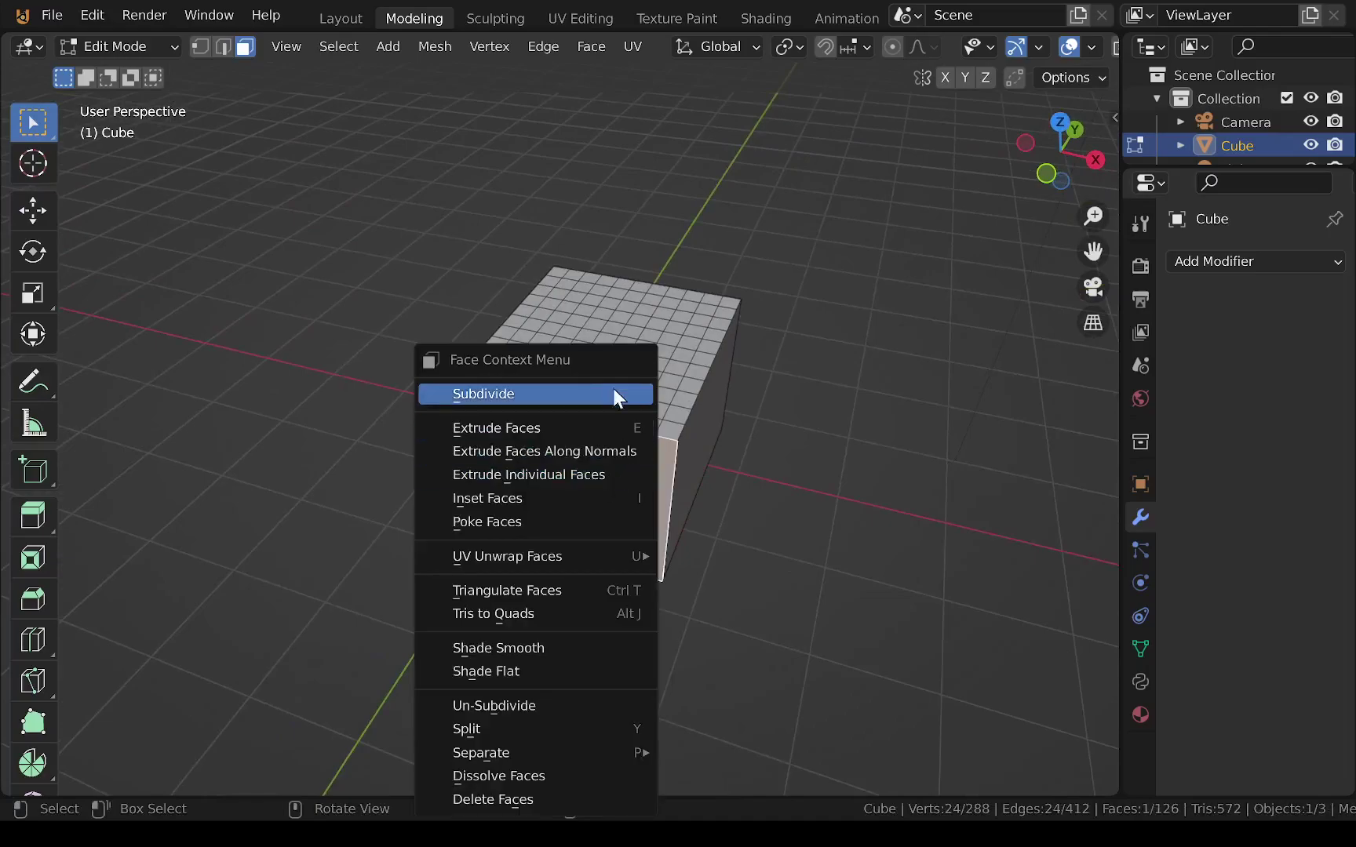
{"action": "left_click", "coordinate": [615, 393]}
{"action": "left_click_drag", "start_coordinate": [259, 613], "coordinate": [346, 612]}
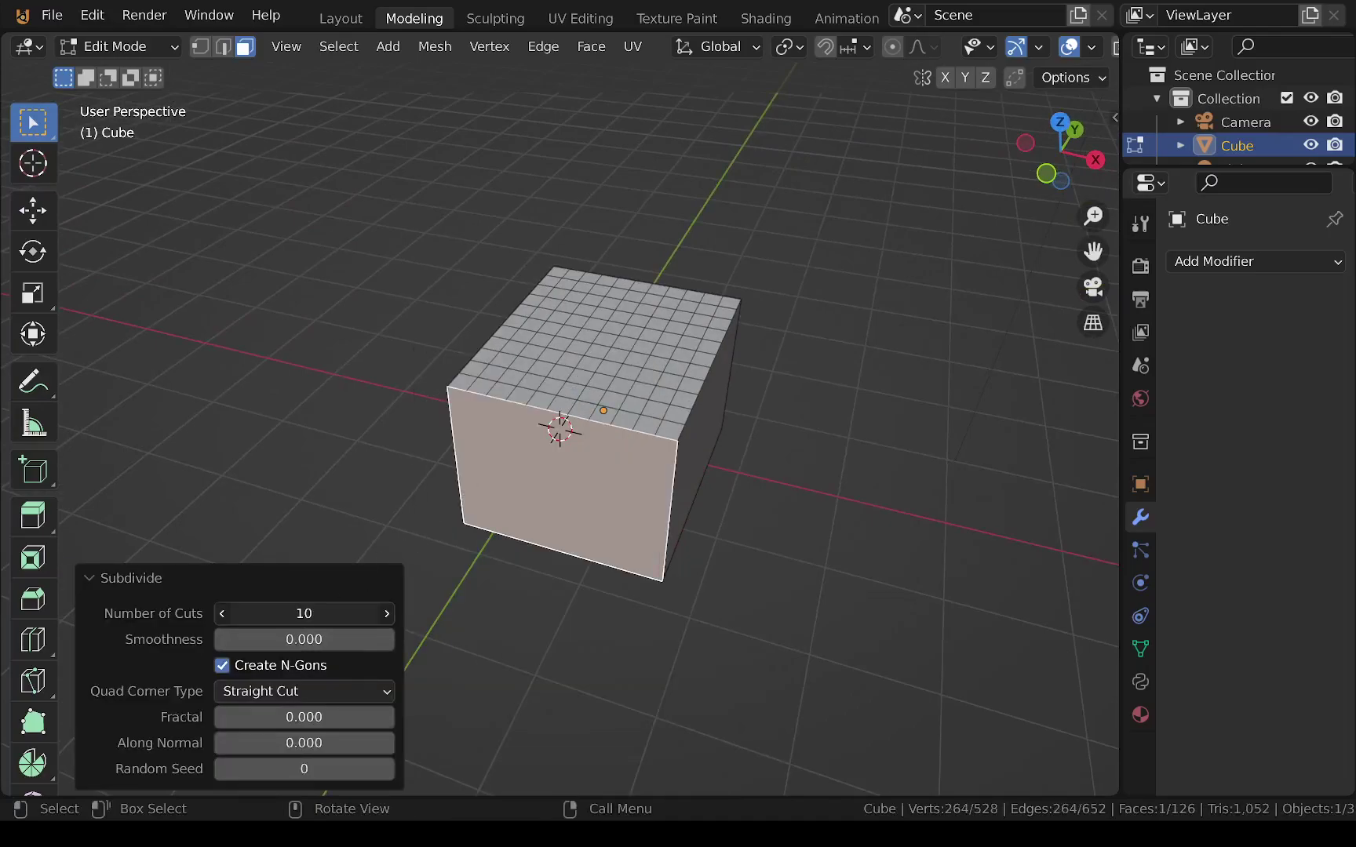
{"action": "left_click", "coordinate": [860, 682]}
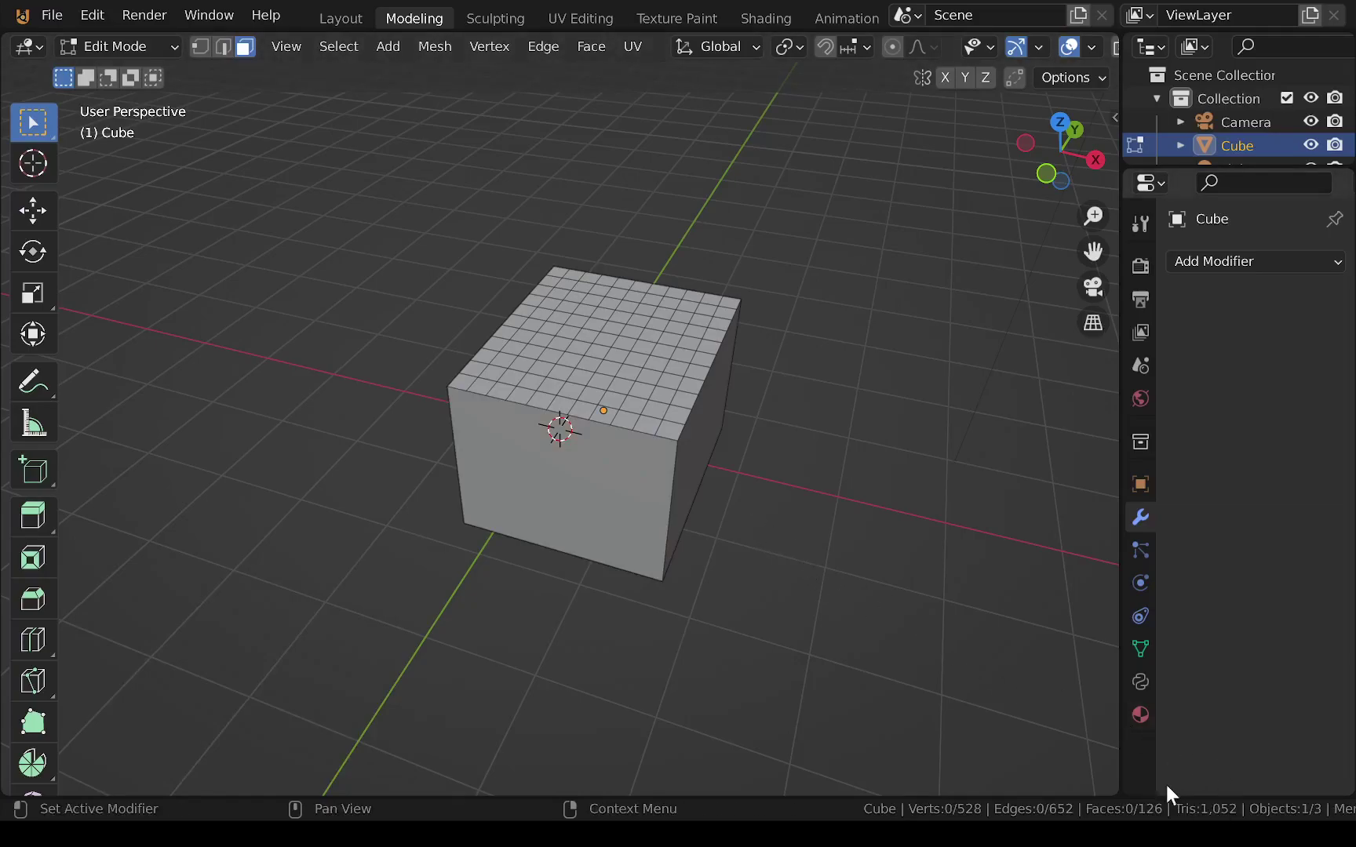
Hide the scene statistics in the status bar
{"action": "right_click", "coordinate": [1160, 807]}
{"action": "left_click", "coordinate": [1144, 754]}
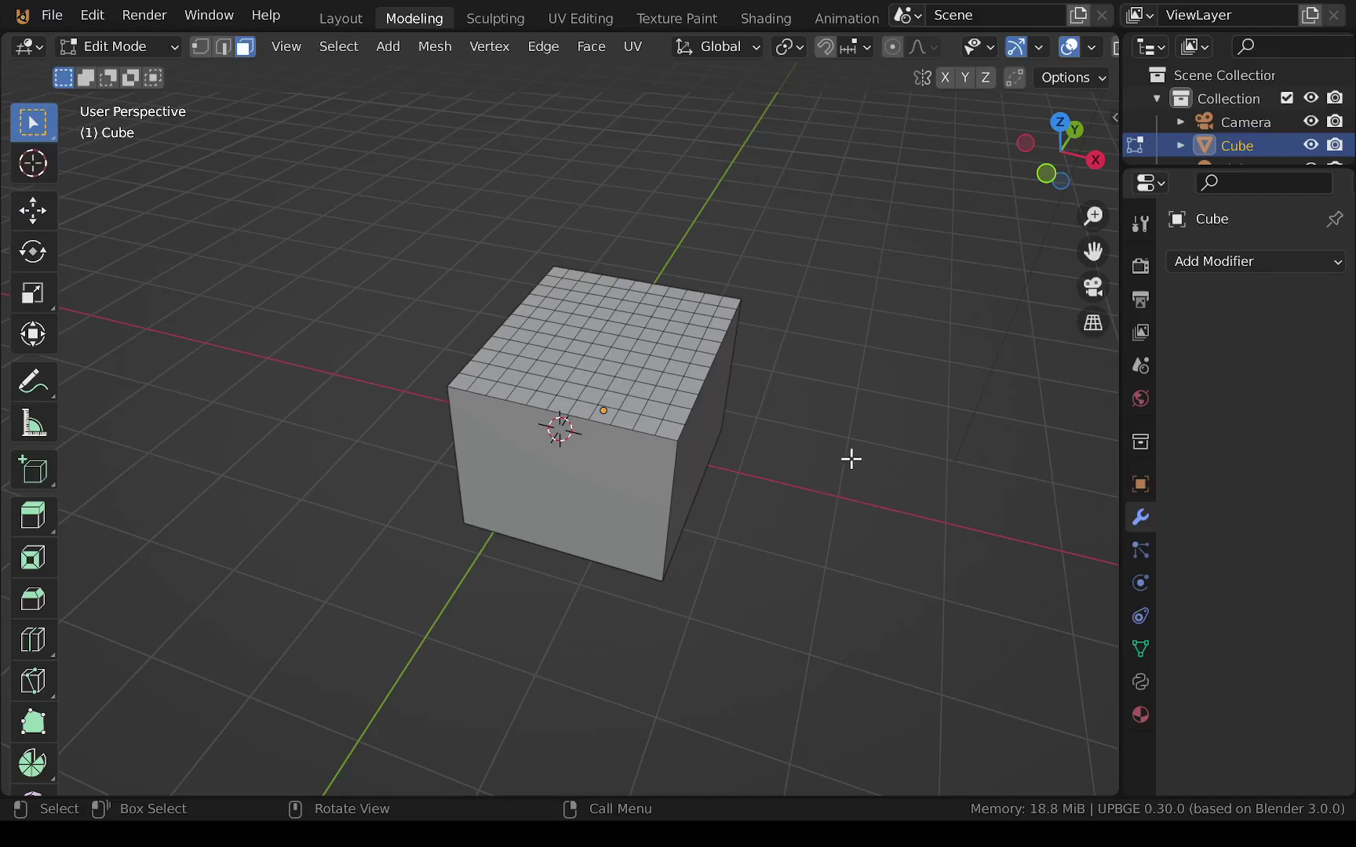
Undo the subdivisions back to the plain box with its top face selected
{"action": "key", "text": "ctrl+z"}
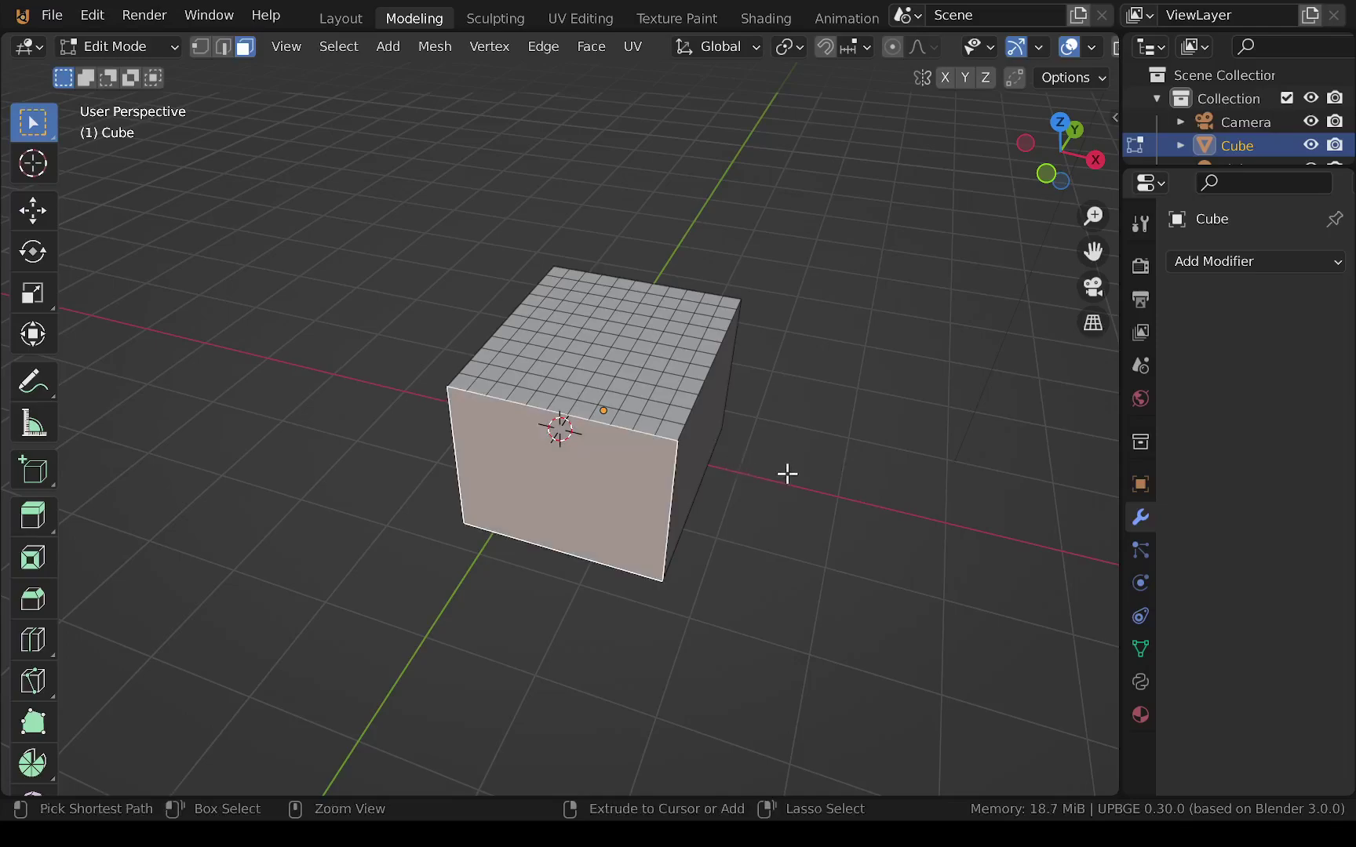
{"action": "key", "text": "ctrl+z"}
{"action": "key", "text": "ctrl+z"}
{"action": "key", "text": "ctrl+z"}
{"action": "key", "text": "ctrl+z"}
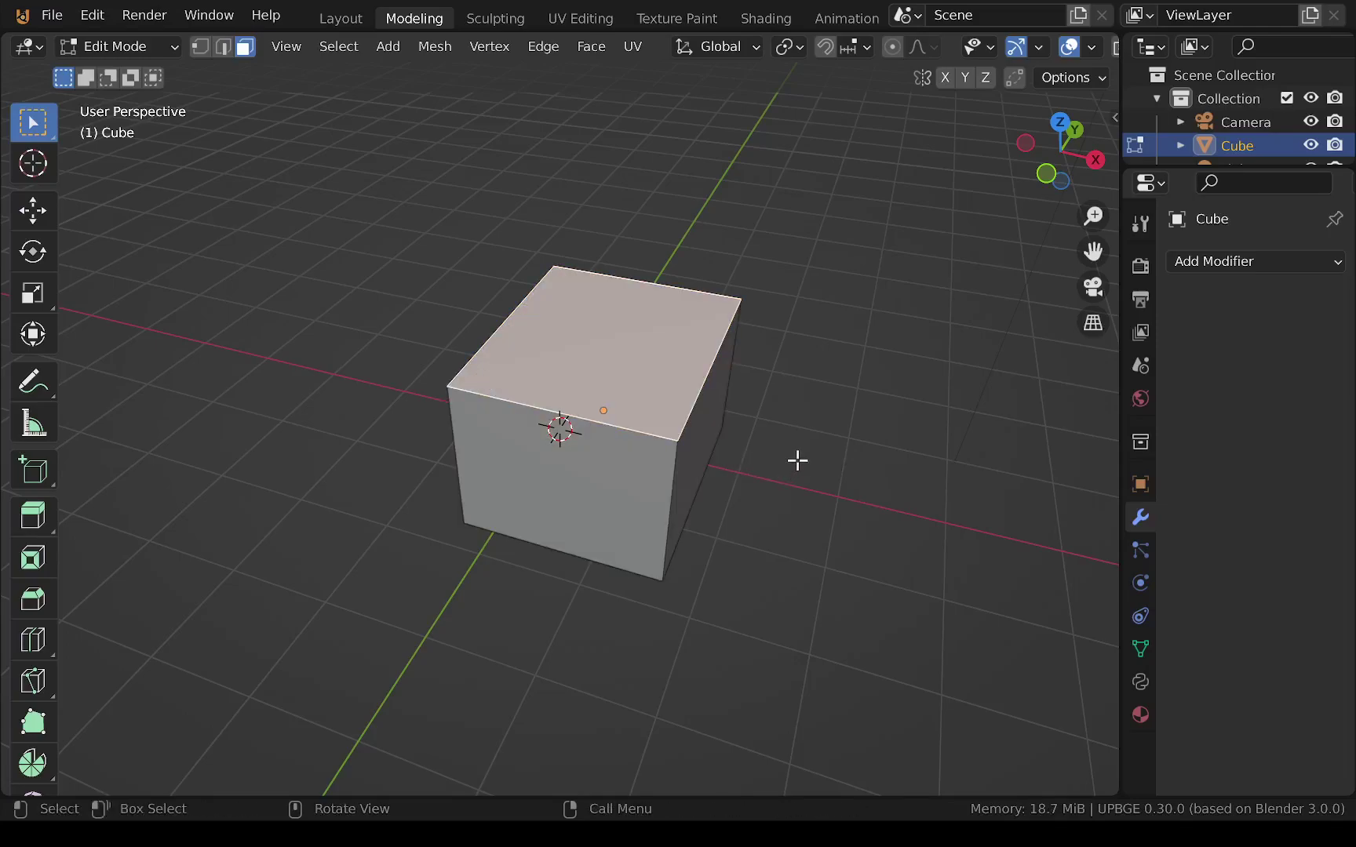
Add a loop cut running along X over the box and slide it toward the -Y side, at a factor of about 0.644
{"action": "middle_click_drag", "start_coordinate": [769, 391], "coordinate": [677, 409]}
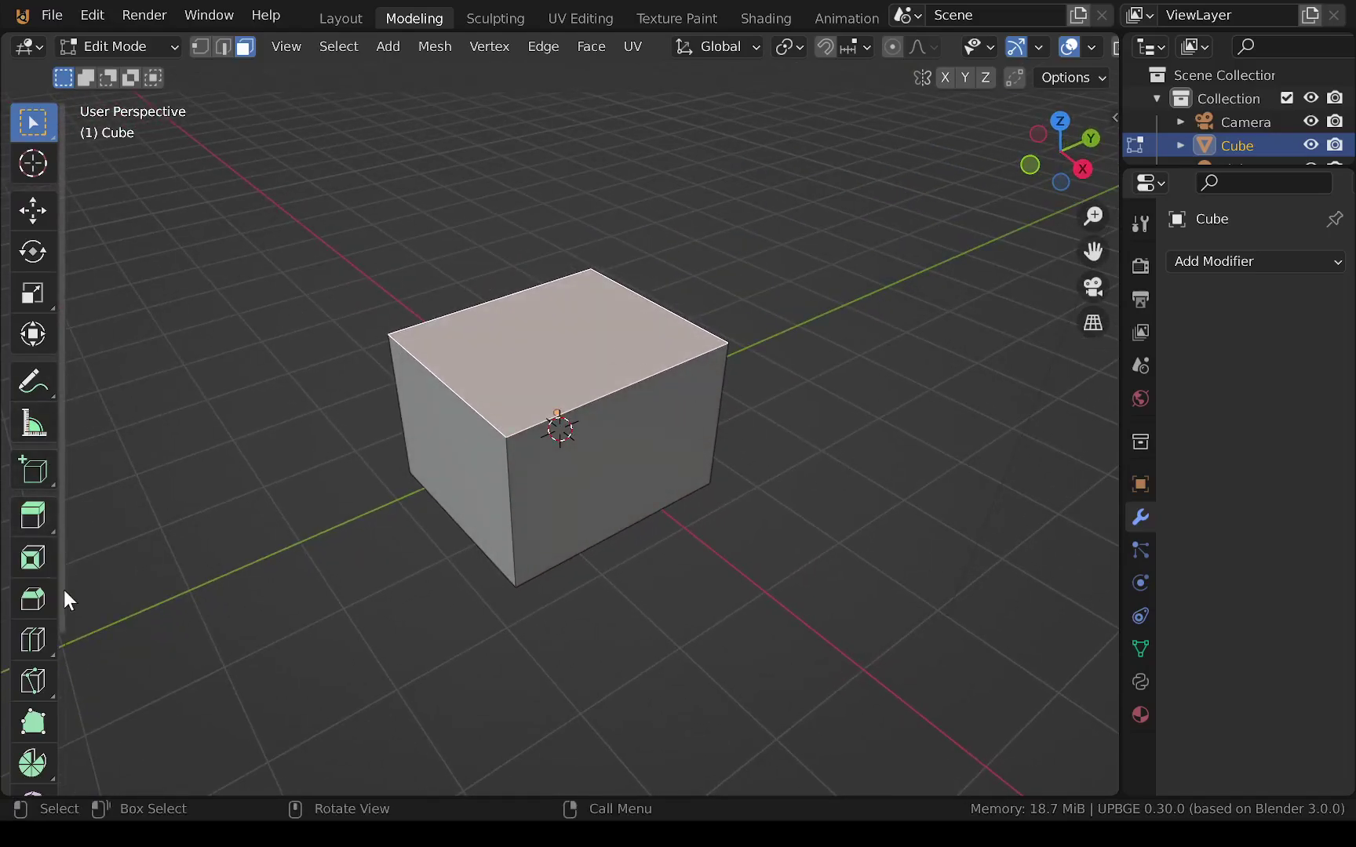
{"action": "left_click", "coordinate": [39, 639]}
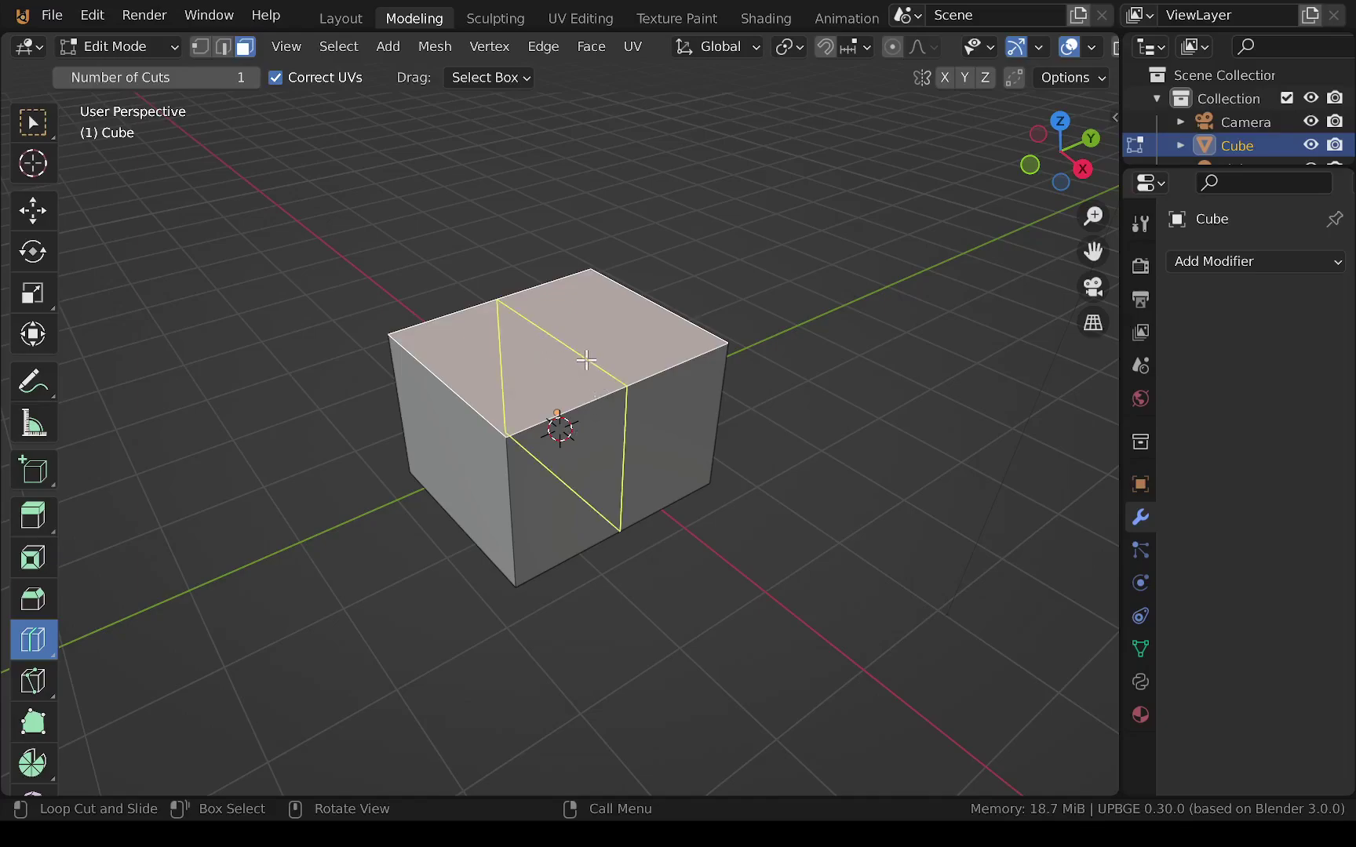
{"action": "left_click_drag", "start_coordinate": [587, 359], "coordinate": [507, 379]}
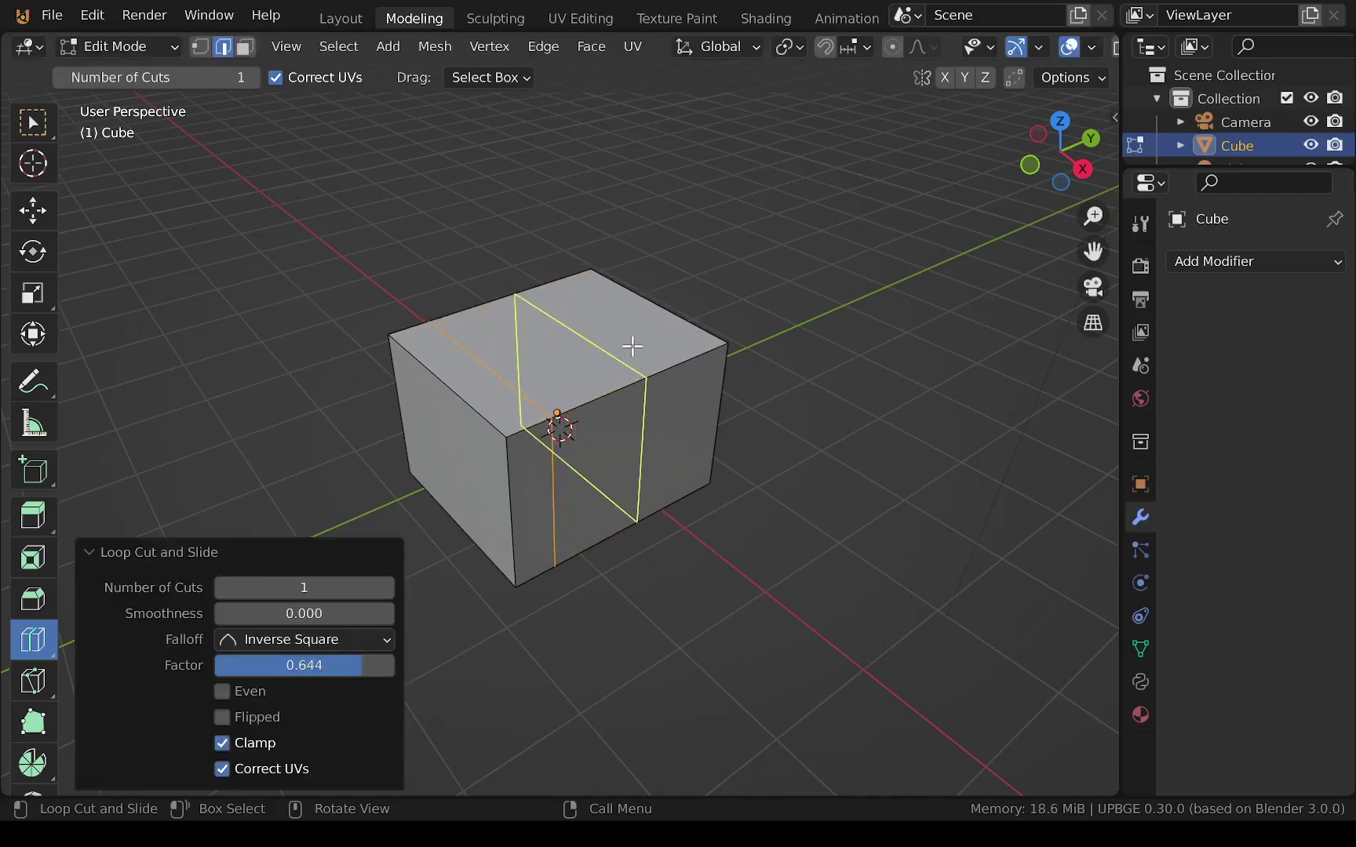
Add a second loop cut near the +Y side at a factor of about -0.608, and a centred loop cut running along Y
{"action": "key", "text": "g"}
{"action": "key", "text": "g"}
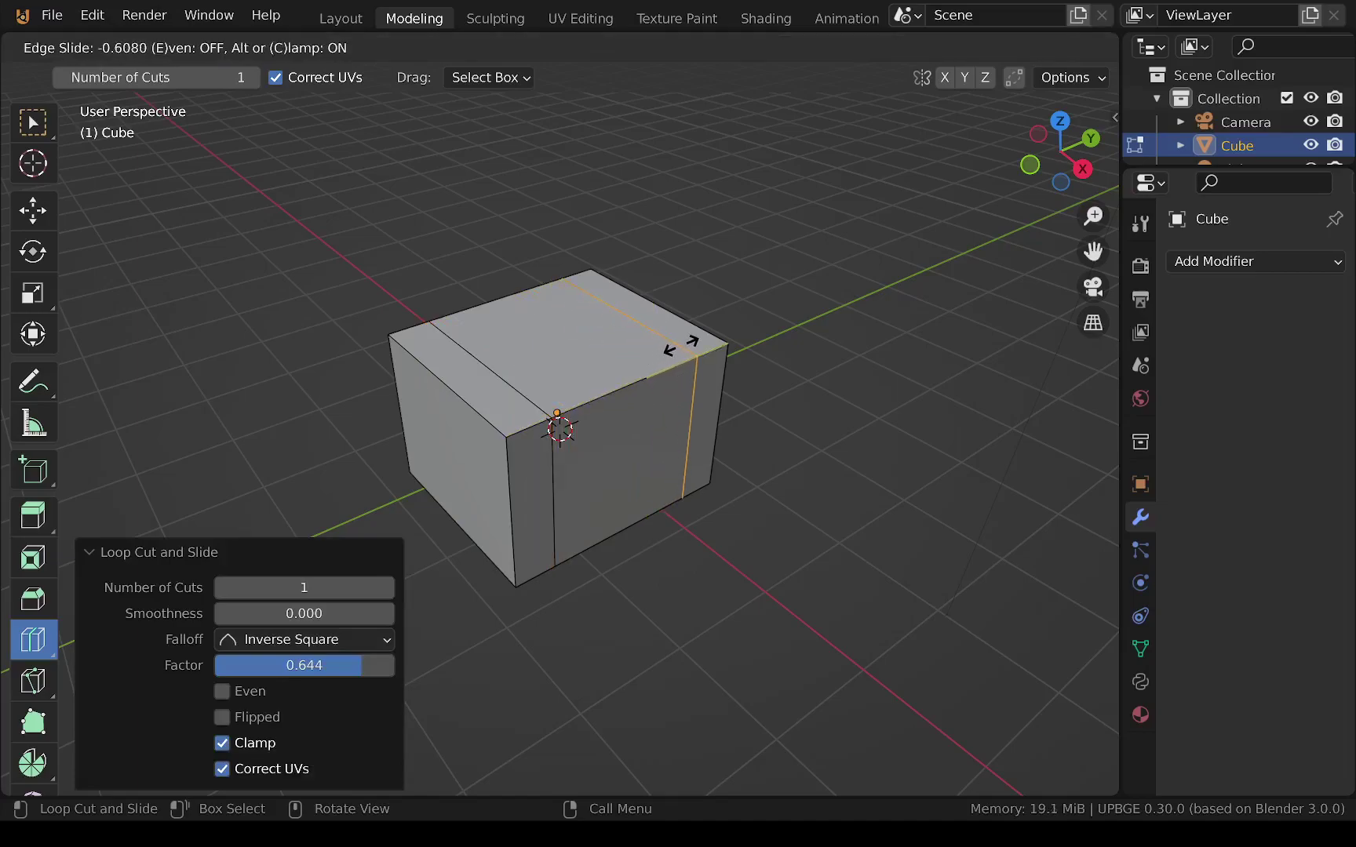
{"action": "left_click", "coordinate": [680, 345]}
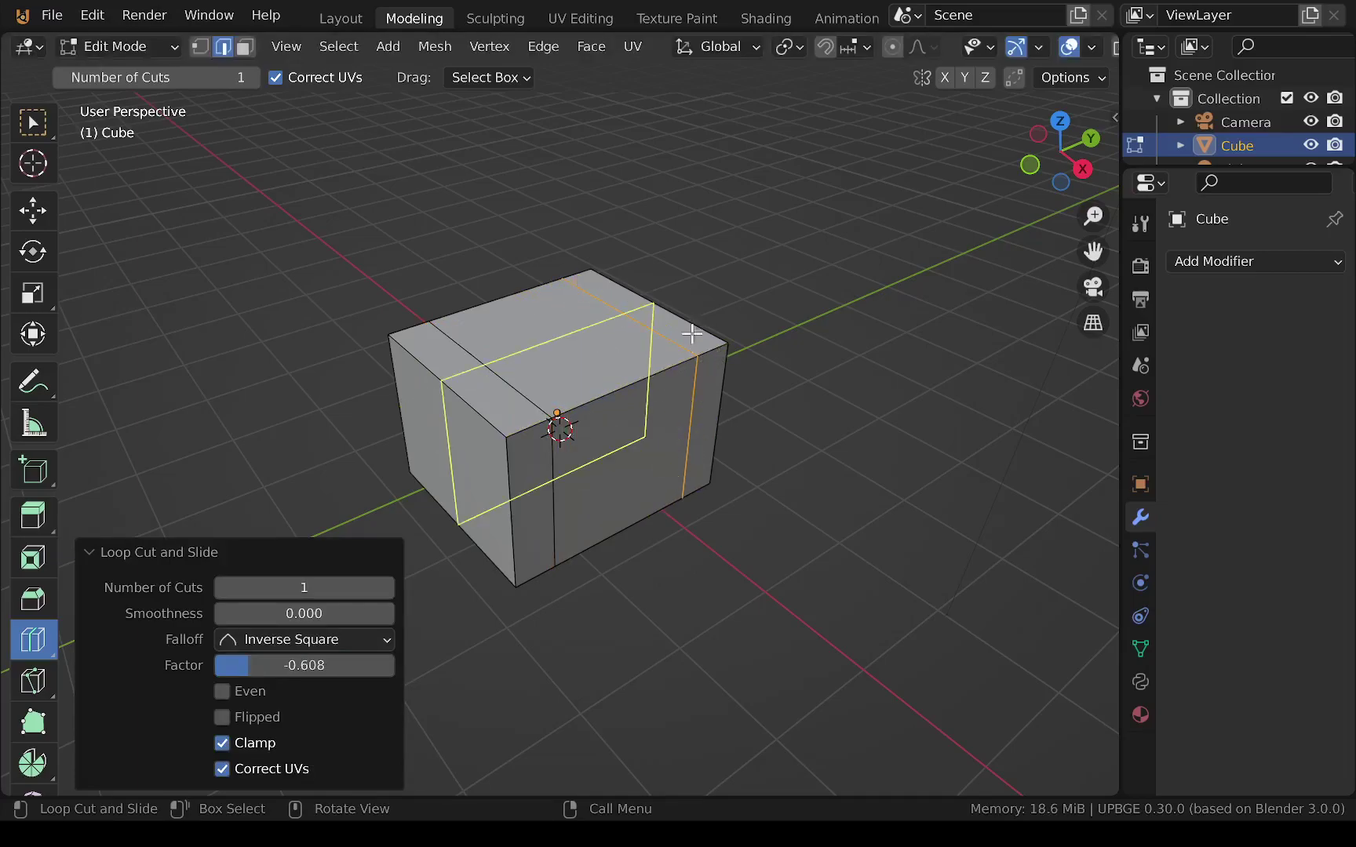
{"action": "left_click", "coordinate": [637, 329]}
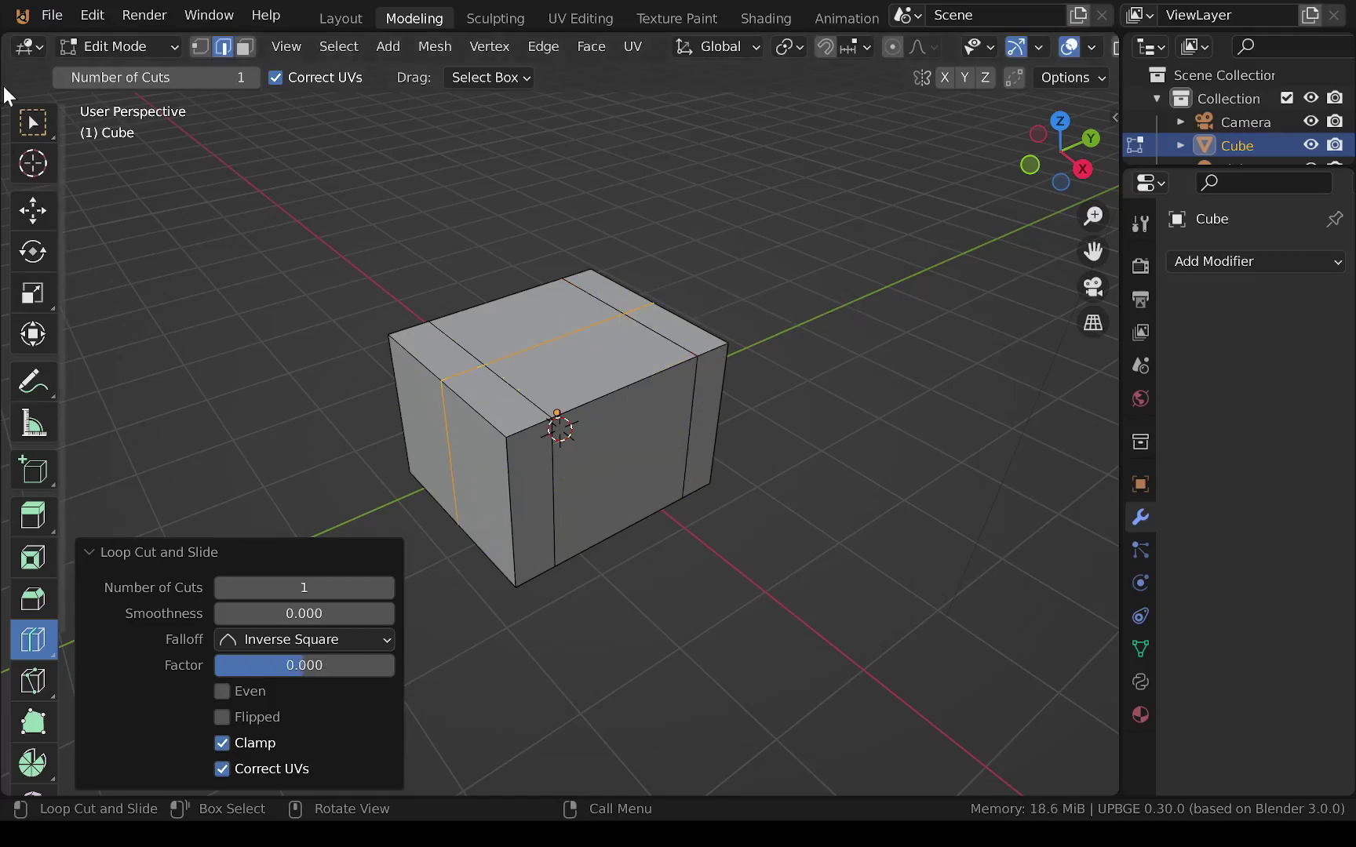
Select the two diagonally opposite corner faces of the box's top in face select mode and extrude them upward together
{"action": "left_click", "coordinate": [33, 122]}
{"action": "left_click", "coordinate": [447, 368]}
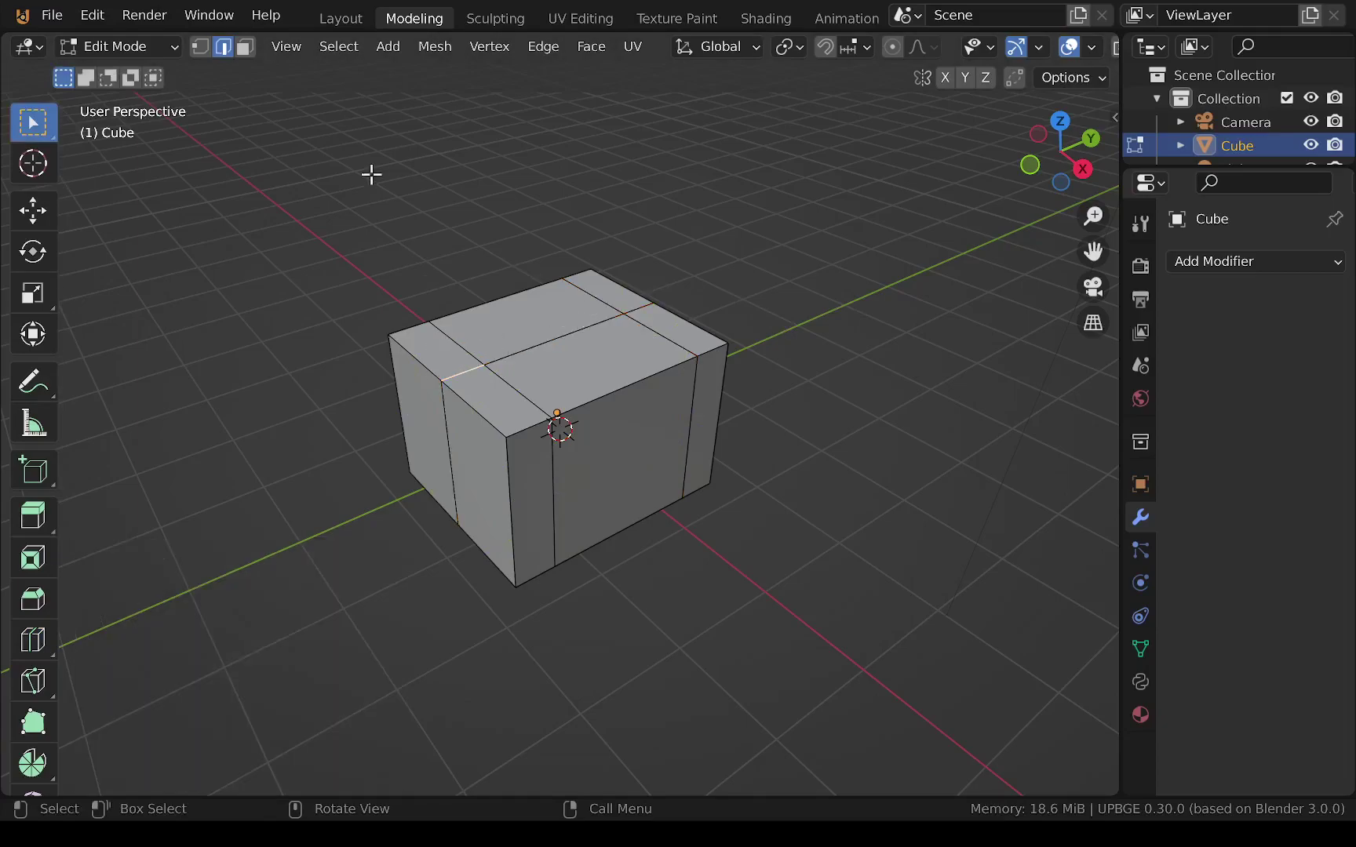
{"action": "left_click", "coordinate": [245, 48]}
{"action": "left_click", "coordinate": [461, 366]}
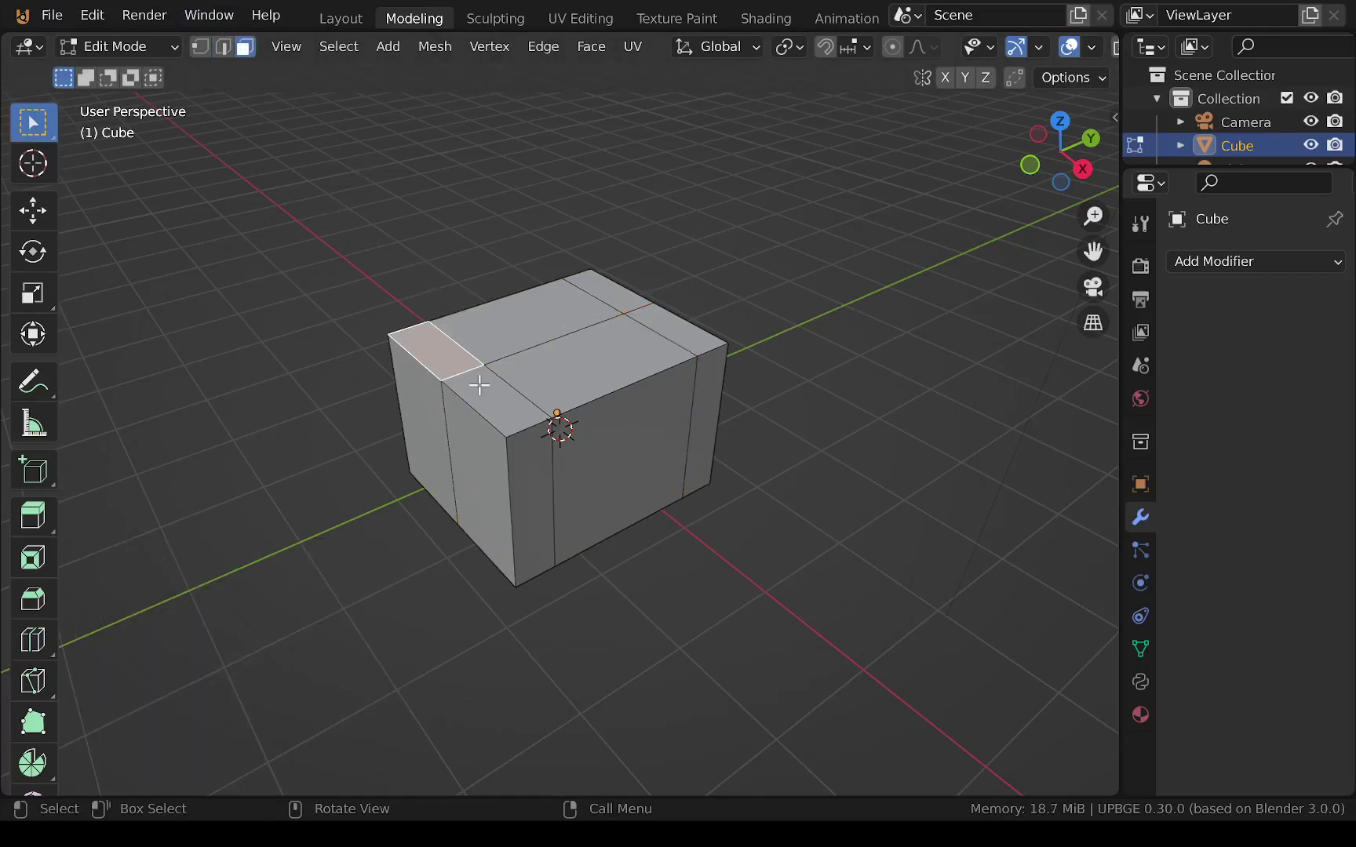
{"action": "left_click", "coordinate": [678, 330], "text": "ctrl"}
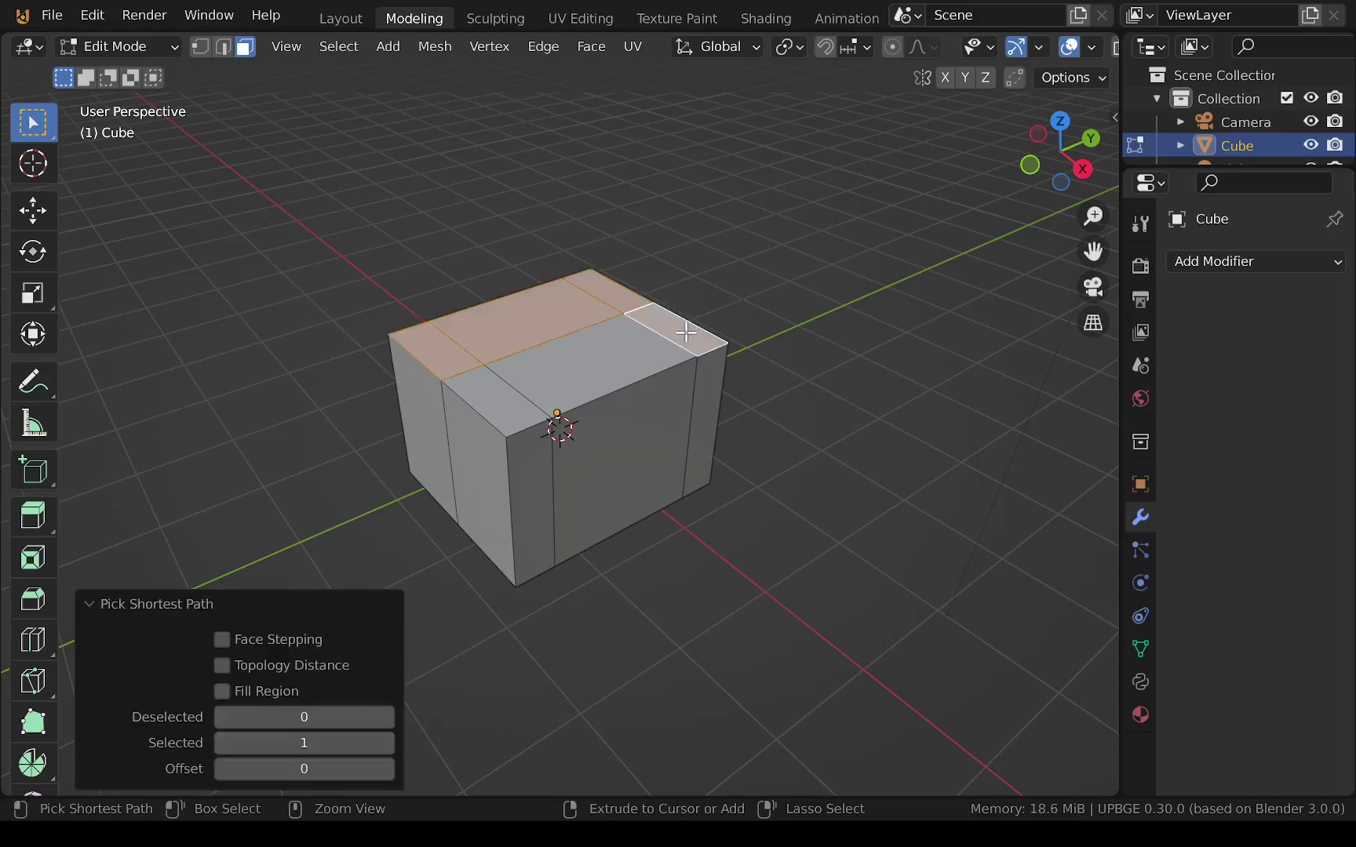
{"action": "left_click", "coordinate": [599, 369]}
{"action": "left_click", "coordinate": [433, 345]}
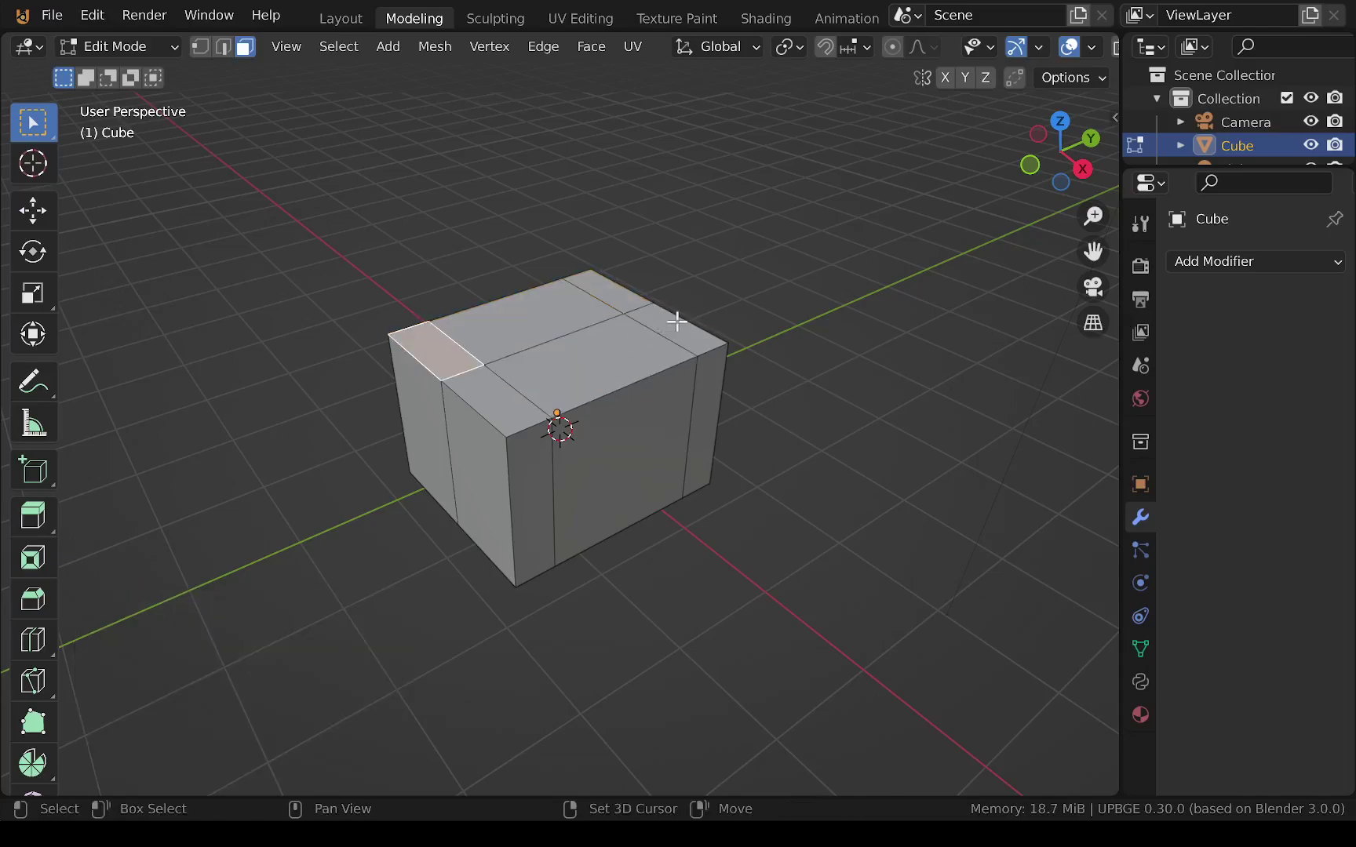
{"action": "left_click", "coordinate": [678, 321], "text": "shift"}
{"action": "key", "text": "e"}
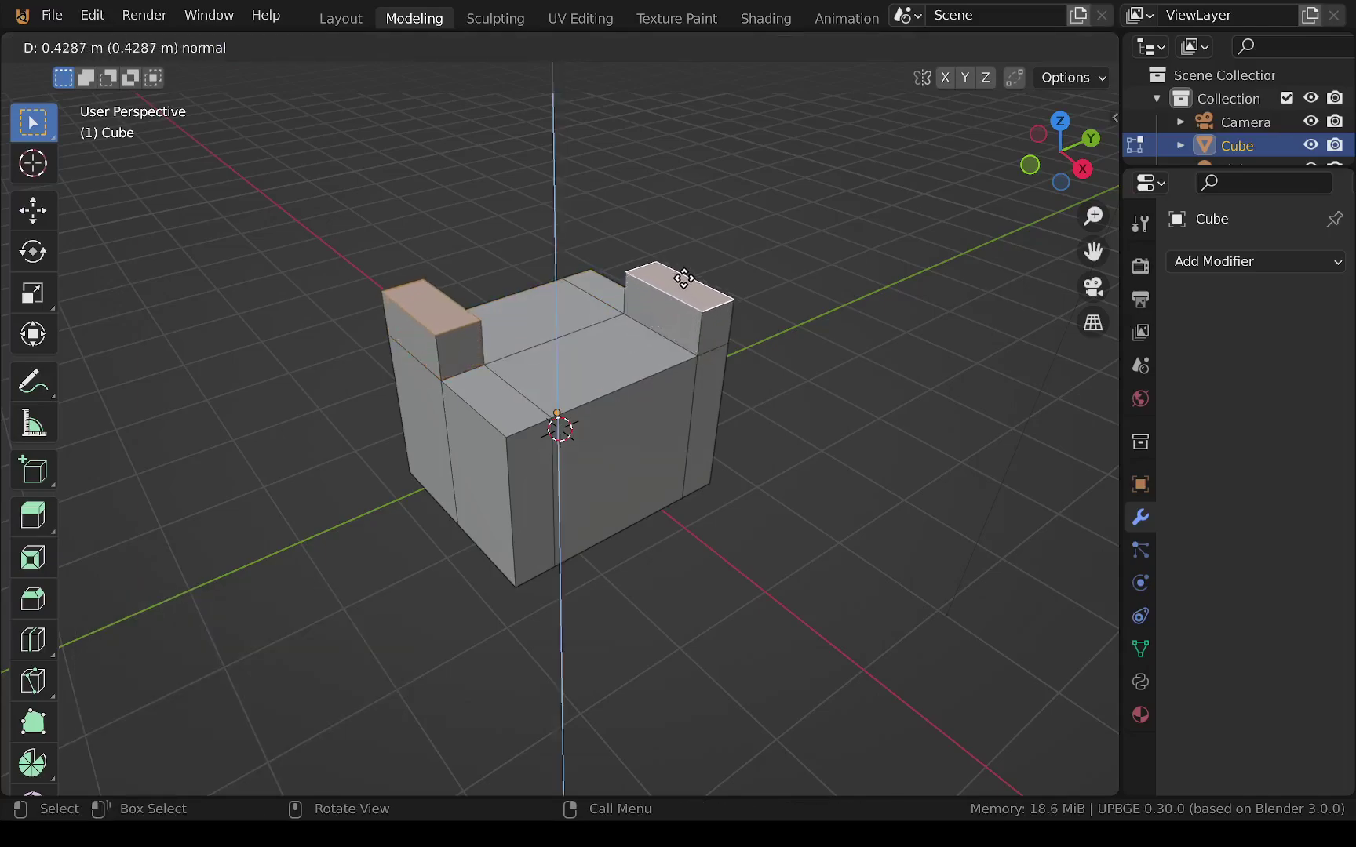
{"action": "left_click", "coordinate": [684, 263]}
Undo the corner extrusion and all the loop cuts, back to the plain box with its top face selected
{"action": "key", "text": "ctrl+z"}
{"action": "key", "text": "ctrl+z"}
{"action": "key", "text": "ctrl+z"}
{"action": "key", "text": "ctrl+z"}
{"action": "key", "text": "ctrl+z"}
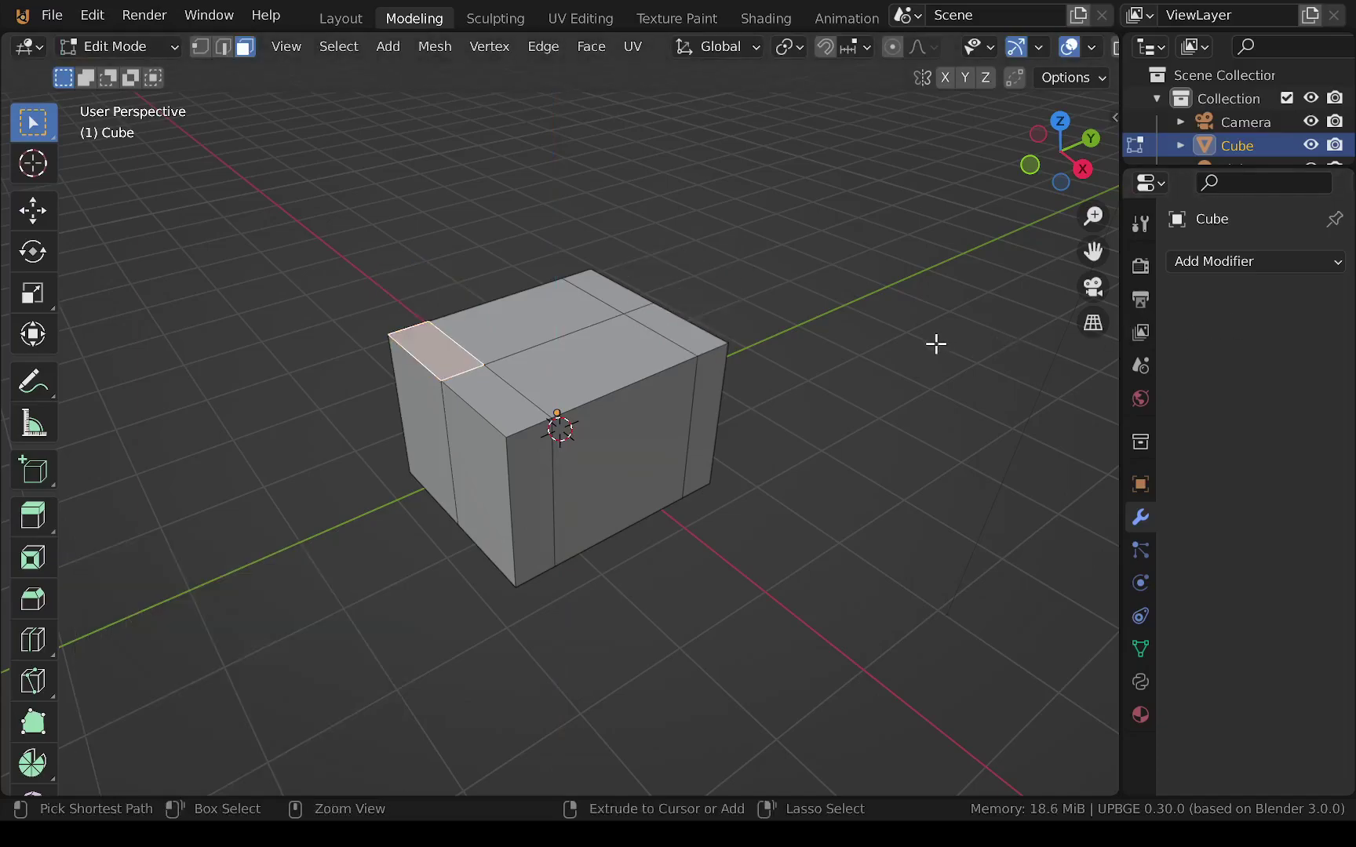
{"action": "key", "text": "ctrl+z"}
{"action": "key", "text": "ctrl+z"}
{"action": "key", "text": "ctrl+z"}
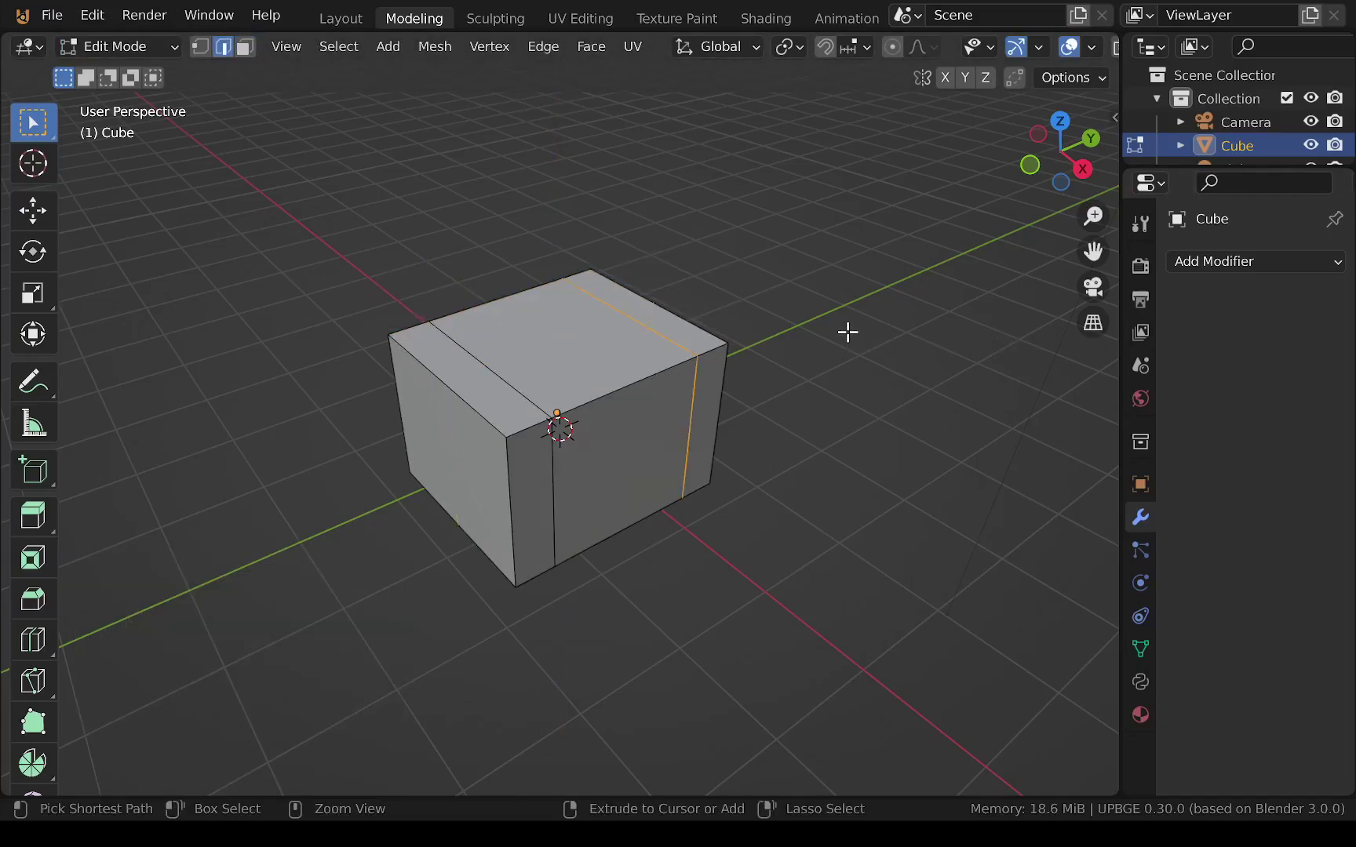
{"action": "left_click", "coordinate": [527, 310]}
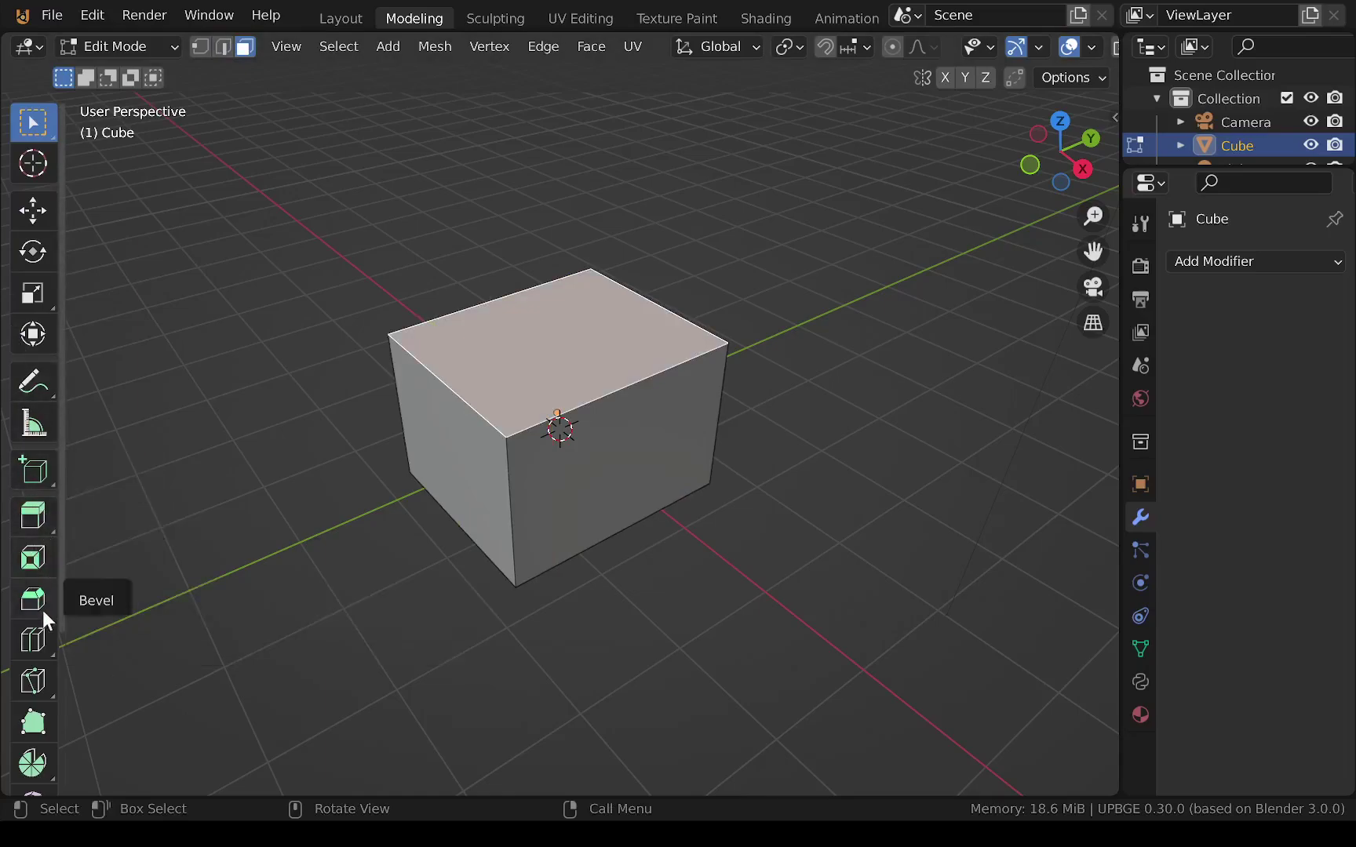
Add four evenly spaced loop cuts running along X, and two along Y slid toward opposite sides at factors of about 0.514 and -0.463
{"action": "left_click", "coordinate": [33, 639]}
{"action": "left_click_drag", "start_coordinate": [643, 380], "coordinate": [590, 381]}
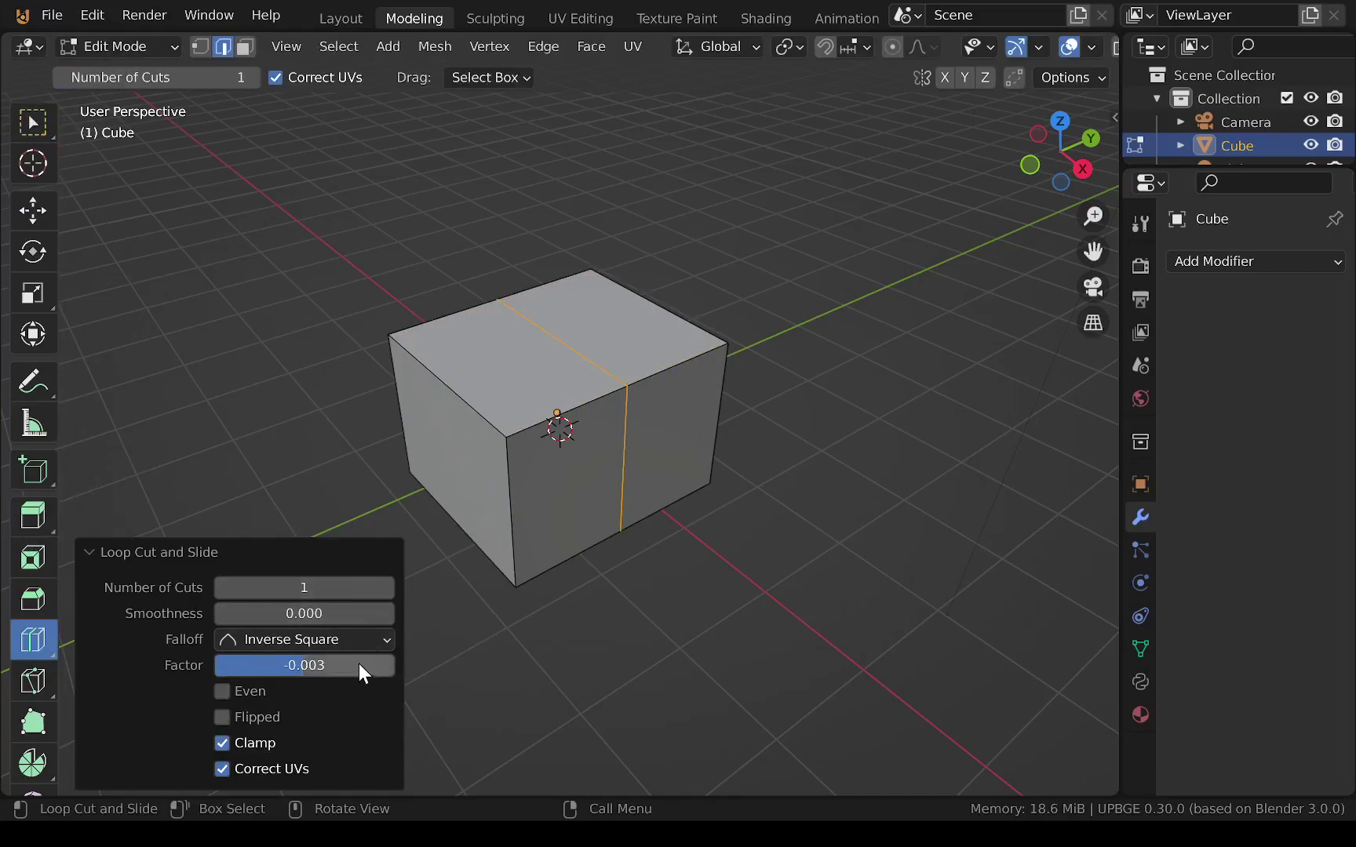
{"action": "left_click", "coordinate": [384, 588]}
{"action": "left_click", "coordinate": [384, 587]}
{"action": "left_click", "coordinate": [385, 588]}
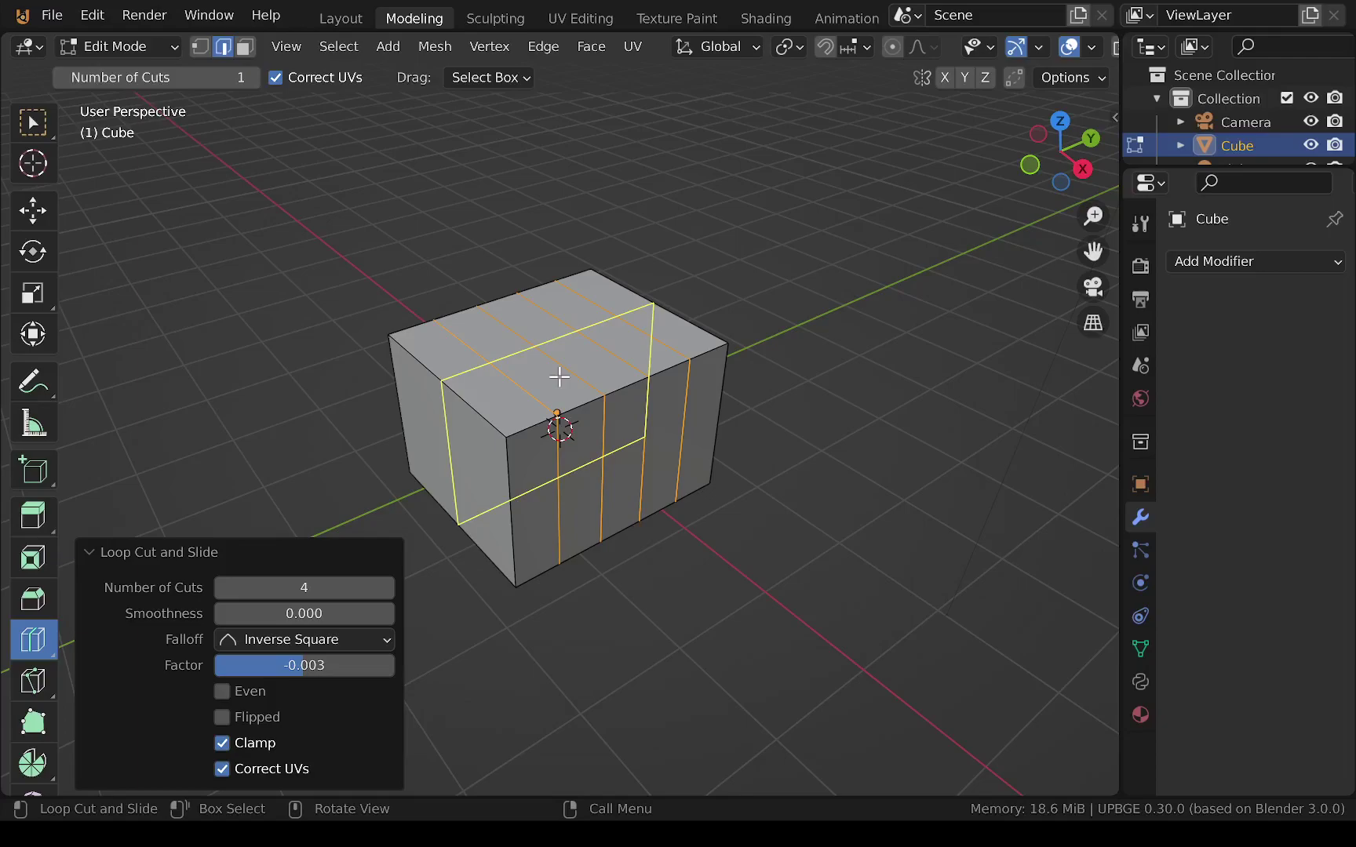
{"action": "left_click_drag", "start_coordinate": [559, 375], "coordinate": [527, 350]}
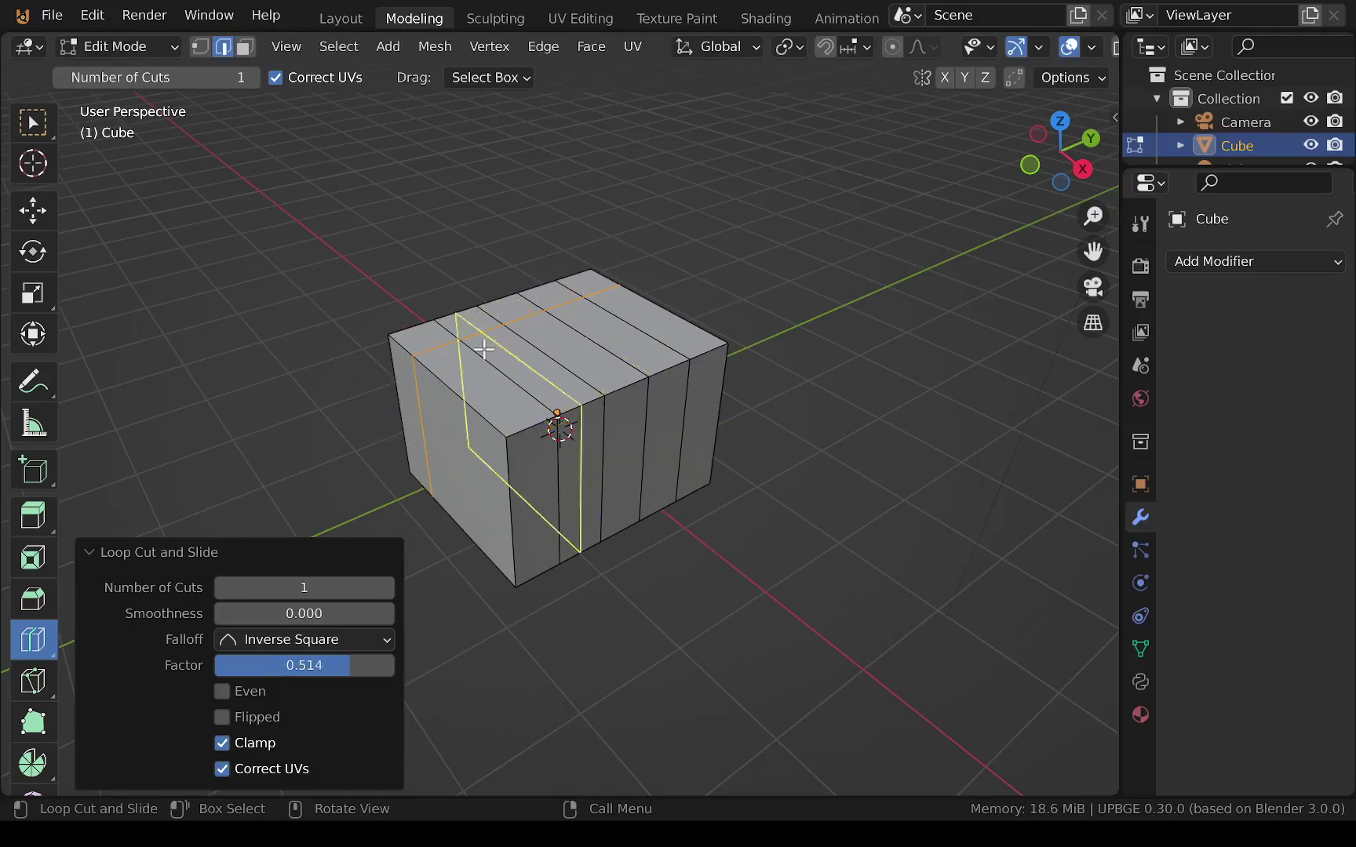
{"action": "left_click_drag", "start_coordinate": [593, 358], "coordinate": [606, 367]}
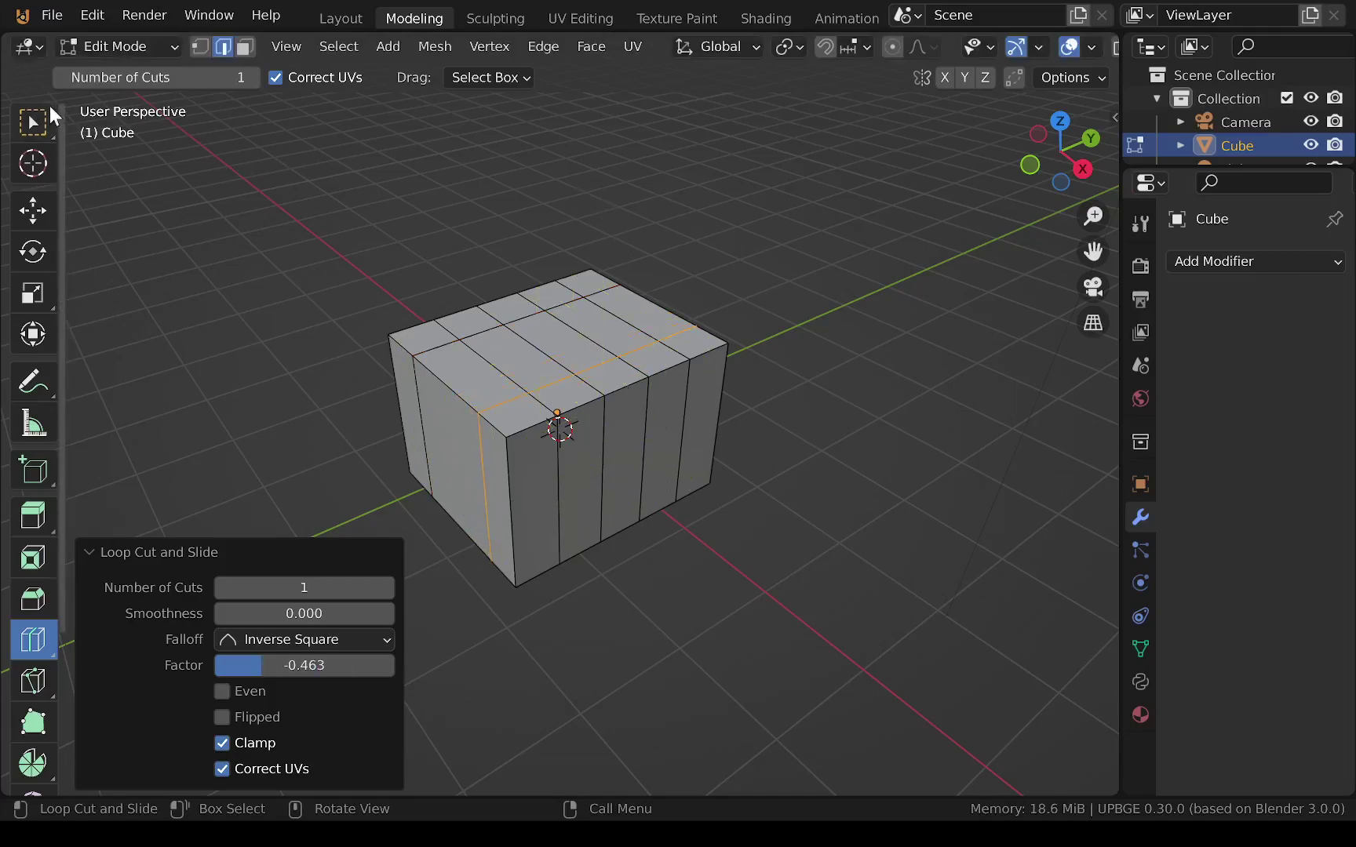
Subdivide the wide middle face on the box's -Y side with one cut, and clear the selection
{"action": "left_click", "coordinate": [32, 122]}
{"action": "left_click", "coordinate": [453, 436]}
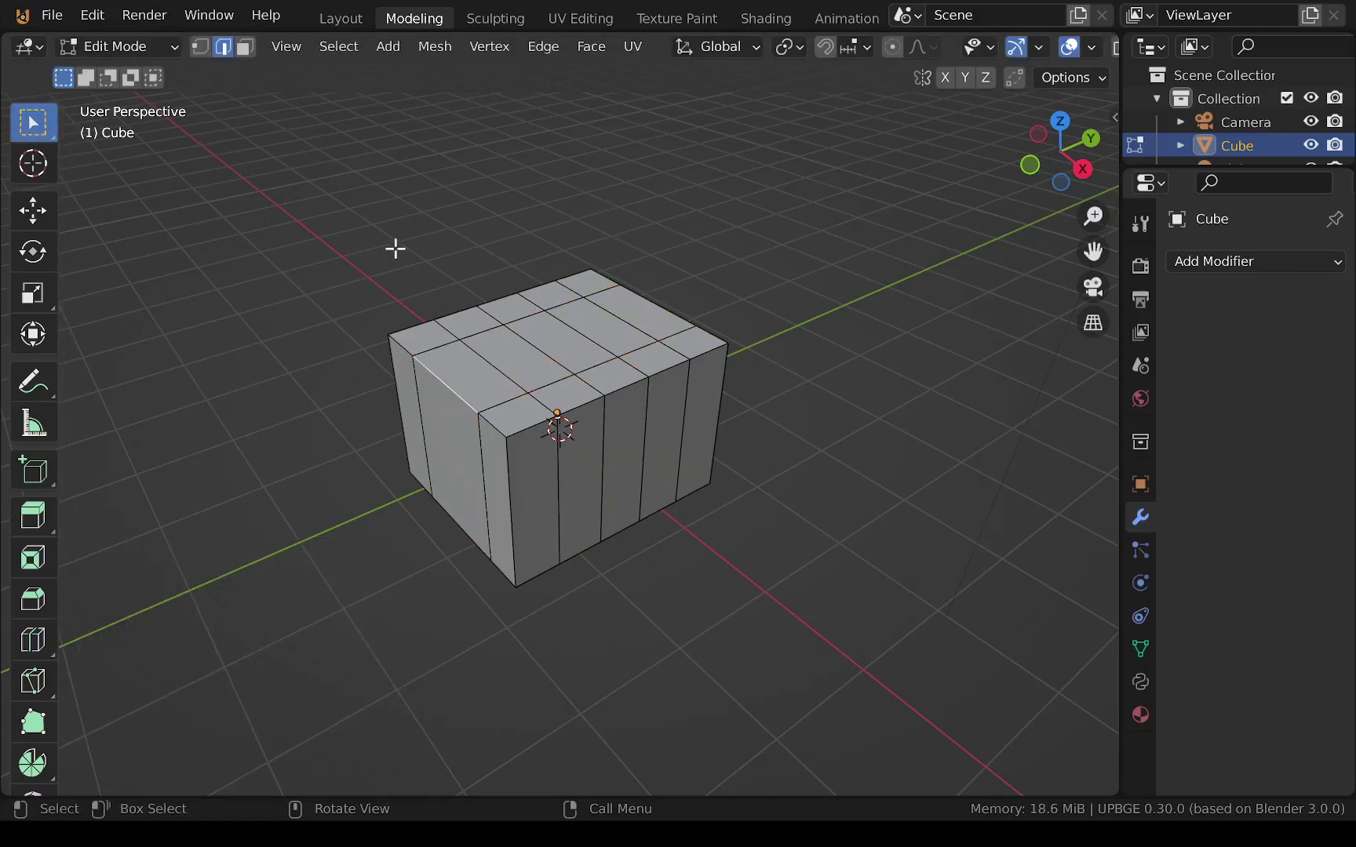
{"action": "left_click", "coordinate": [243, 48]}
{"action": "left_click", "coordinate": [455, 461]}
{"action": "right_click", "coordinate": [455, 461]}
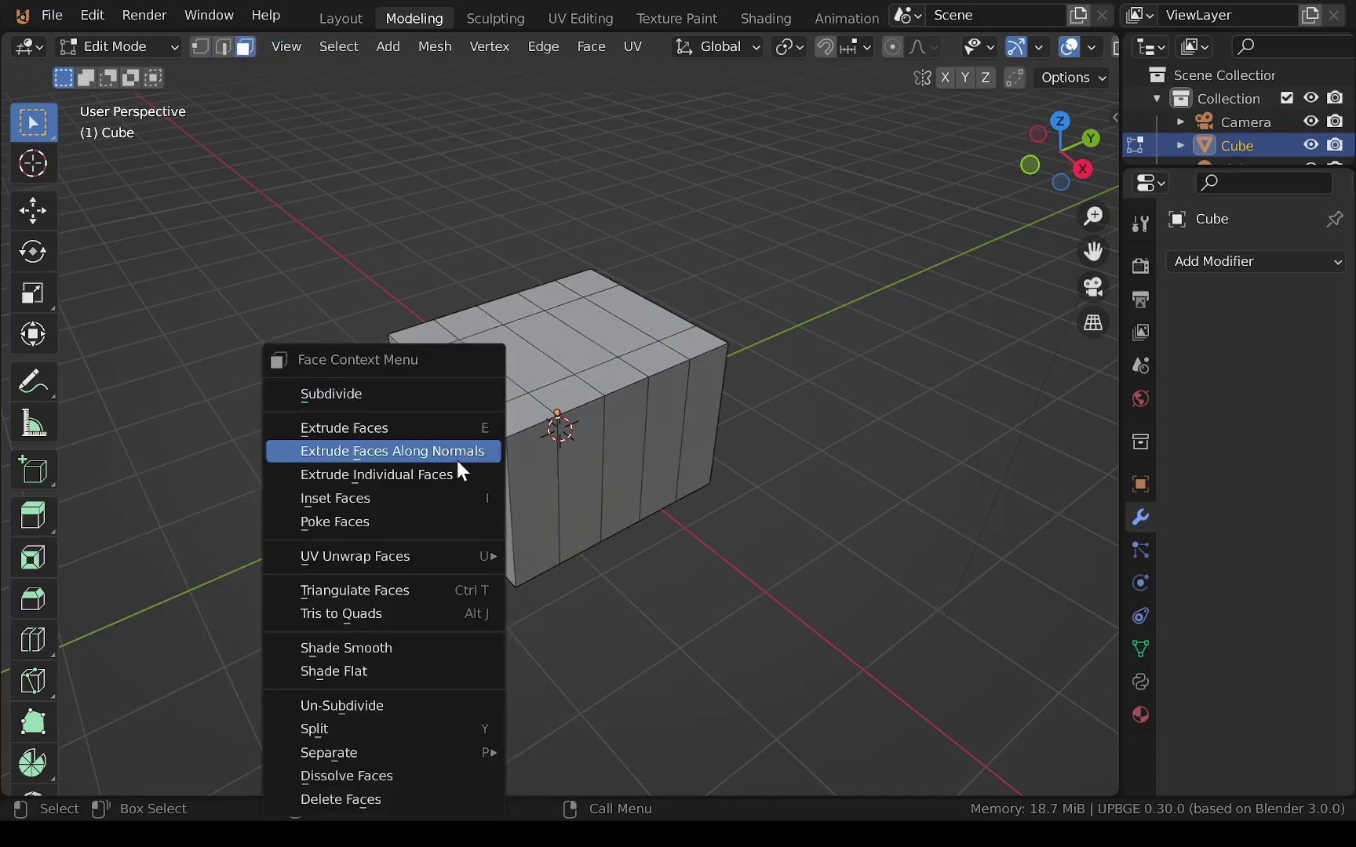
{"action": "left_click", "coordinate": [413, 394]}
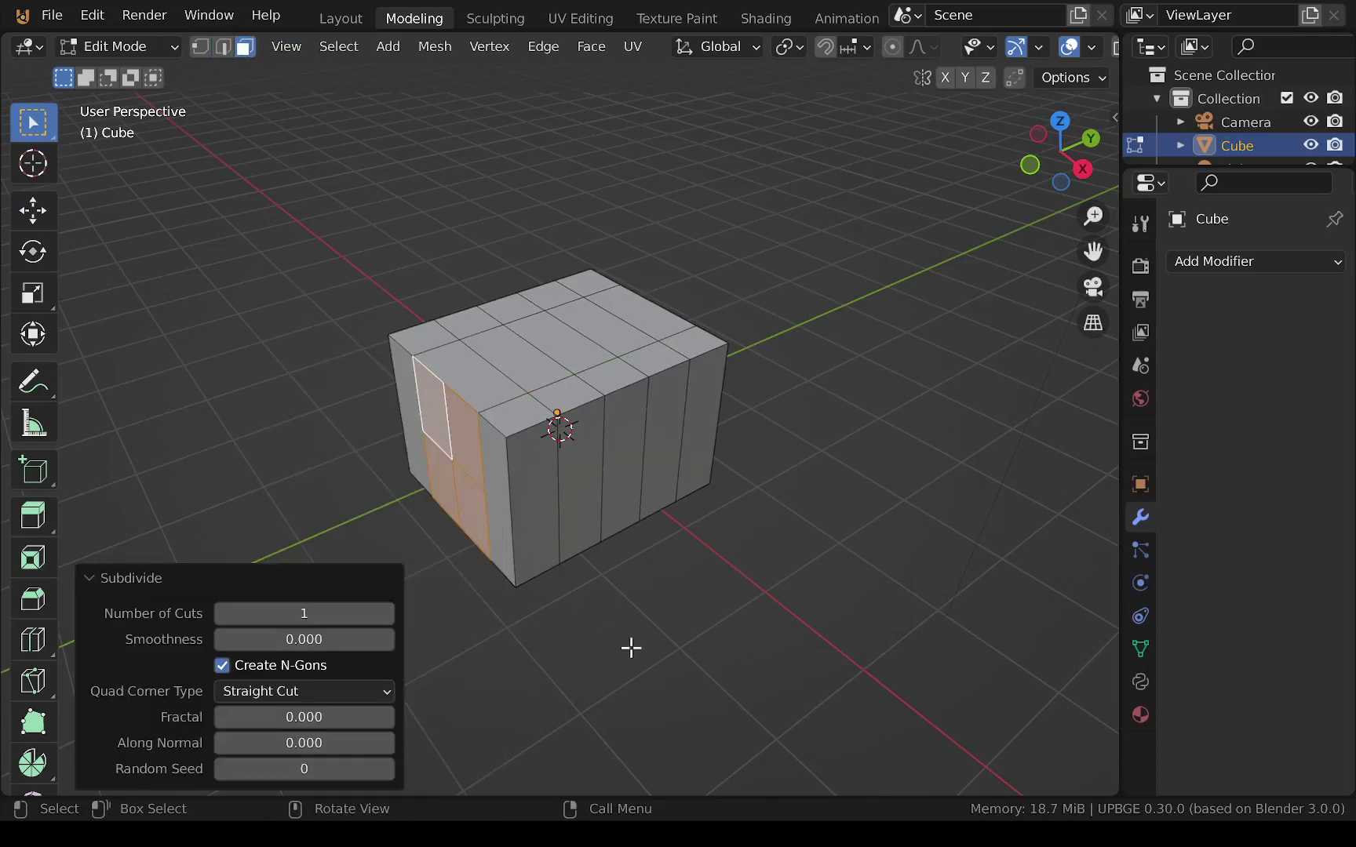
{"action": "left_click", "coordinate": [597, 620]}
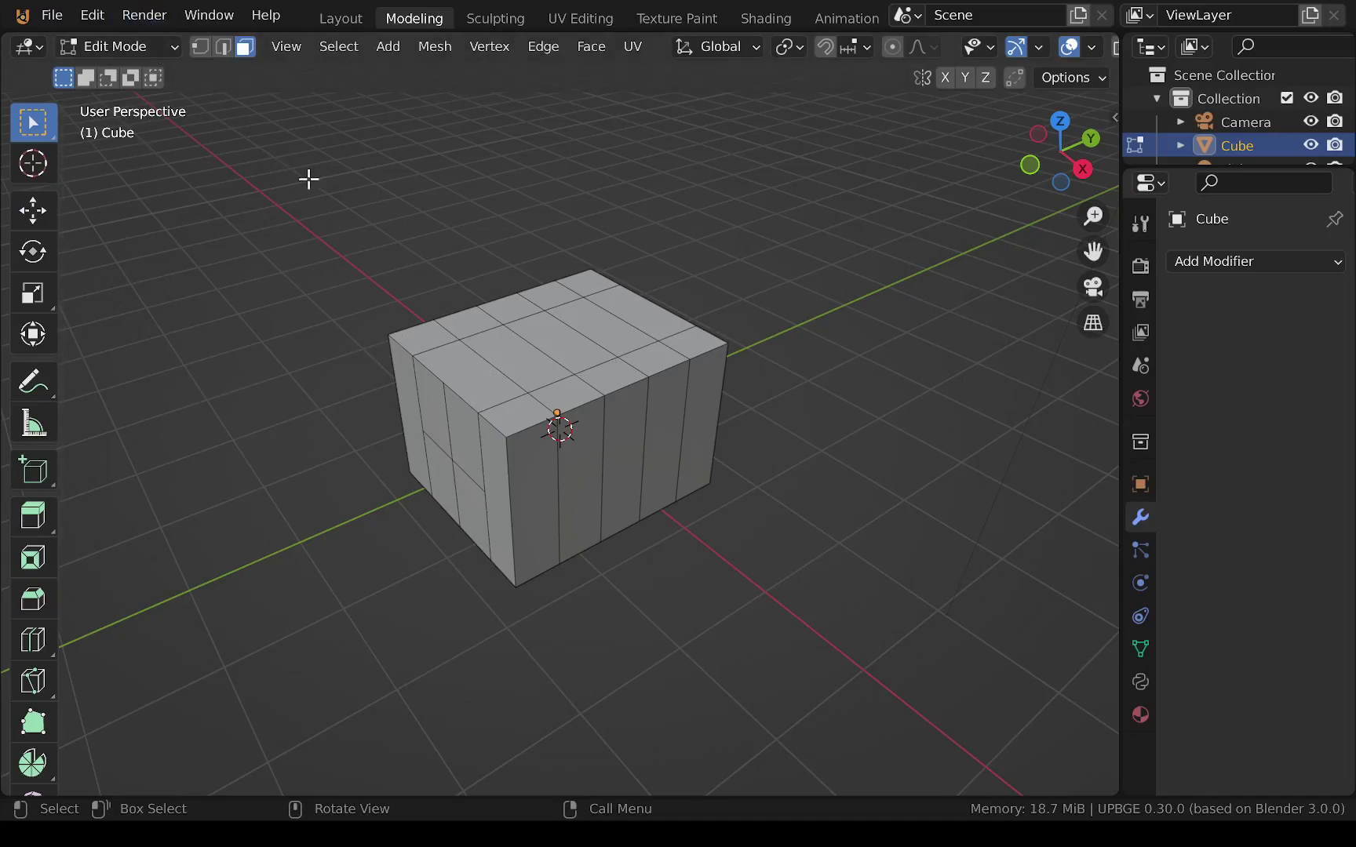
Return to Object Mode and delete the box
{"action": "key", "text": "Tab"}
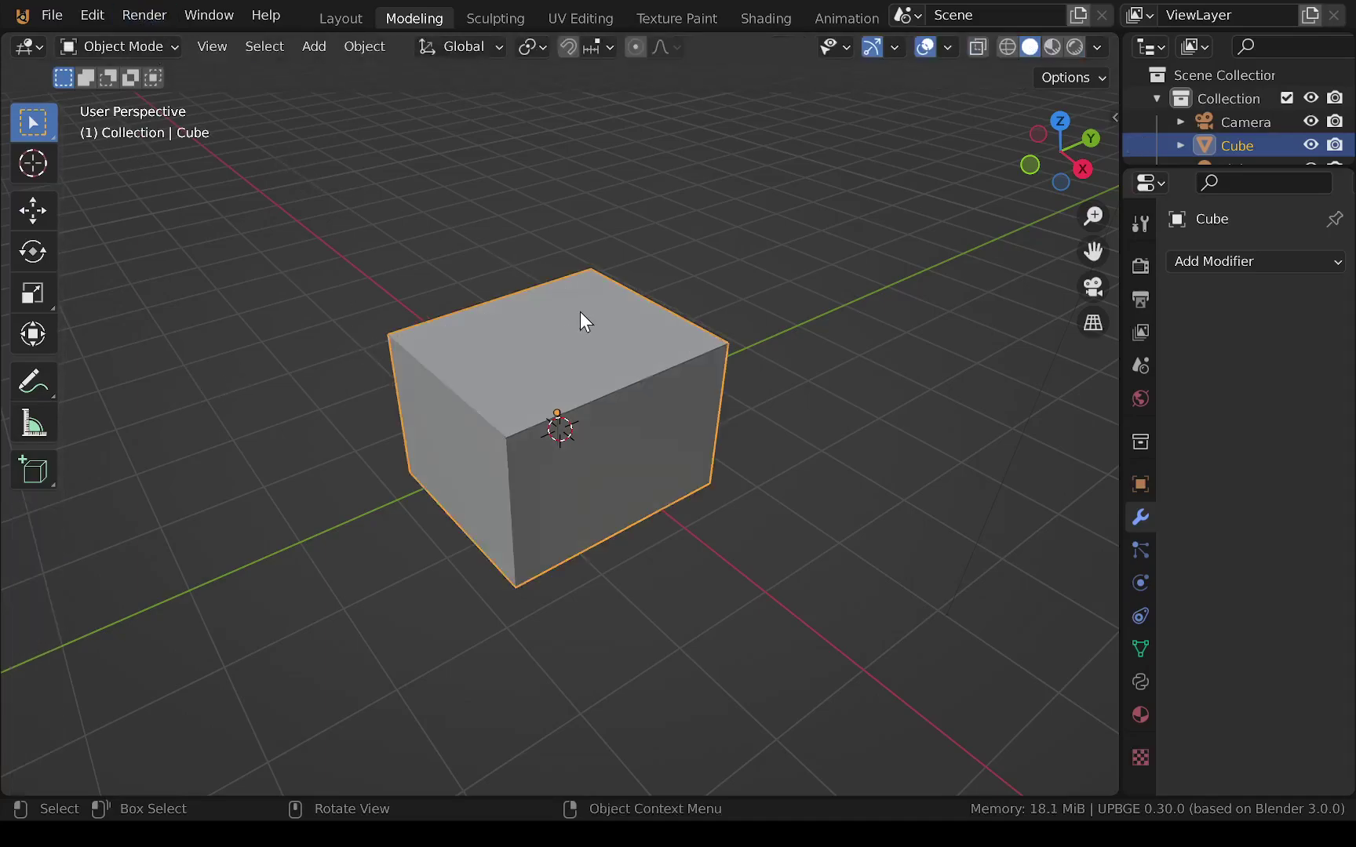
{"action": "key", "text": "x"}
{"action": "left_click", "coordinate": [463, 320]}
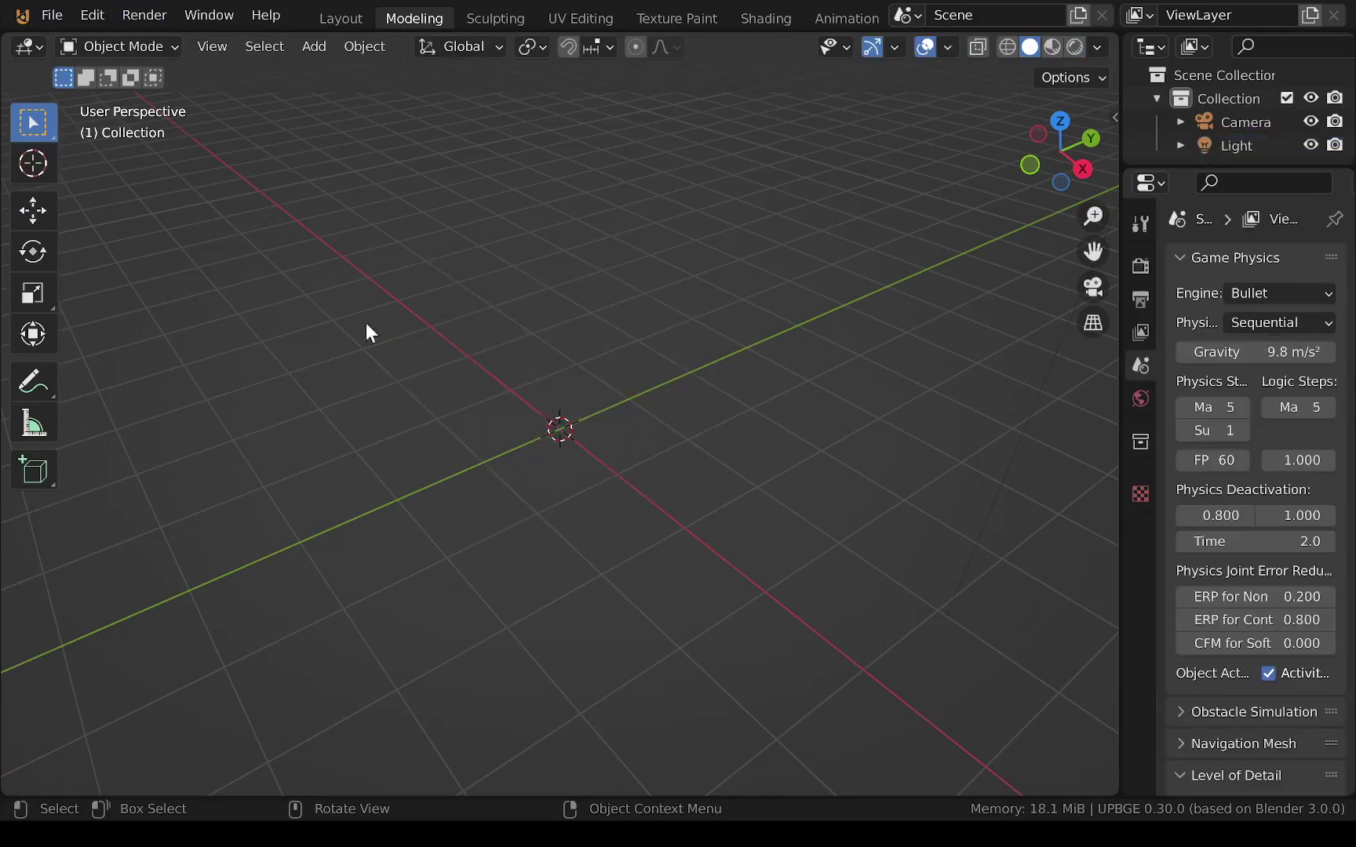
Add a 32-vertex cone on the ground plane, centred at about X 0.721 m, Y -0.335 m and Z 1.4 m
{"action": "left_click", "coordinate": [42, 461]}
{"action": "left_click", "coordinate": [146, 531]}
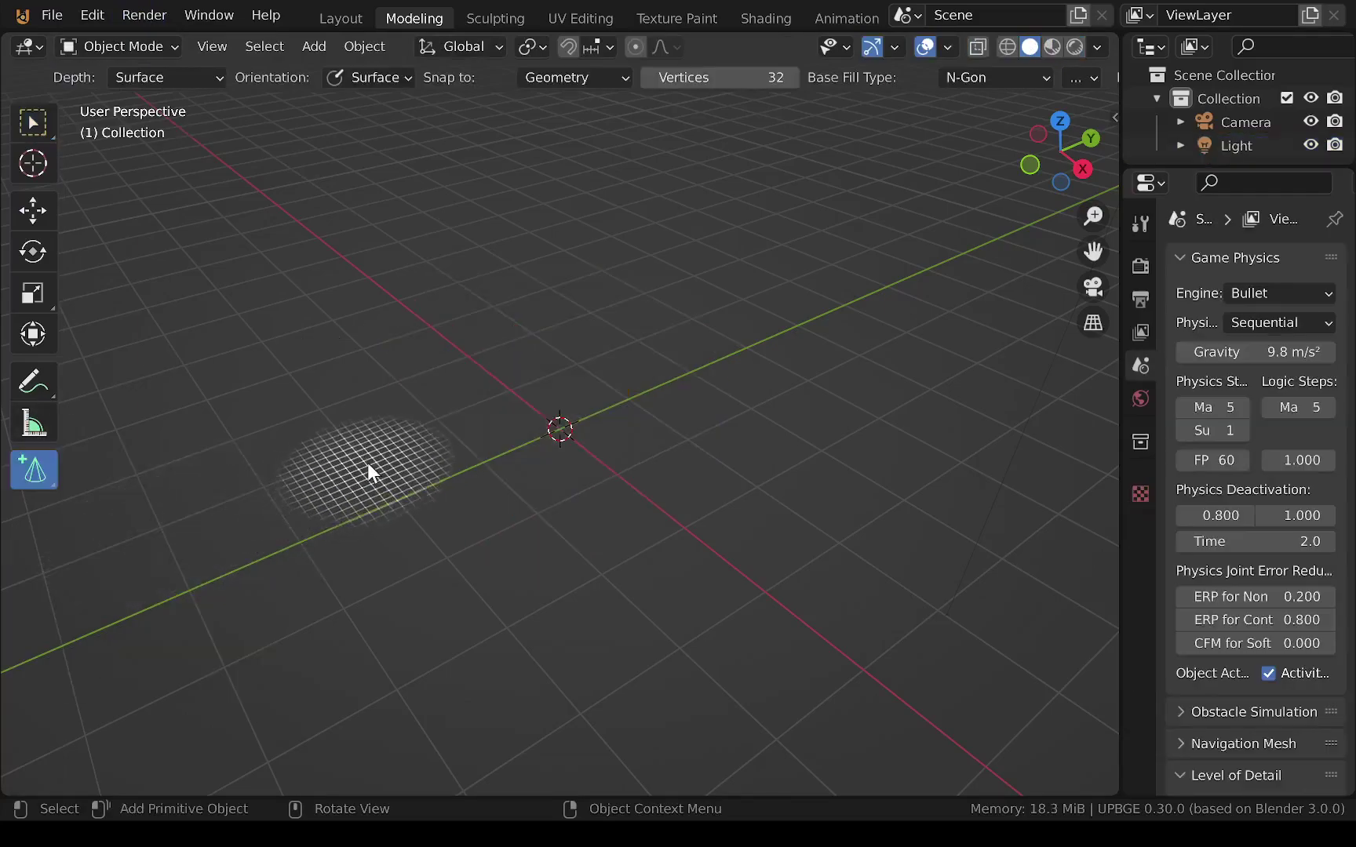
{"action": "left_click_drag", "start_coordinate": [388, 452], "coordinate": [792, 502]}
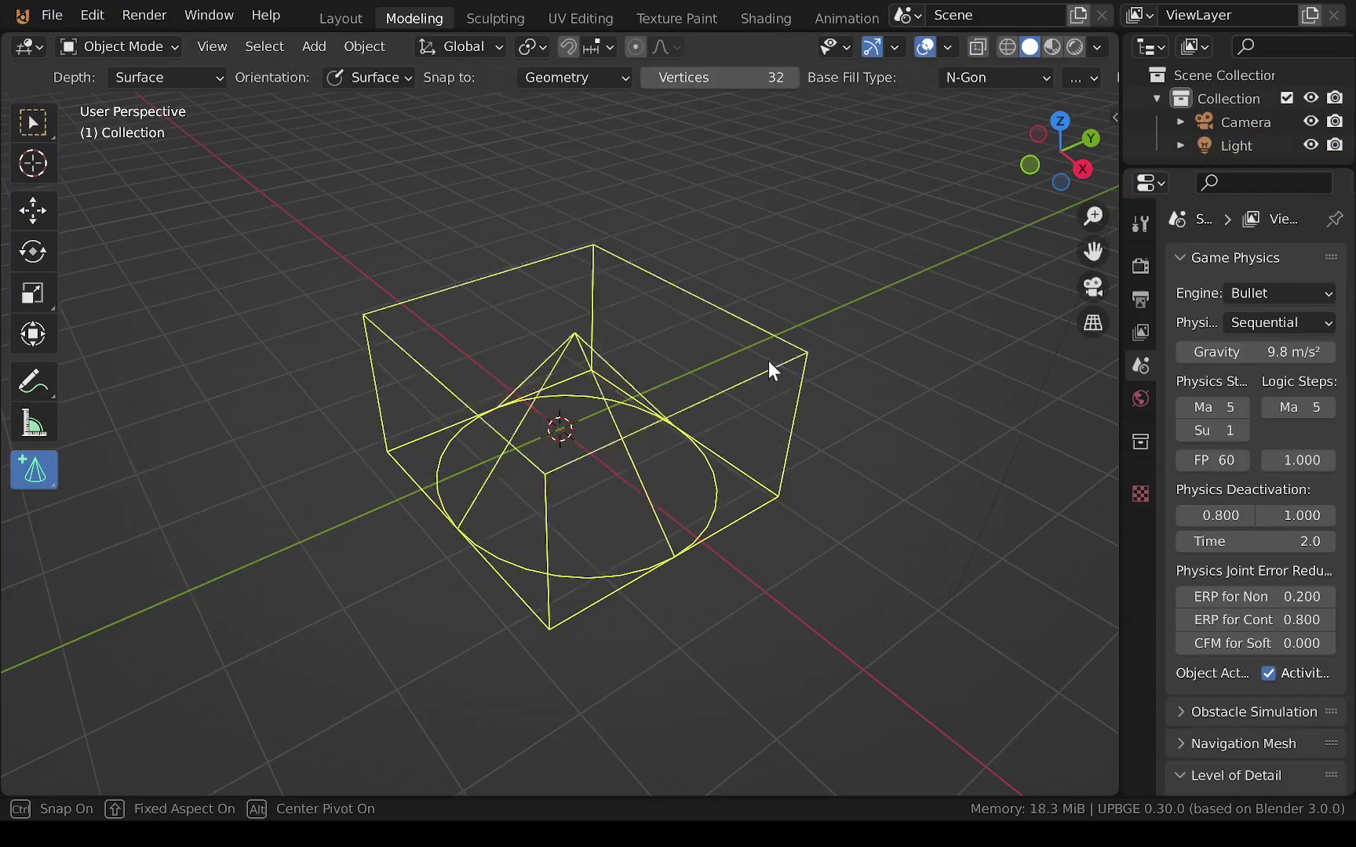
{"action": "left_click", "coordinate": [745, 230]}
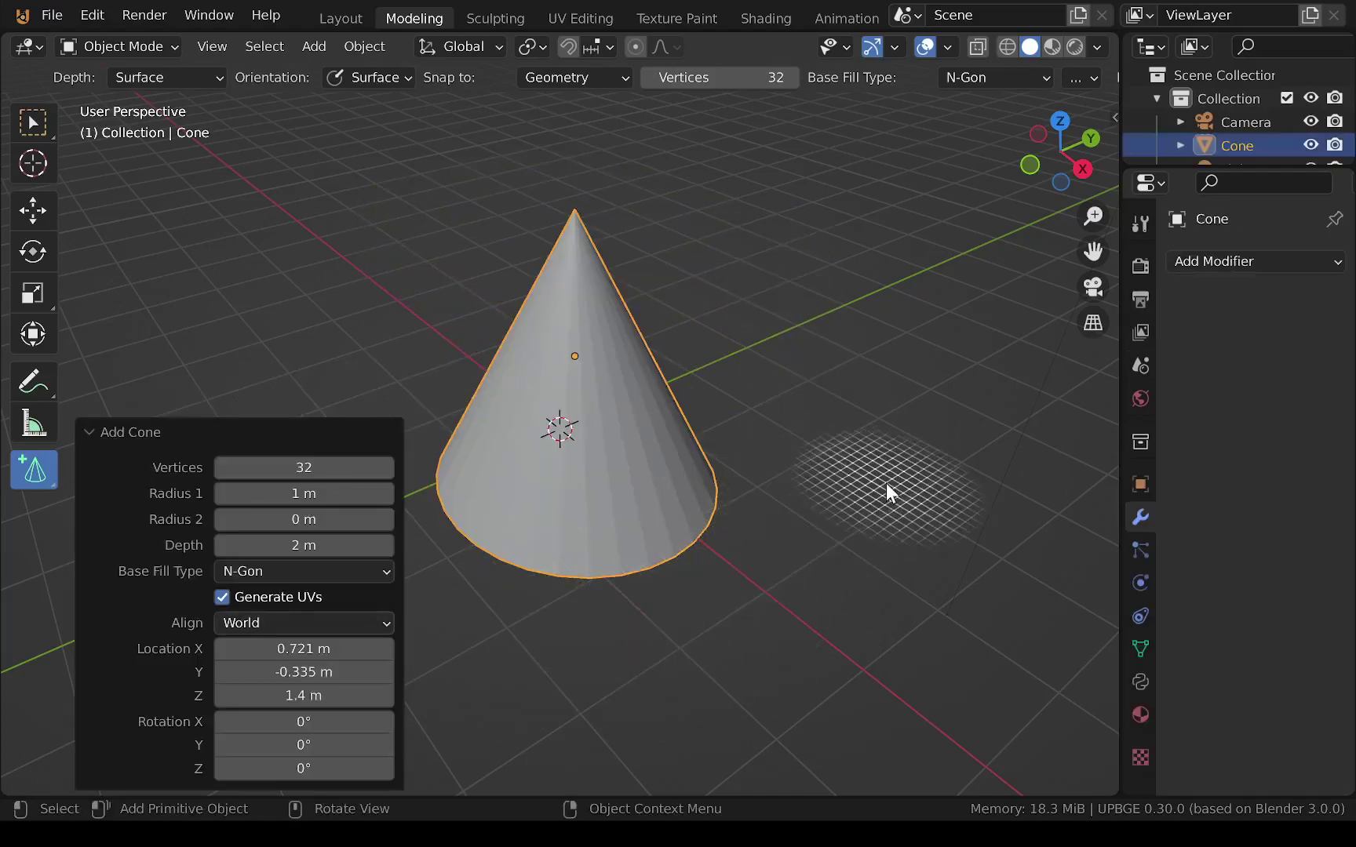
Show the scene statistics in the status bar
{"action": "right_click", "coordinate": [875, 816]}
{"action": "left_click", "coordinate": [844, 752]}
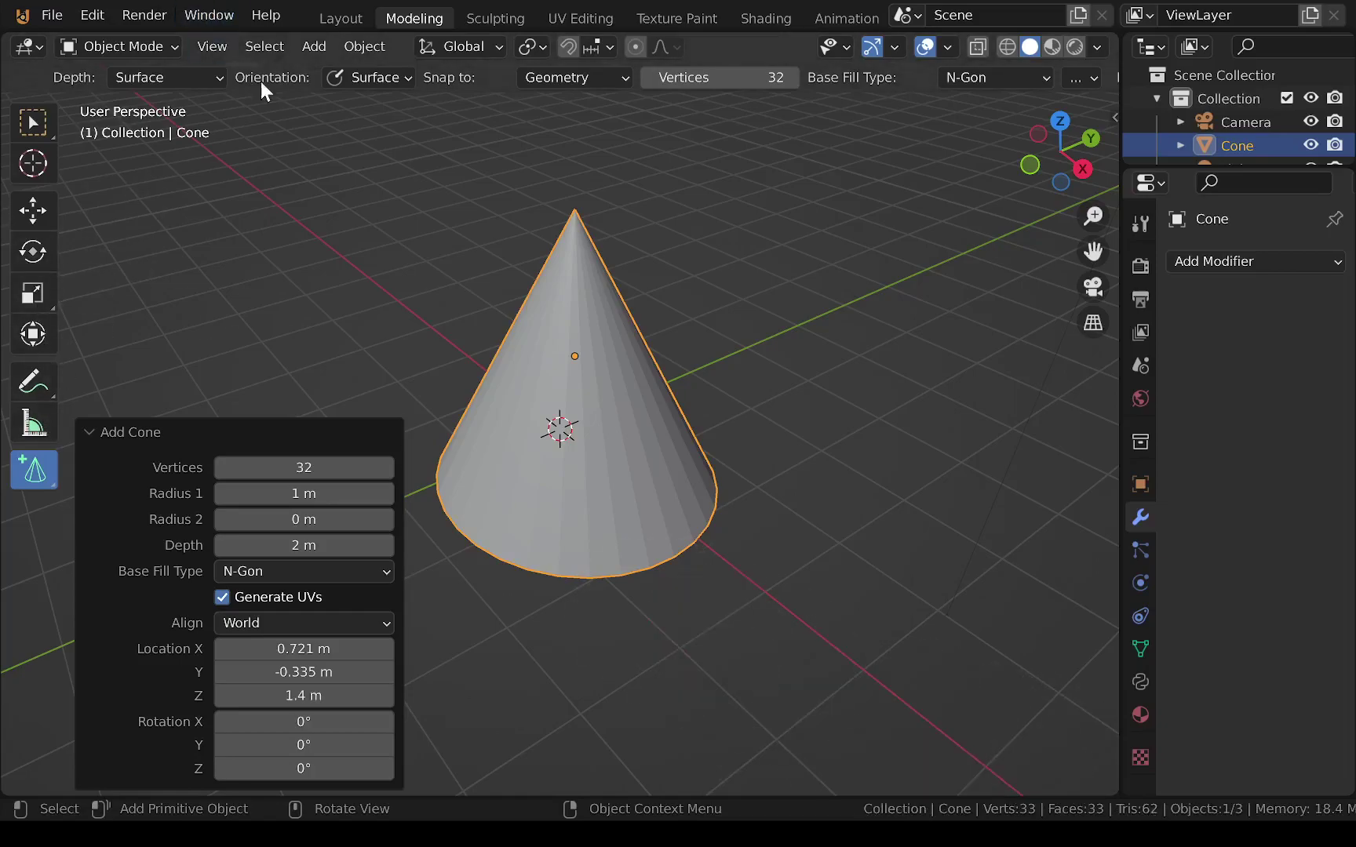
Try to add loop cuts around the cone's triangular side faces in Edit Mode, and inspect the cone from another angle
{"action": "left_click", "coordinate": [31, 124]}
{"action": "key", "text": "Tab"}
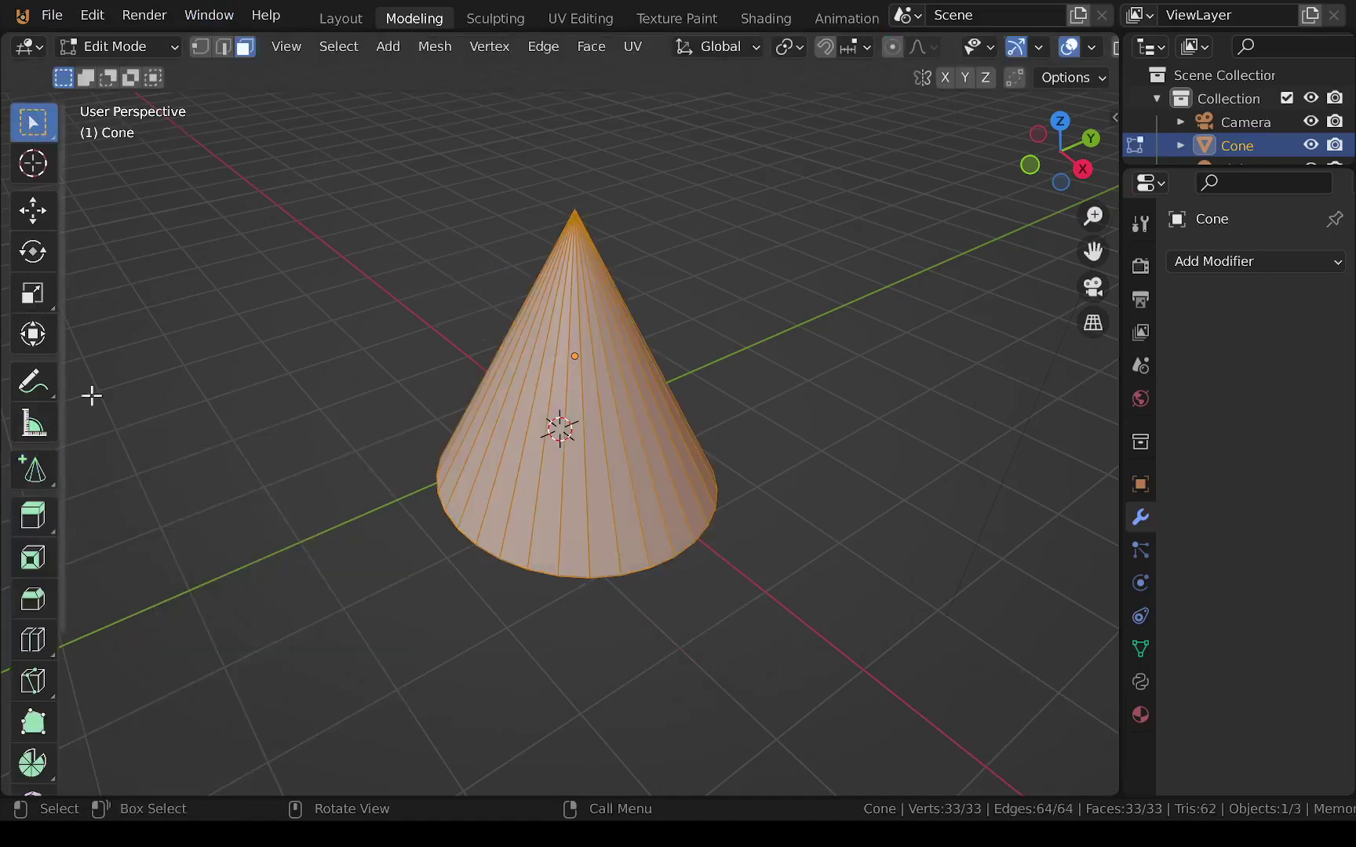
{"action": "left_click", "coordinate": [33, 641]}
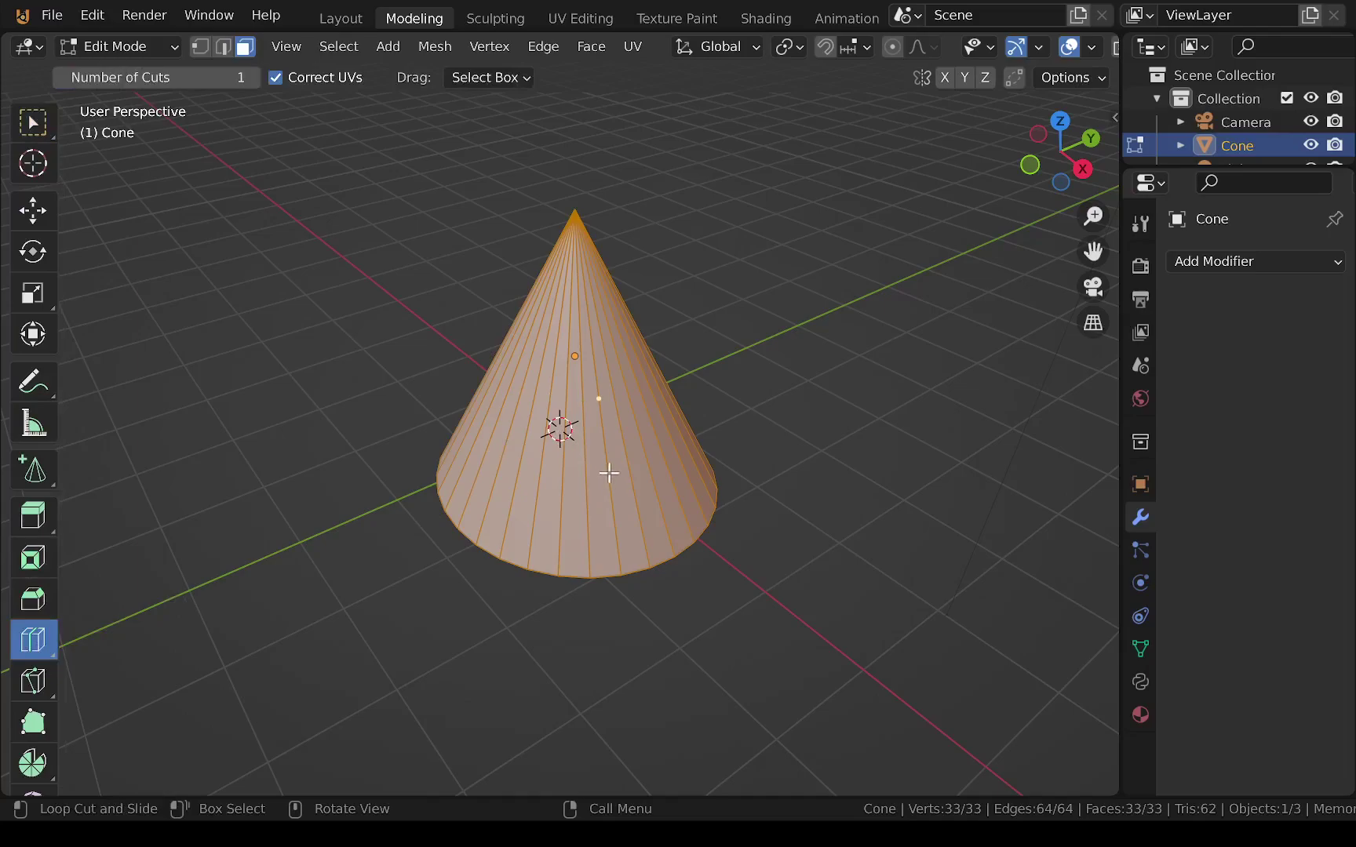
{"action": "left_click", "coordinate": [453, 453]}
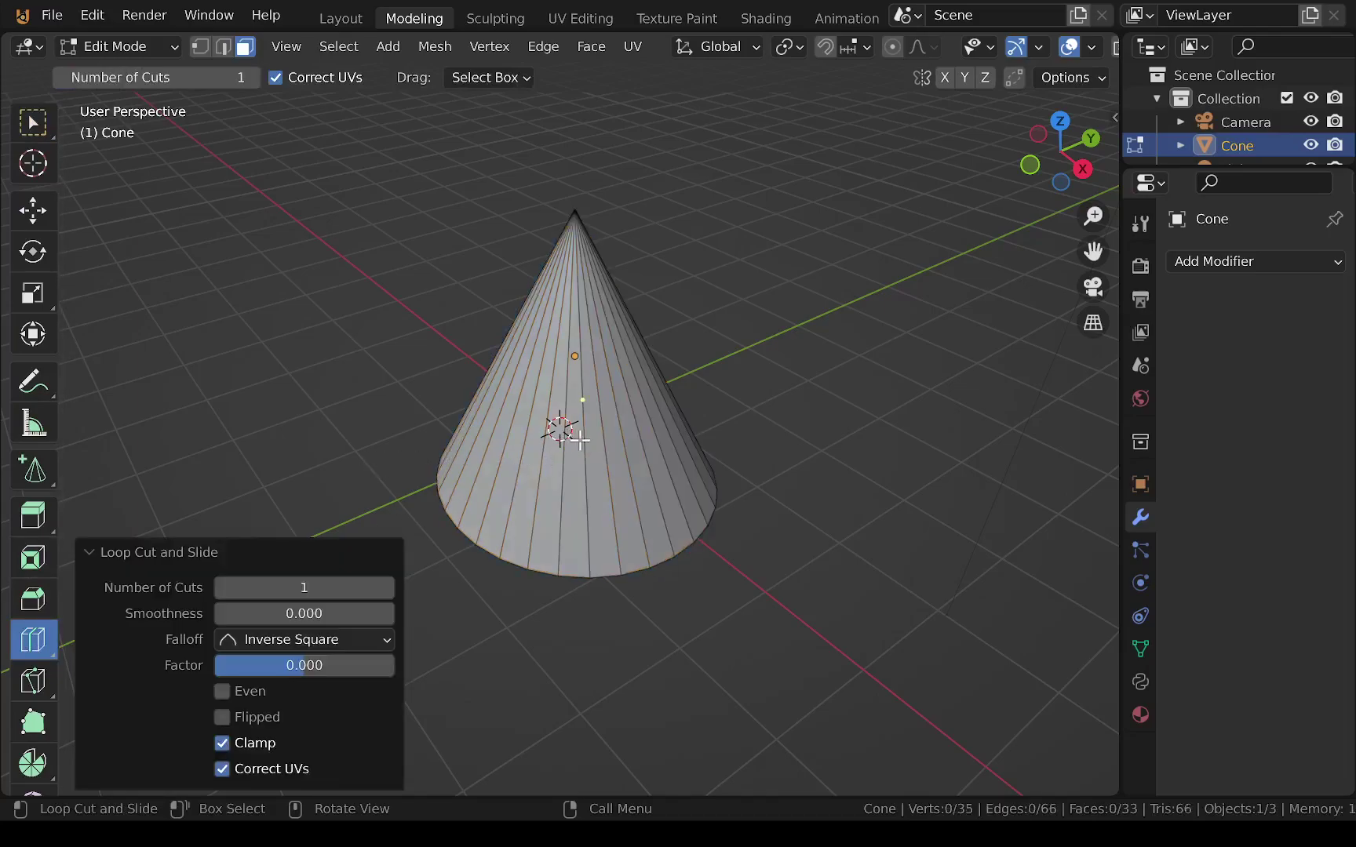
{"action": "left_click_drag", "start_coordinate": [587, 433], "coordinate": [632, 441]}
{"action": "key", "text": "ctrl+z"}
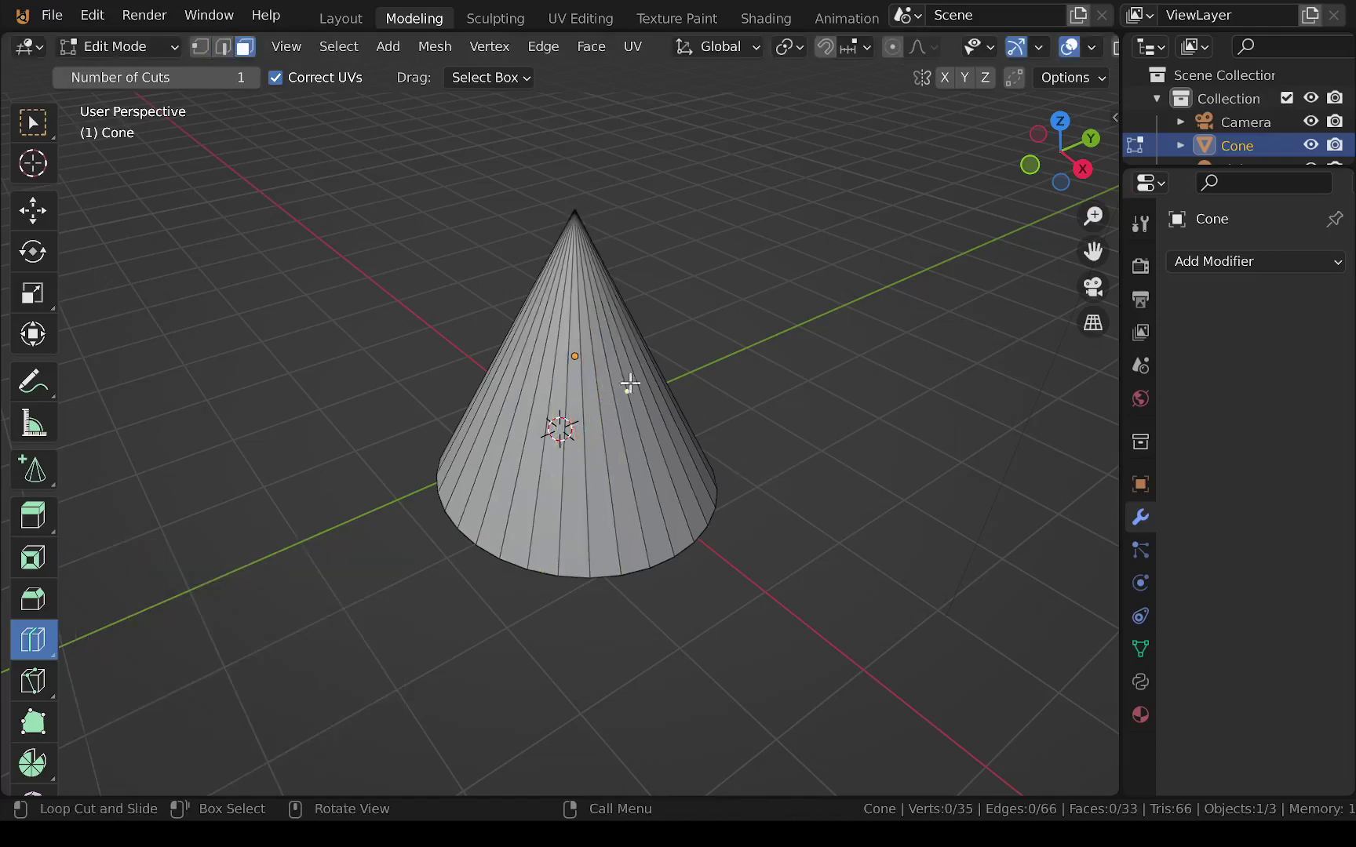
{"action": "middle_click_drag", "start_coordinate": [655, 438], "coordinate": [494, 394]}
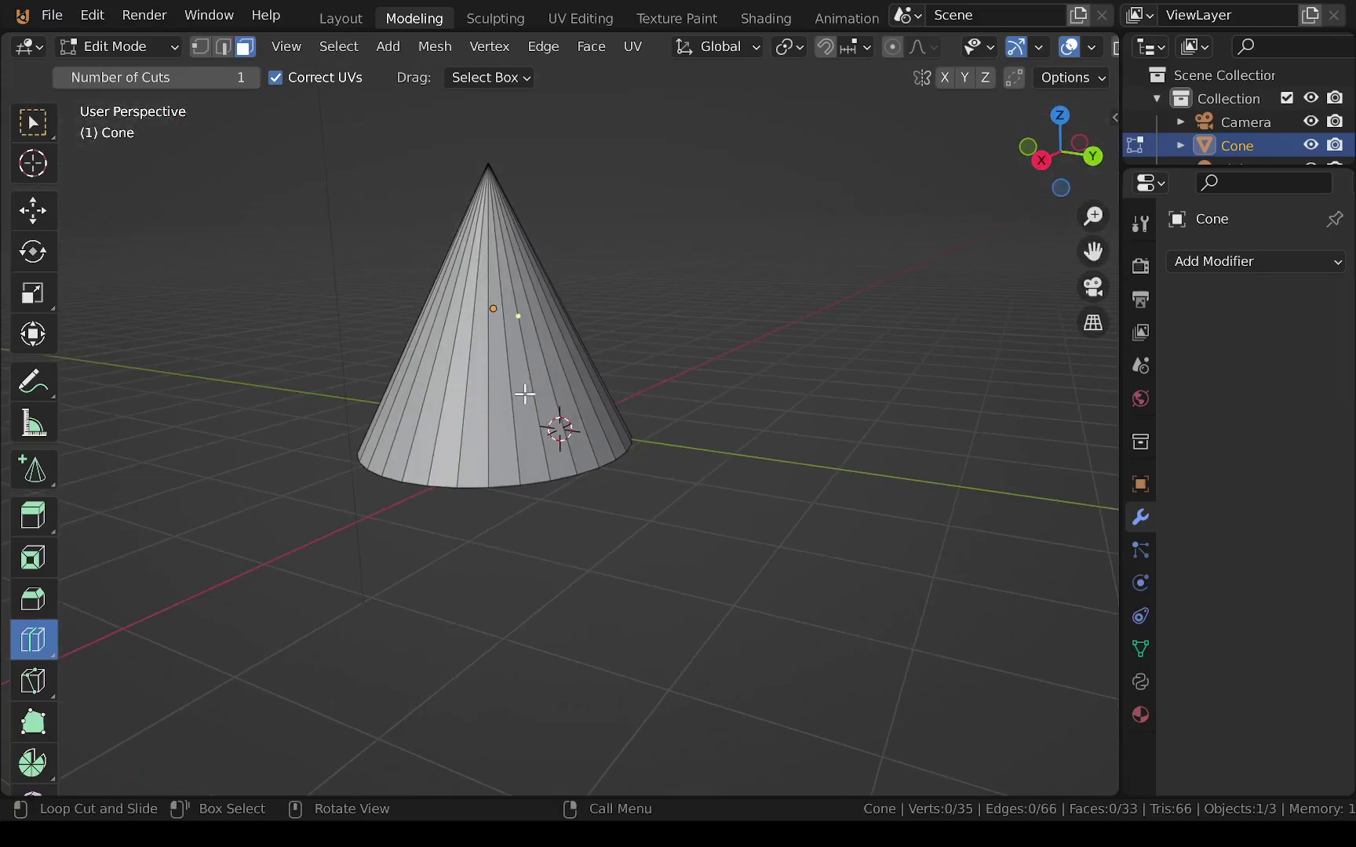
{"action": "middle_click_drag", "start_coordinate": [508, 492], "coordinate": [660, 402]}
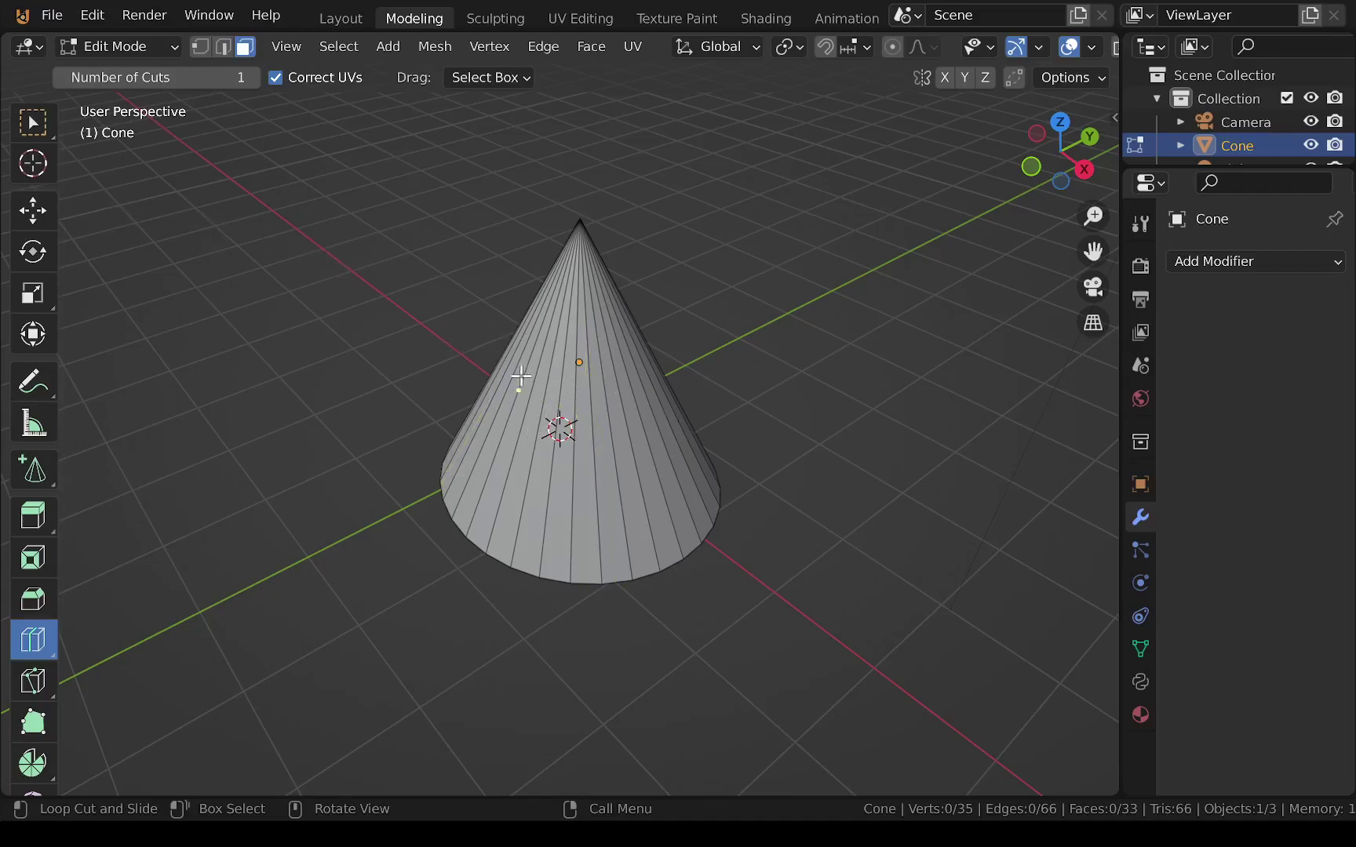
Return to Object Mode and delete the cone
{"action": "key", "text": "Tab"}
{"action": "key", "text": "x"}
{"action": "key", "text": "x"}
{"action": "left_click", "coordinate": [590, 381]}
Draw a new box on the ground plane, centred at about X 0.034 m, Y 0.06 m and Z 0.591 m
{"action": "left_click_drag", "start_coordinate": [34, 471], "coordinate": [139, 475]}
{"action": "left_click_drag", "start_coordinate": [453, 421], "coordinate": [683, 439]}
{"action": "left_click", "coordinate": [668, 333]}
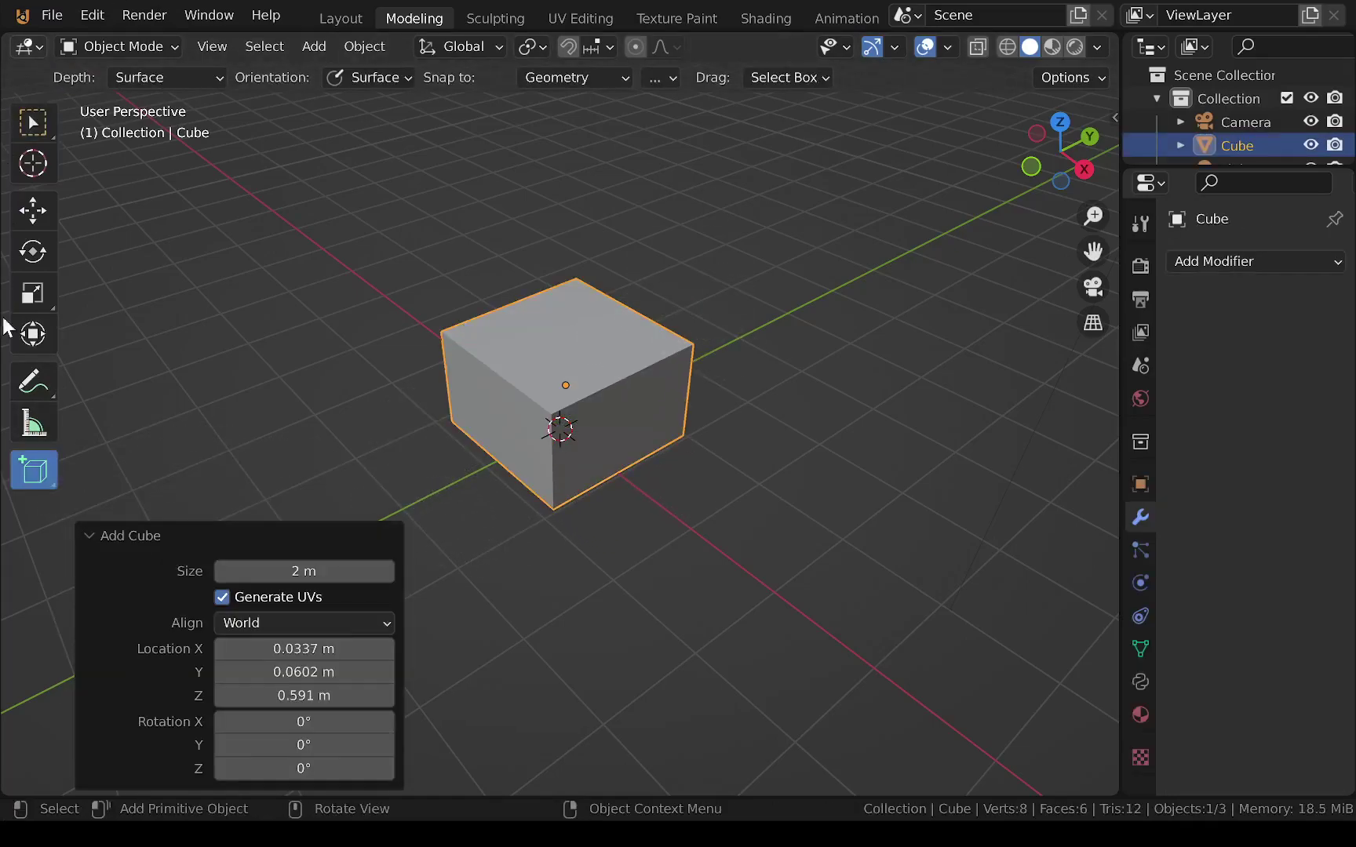
Enter Edit Mode and subdivide the new box's top, -Y and +X faces together with one cut
{"action": "key", "text": "Tab"}
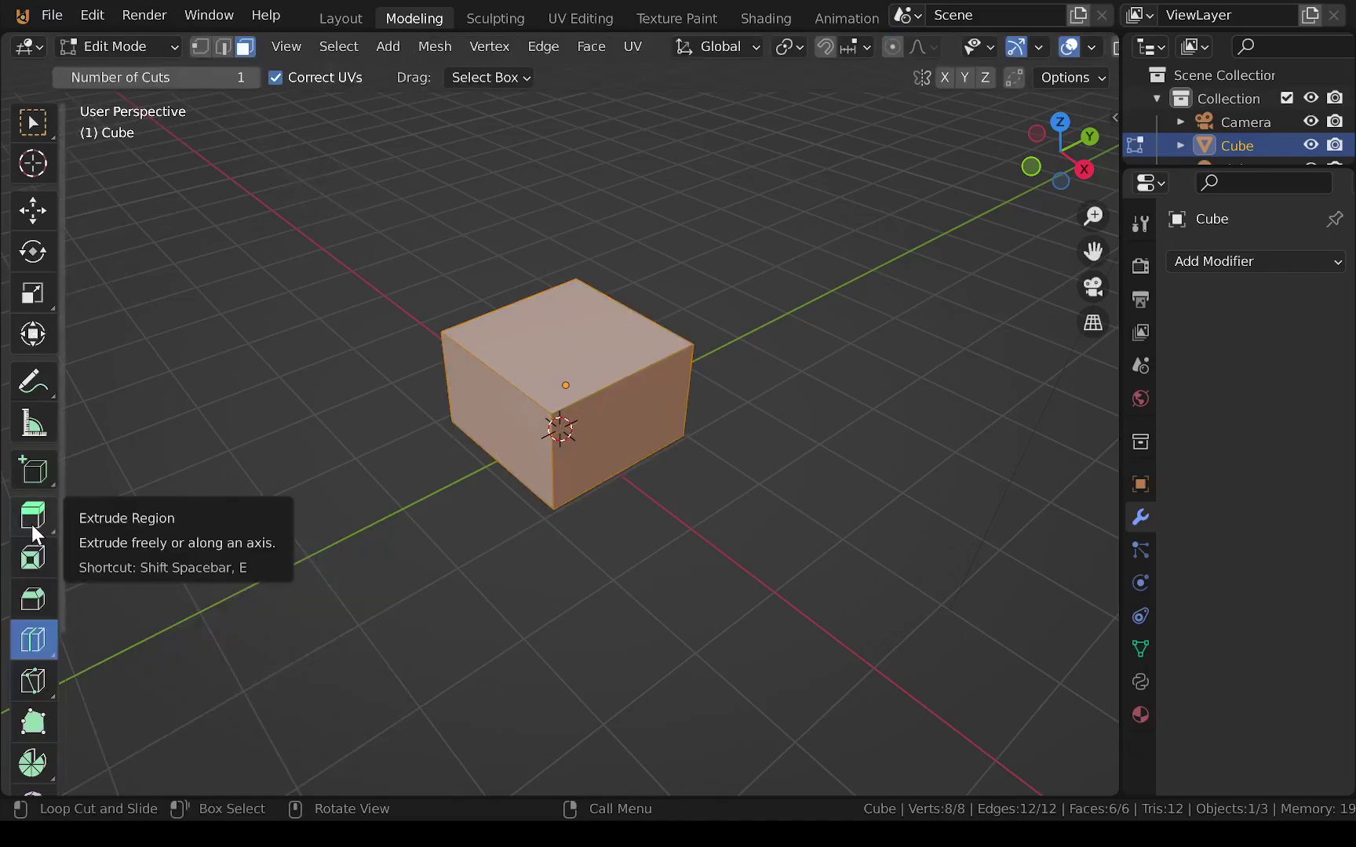
{"action": "left_click", "coordinate": [31, 123]}
{"action": "left_click", "coordinate": [565, 313]}
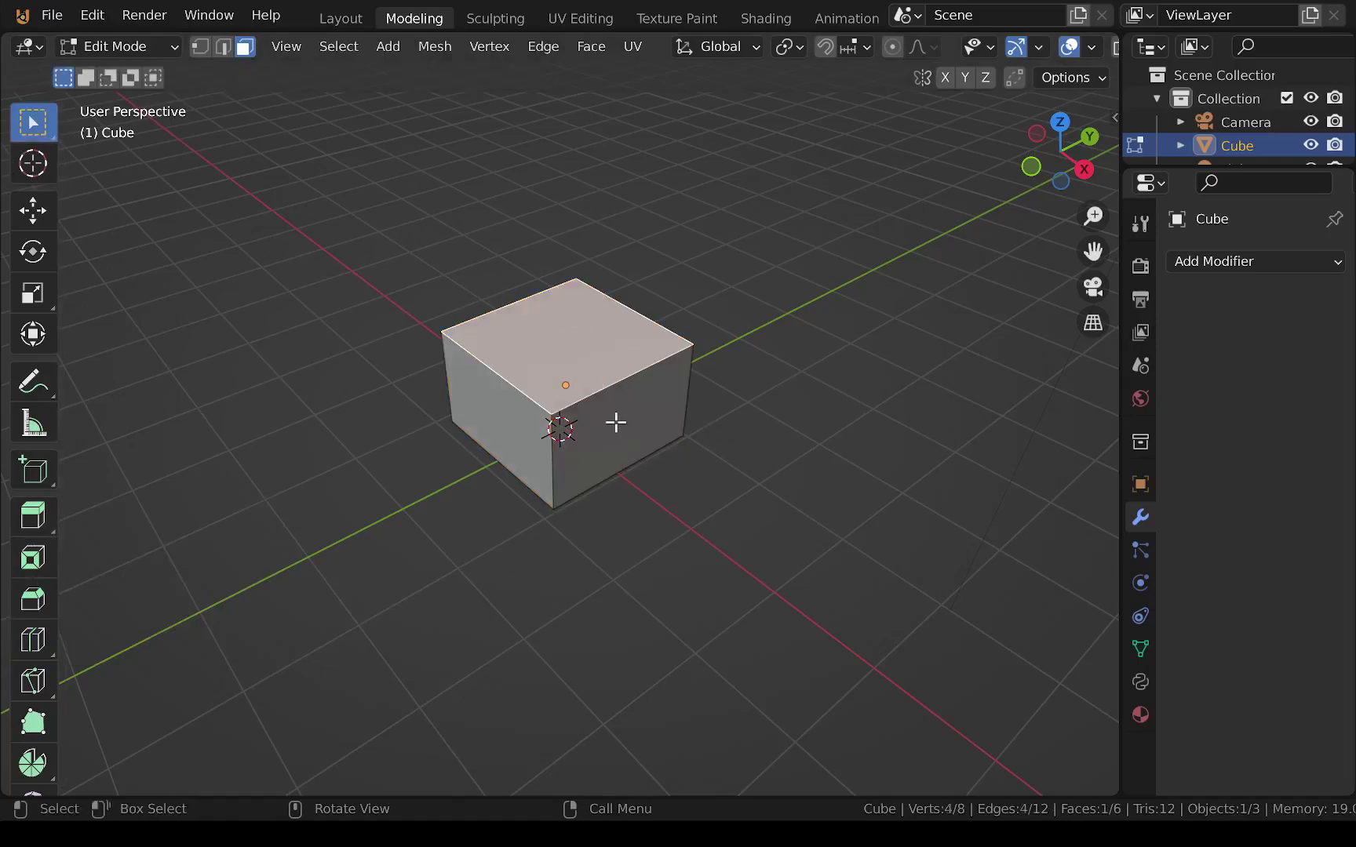
{"action": "left_click", "coordinate": [538, 417]}
{"action": "key", "text": "a"}
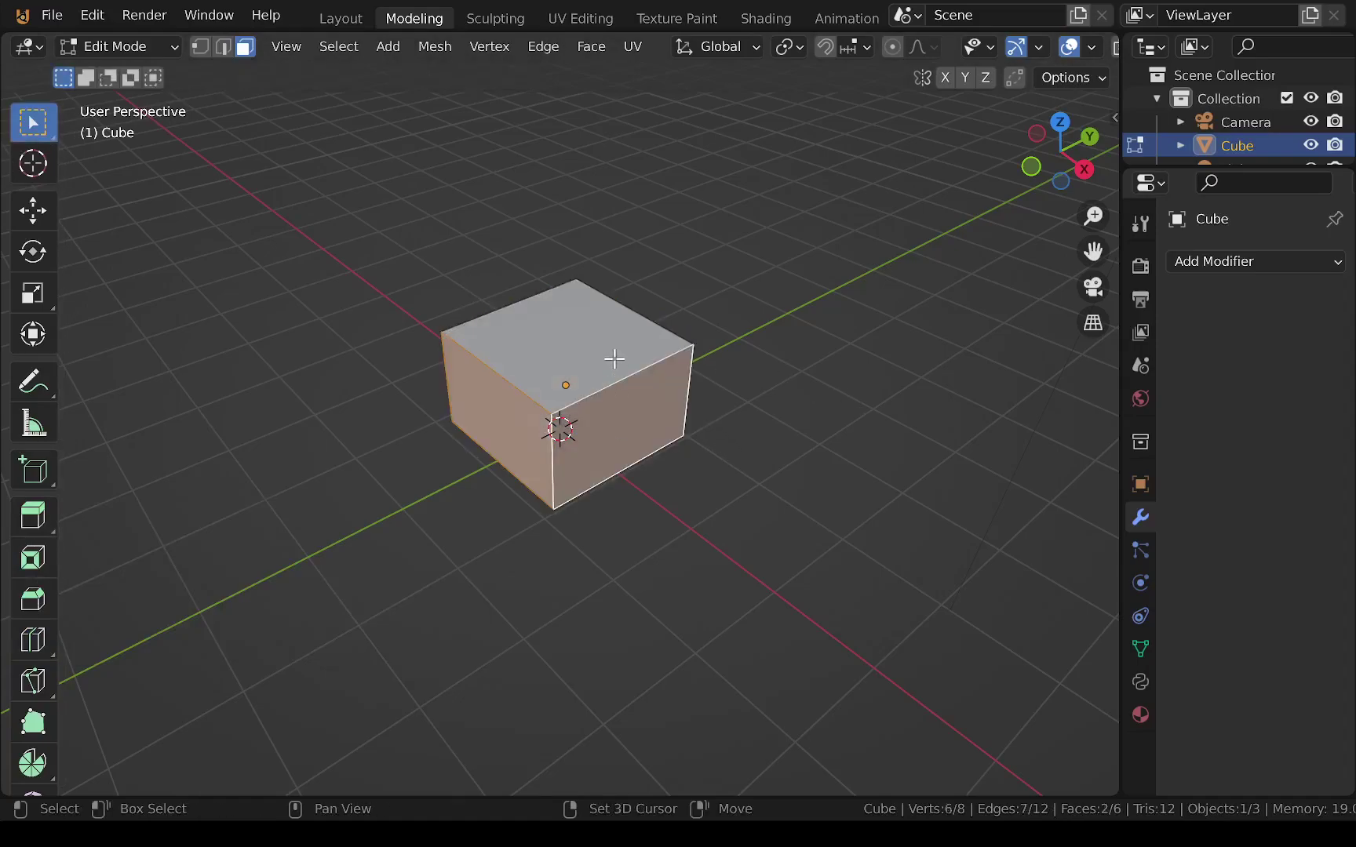
{"action": "right_click", "coordinate": [611, 357]}
{"action": "left_click", "coordinate": [612, 355]}
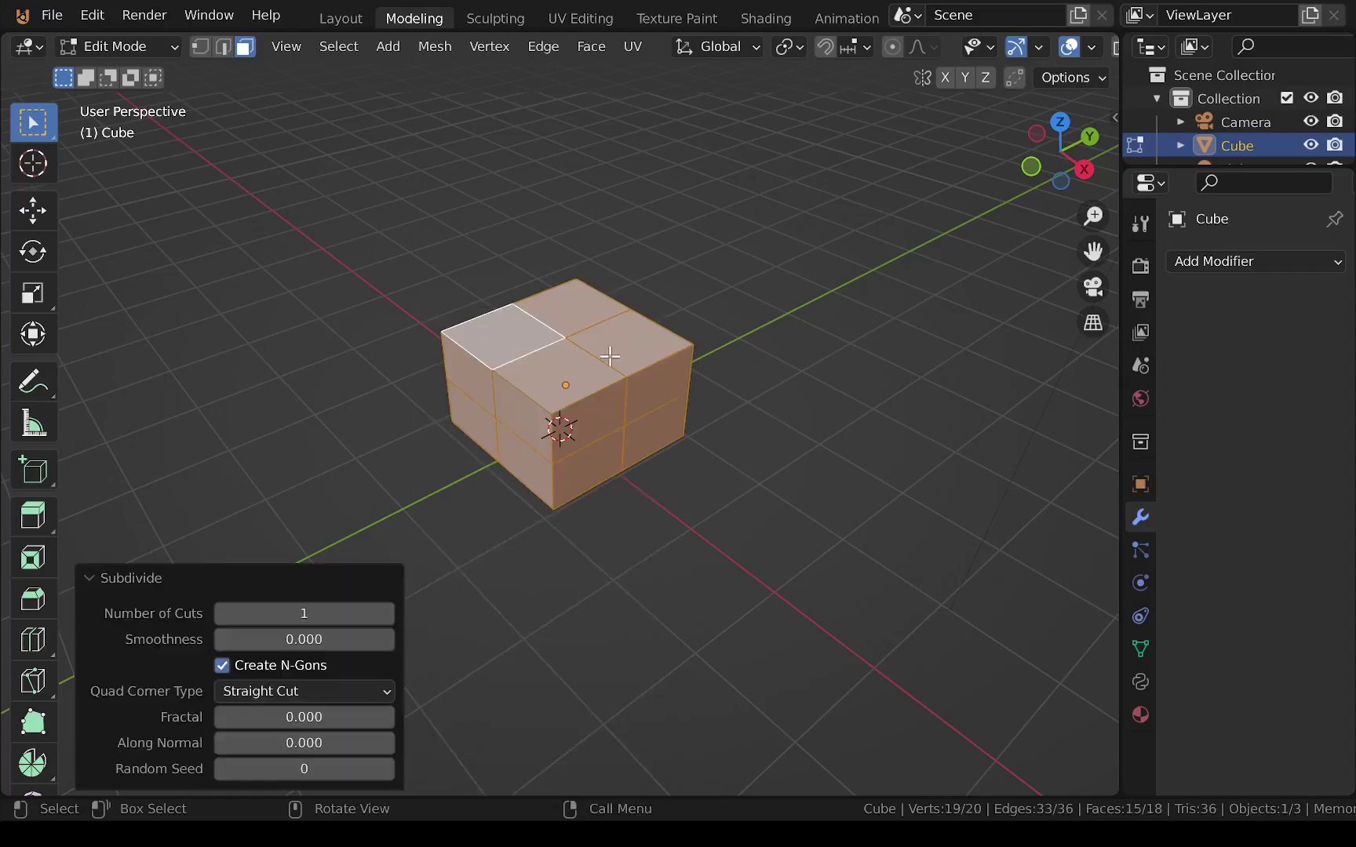
Undo the subdivision of the box's faces and deselect everything
{"action": "left_click", "coordinate": [838, 378]}
{"action": "key", "text": "ctrl+z"}
{"action": "key", "text": "ctrl+z"}
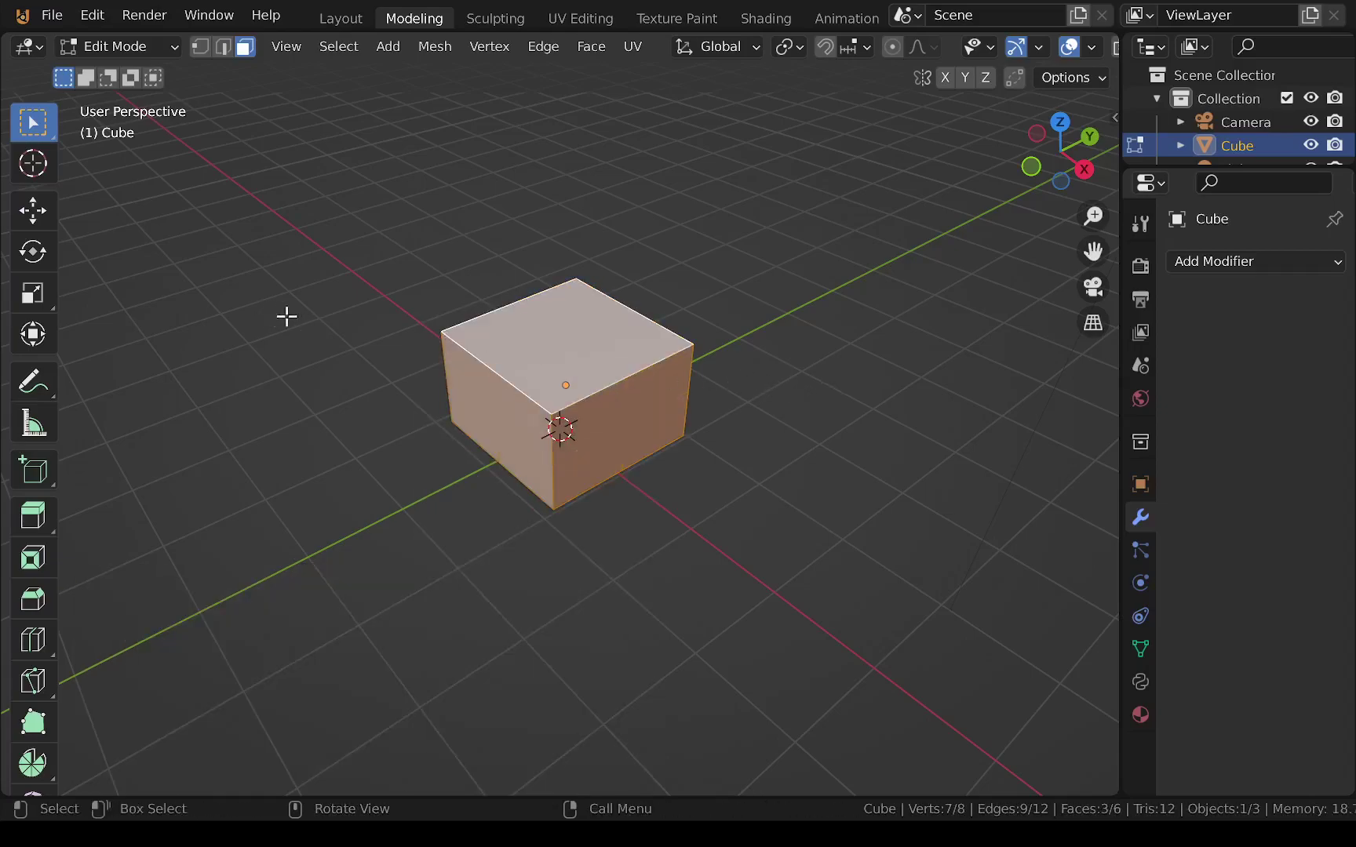
{"action": "left_click", "coordinate": [115, 417]}
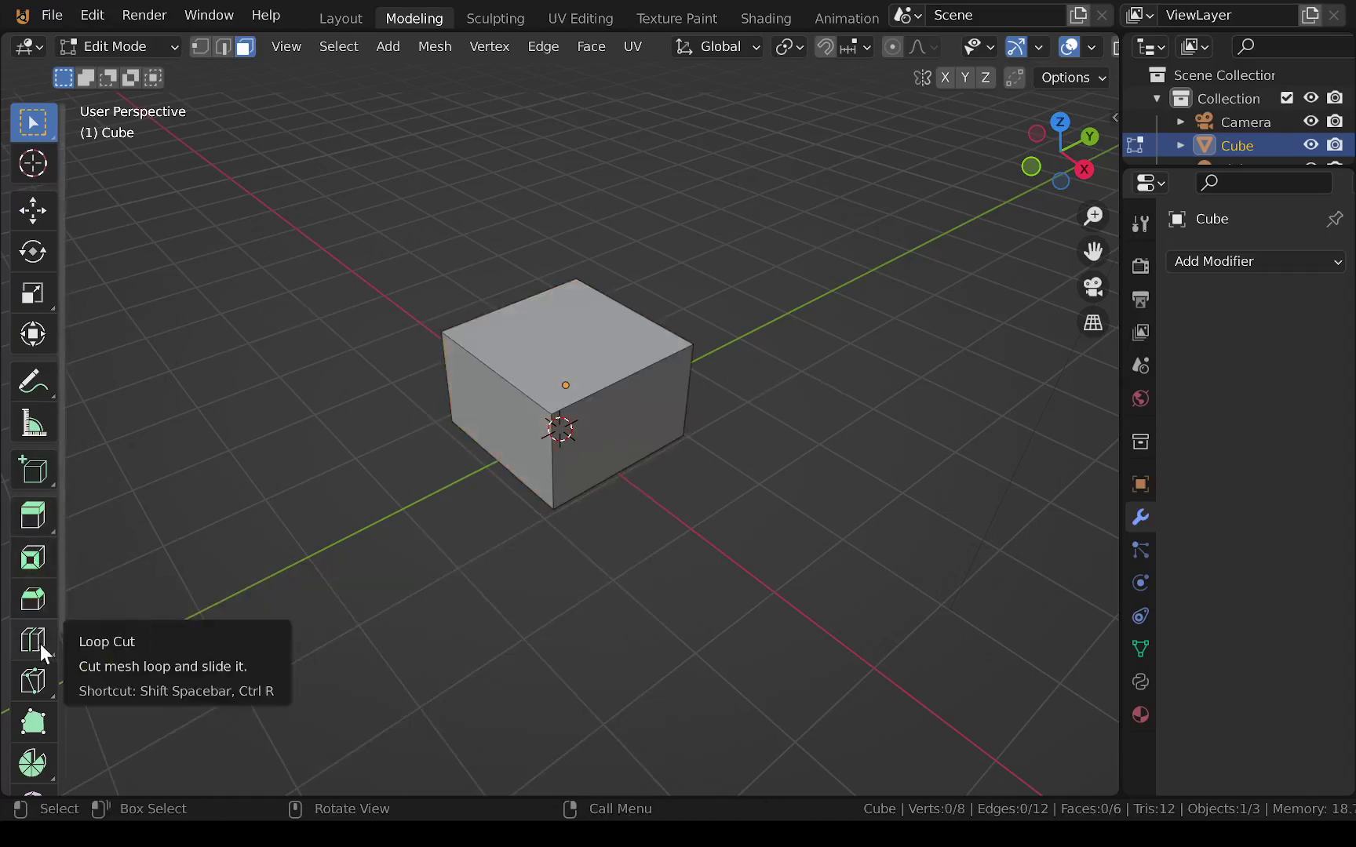